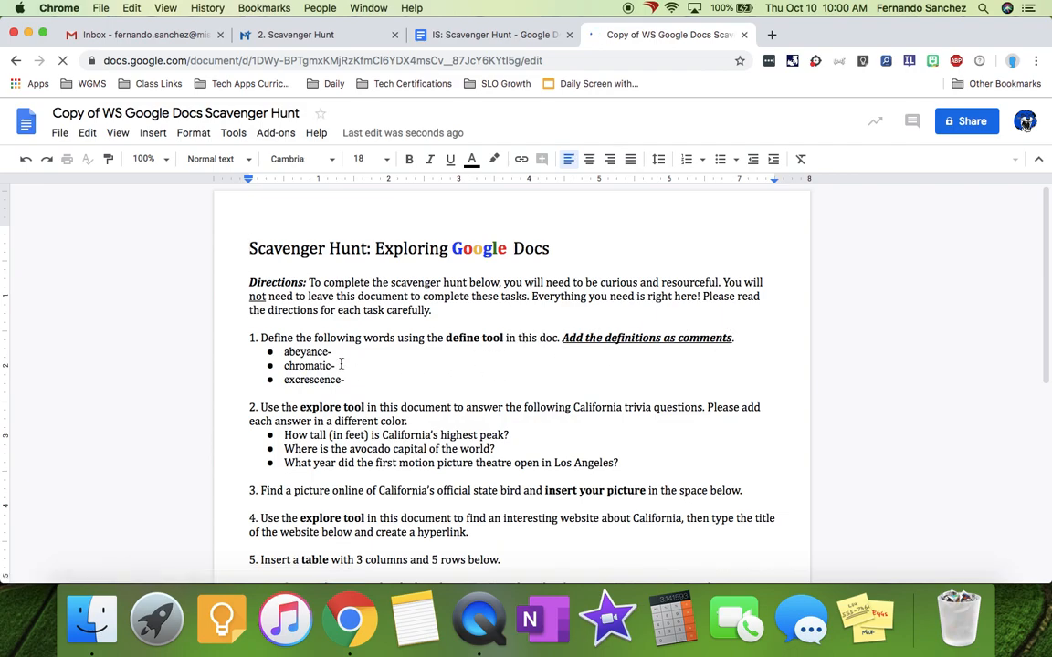
- Look up 'abeyance' in the dictionary and select its full definition entry
click(288, 354)
drag(287, 354, 330, 356)
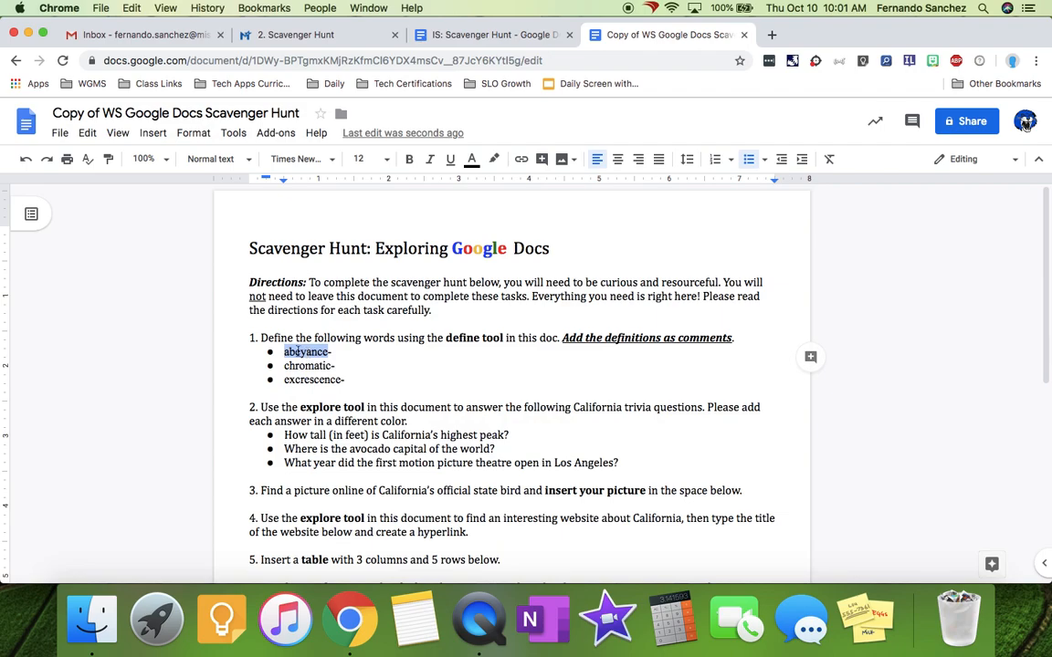
click(233, 133)
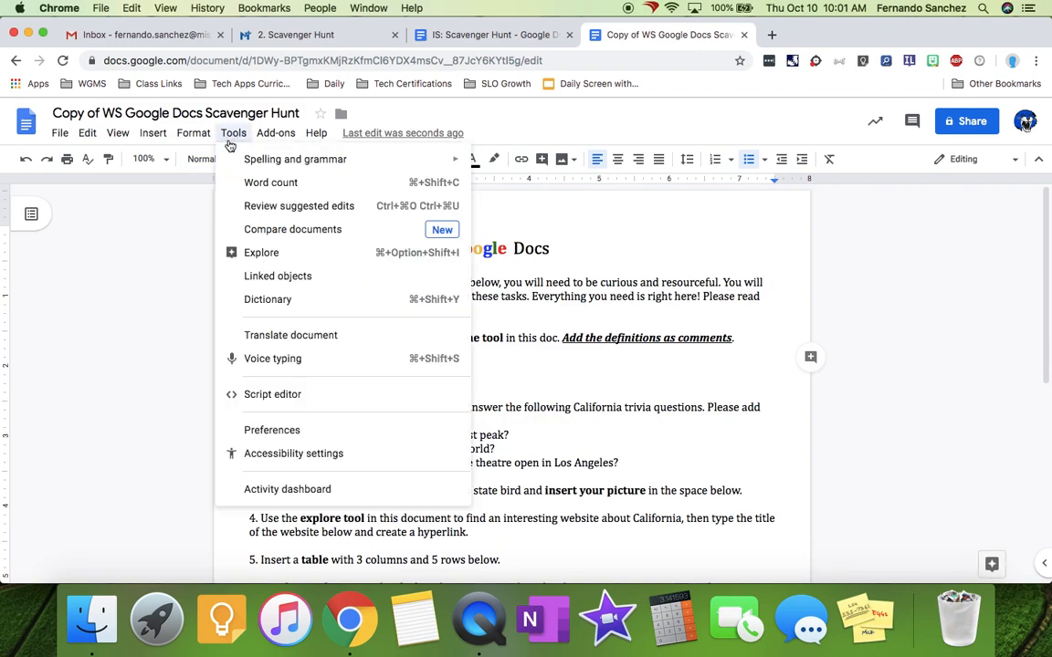
click(258, 302)
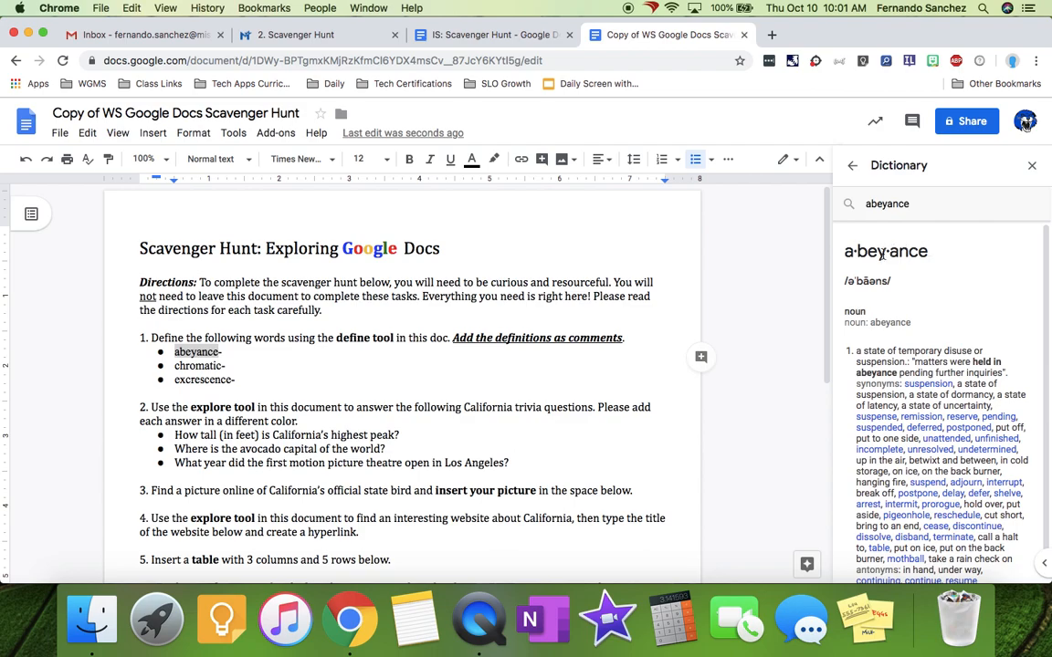
right_click(184, 352)
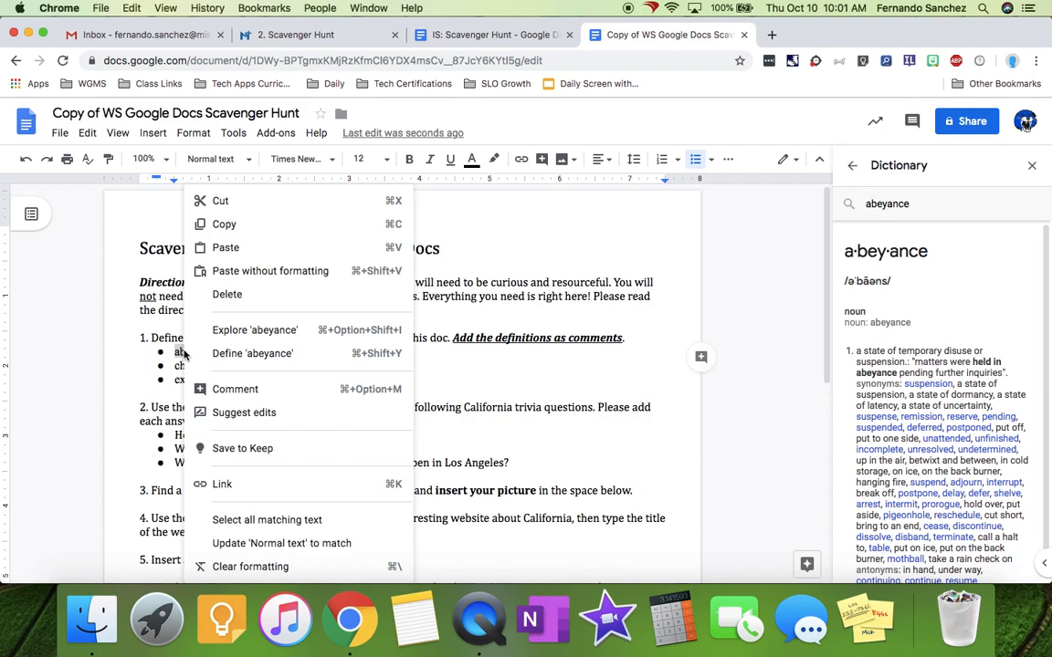
click(252, 353)
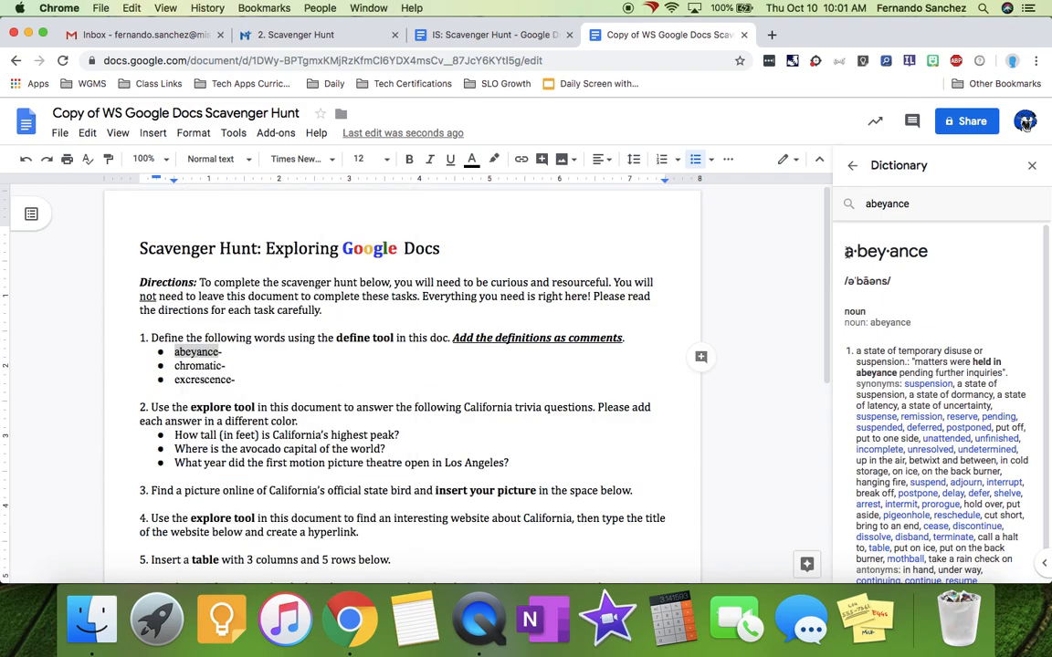
drag(762, 227, 1000, 570)
key(super+c)
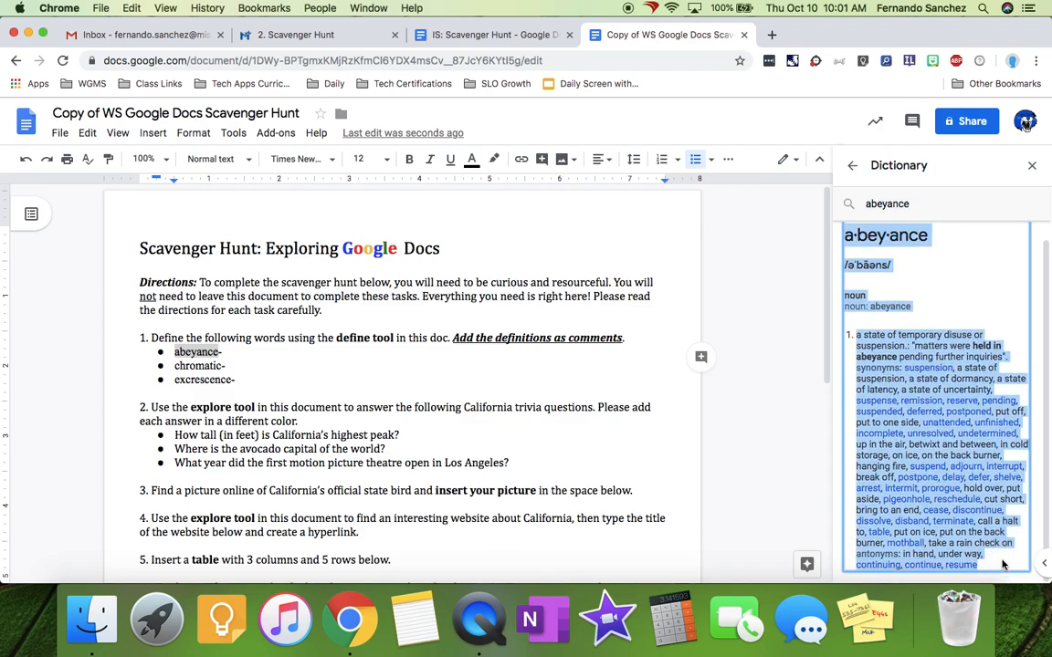
click(258, 356)
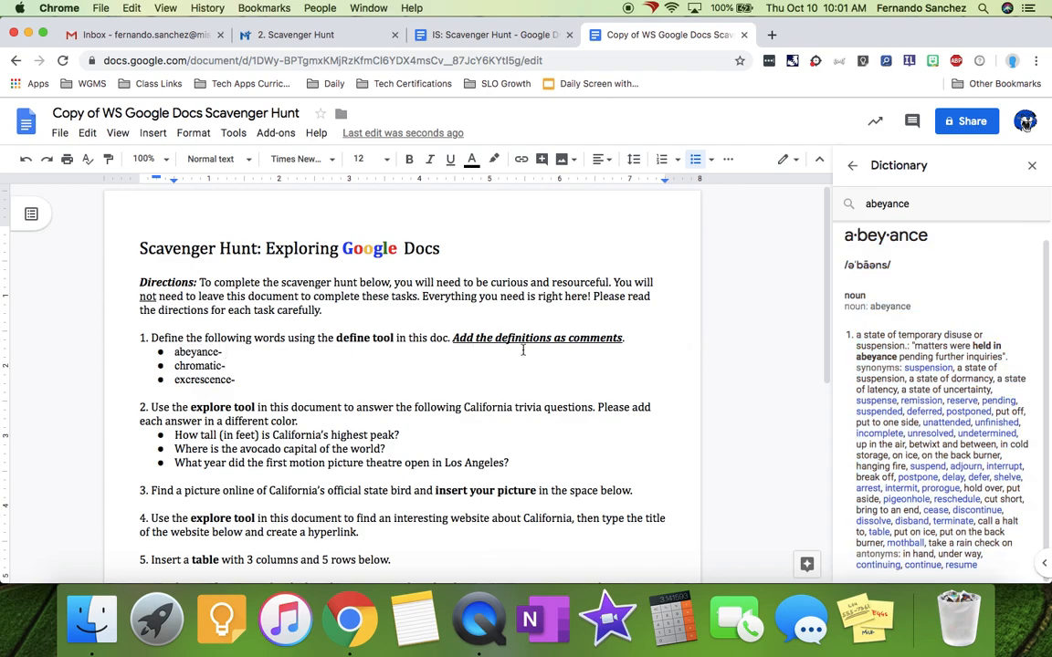
click(1032, 165)
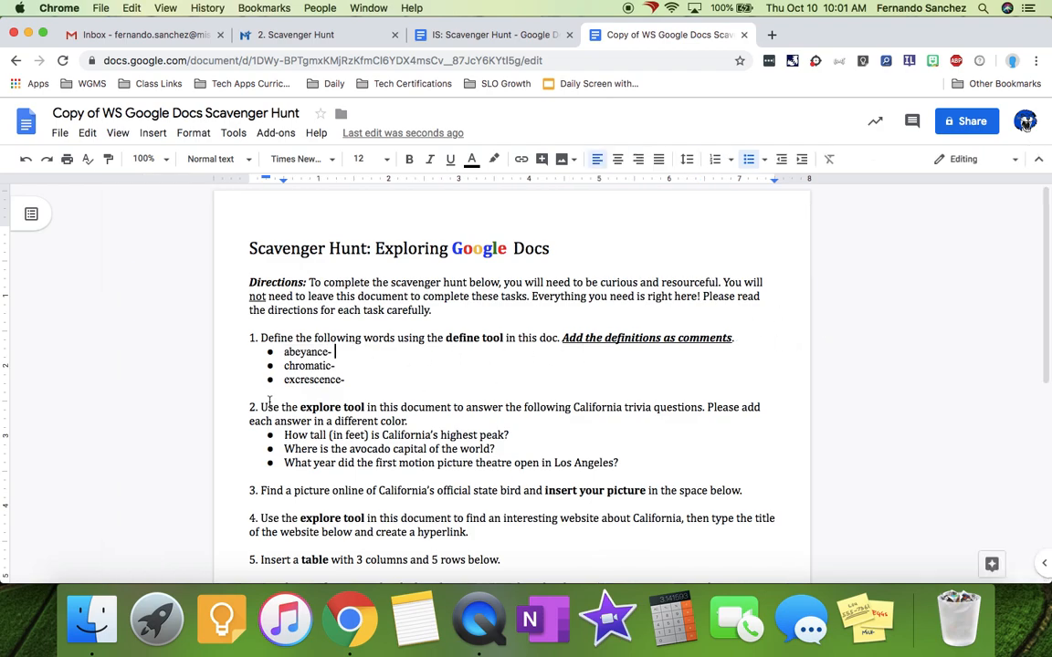
- Add a comment on 'abeyance' containing the pasted dictionary definition
click(152, 133)
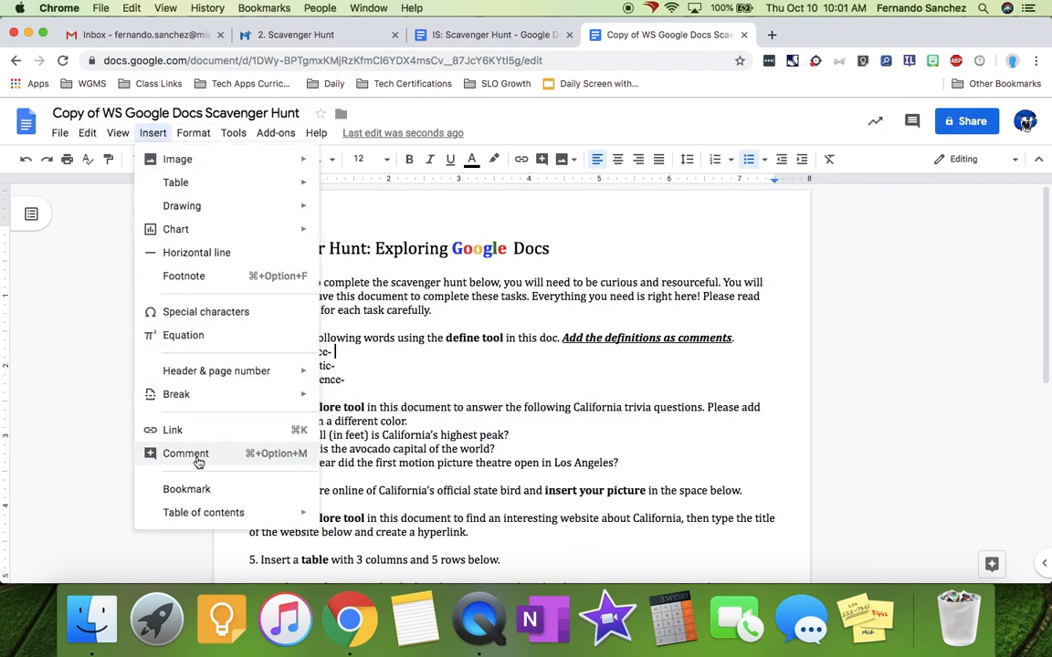
click(665, 380)
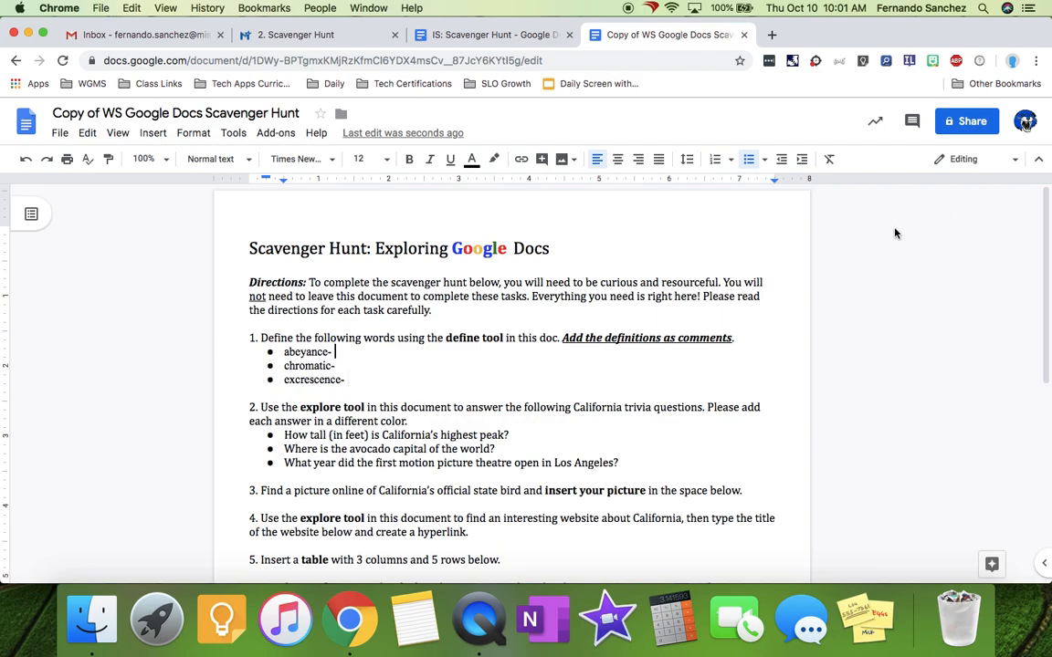
click(913, 124)
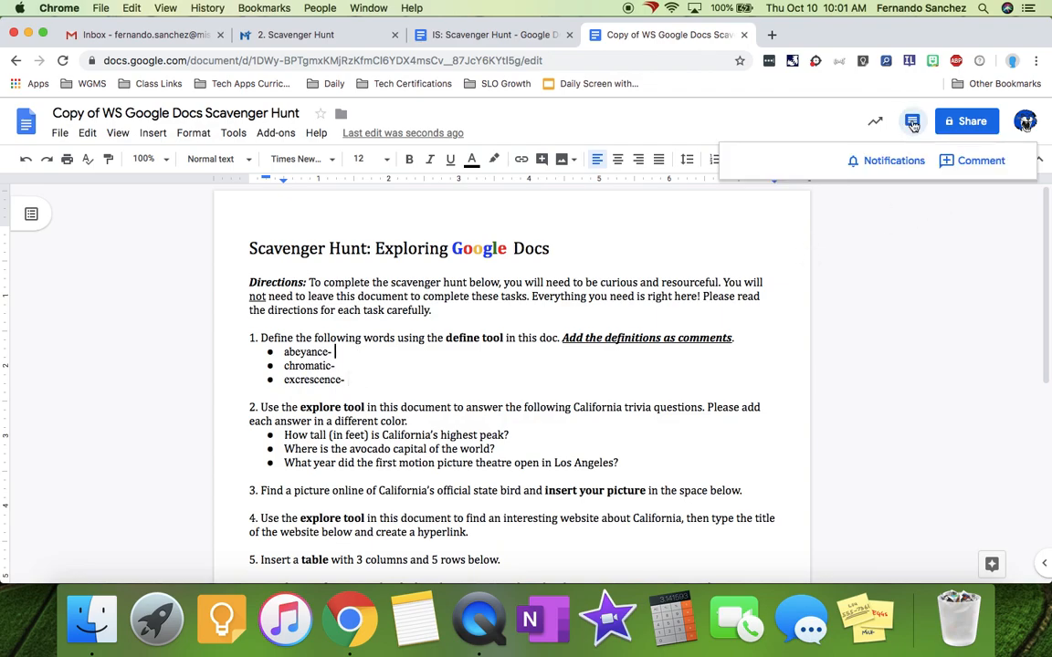
click(962, 163)
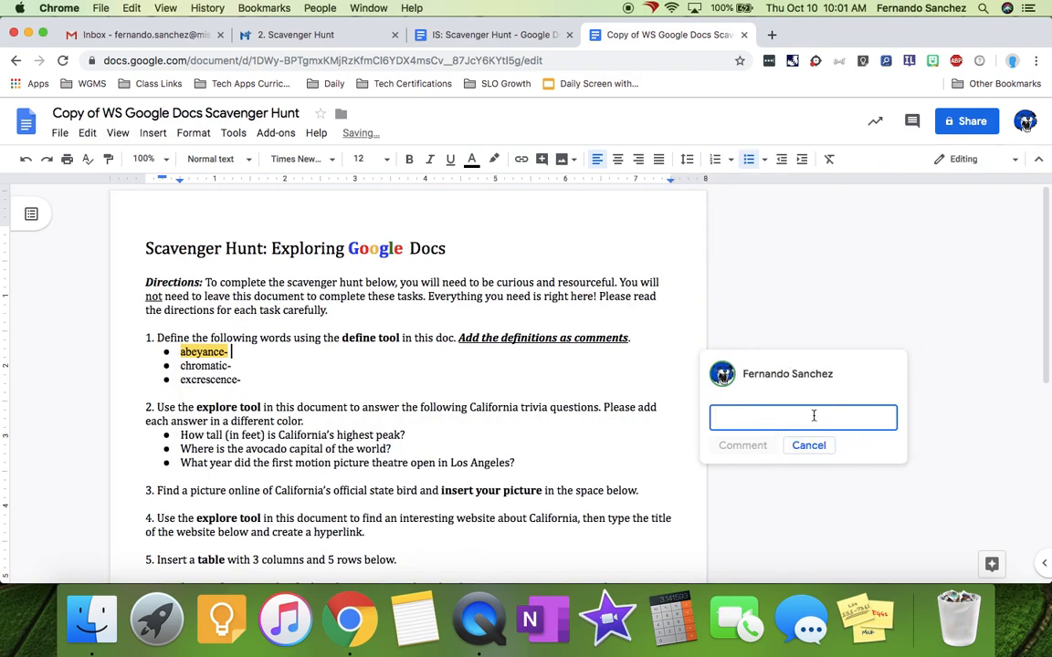
key(super+v)
scroll(812, 377, up, 3)
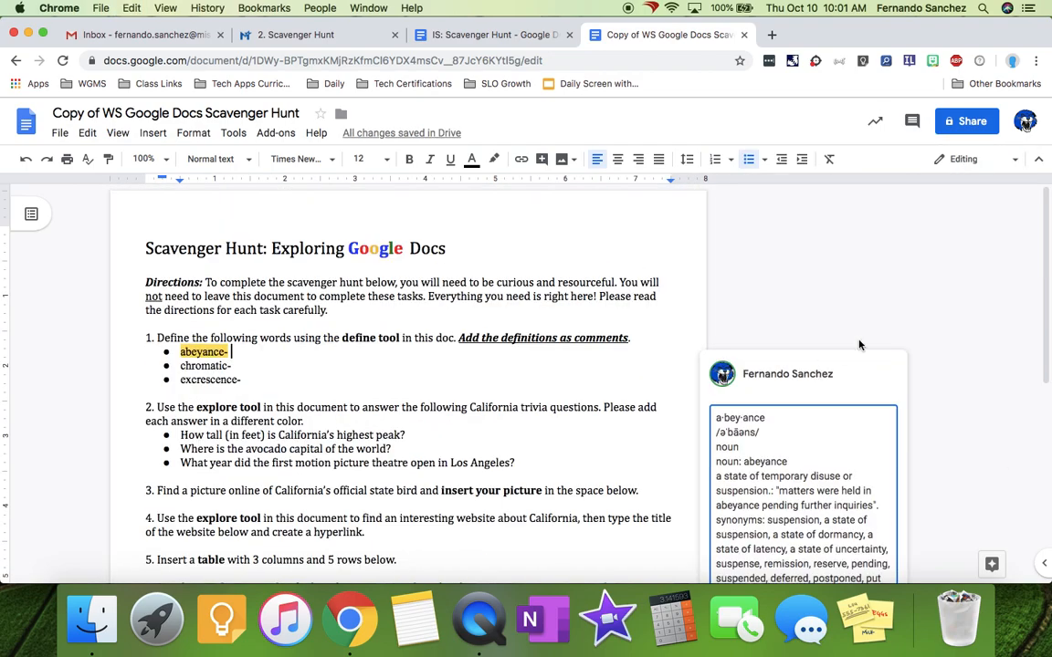
click(785, 317)
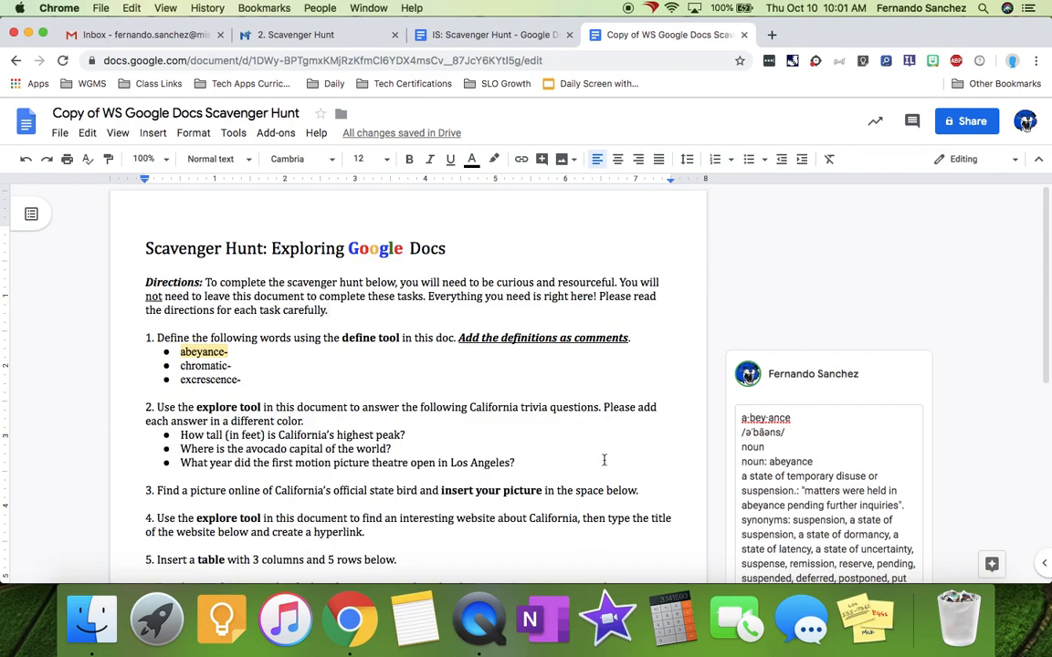
key(super+Tab)
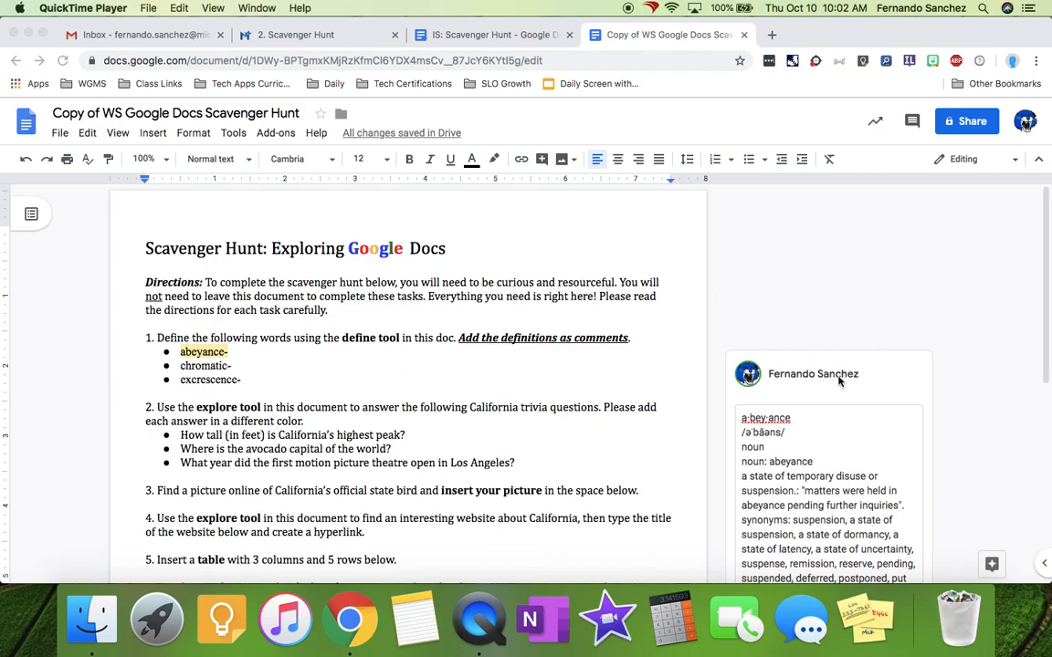
- Search Explore for 'california's highest peak' and open Wikipedia's list of California mountain peaks
click(991, 566)
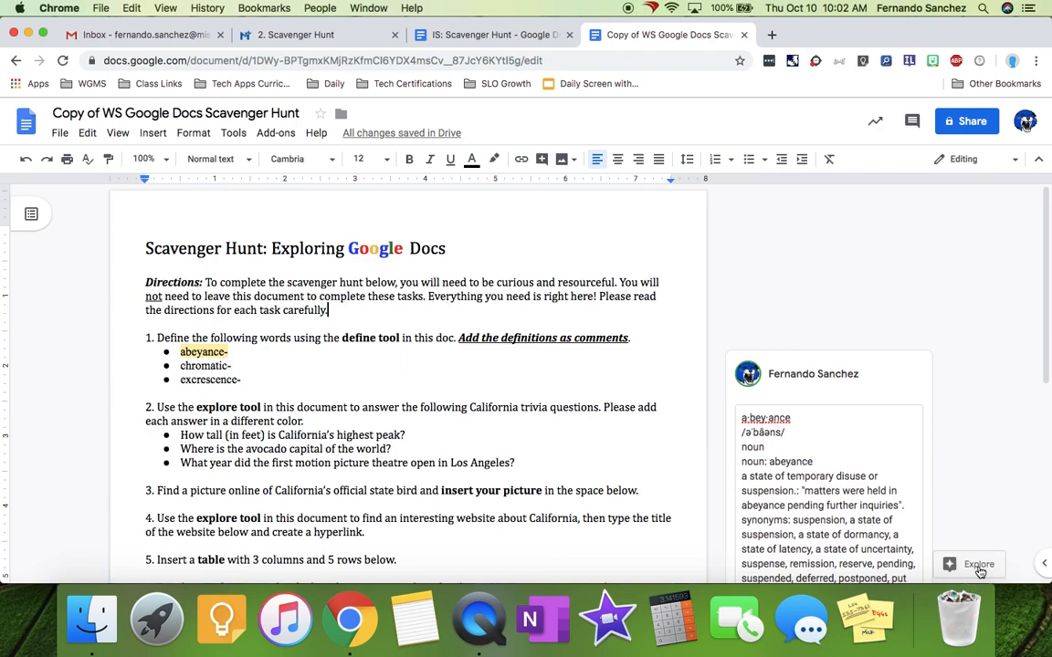
click(979, 567)
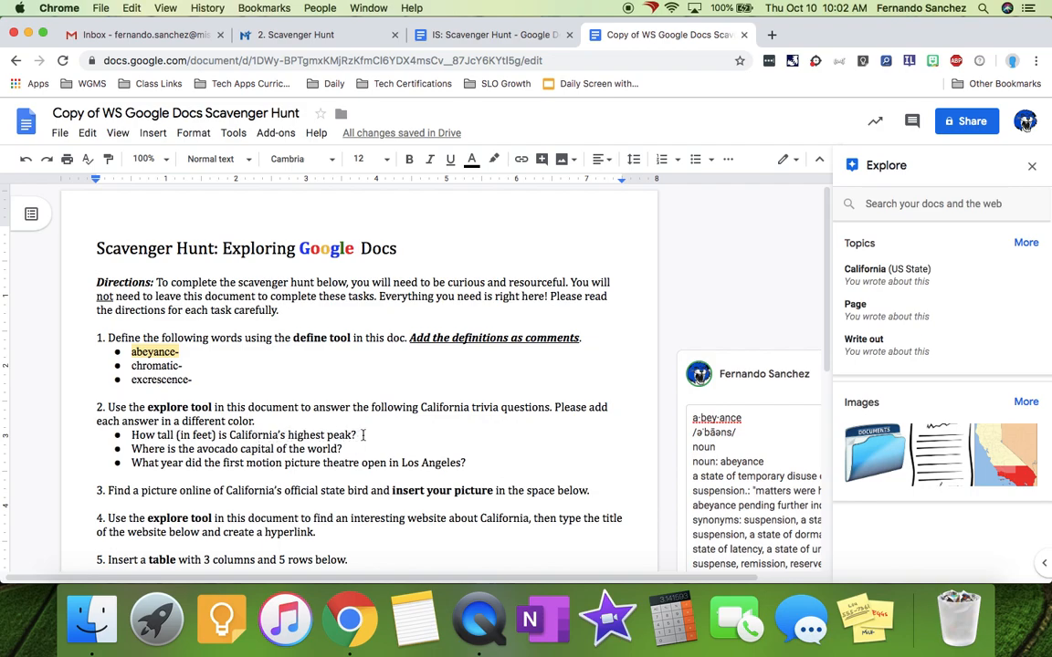
click(950, 201)
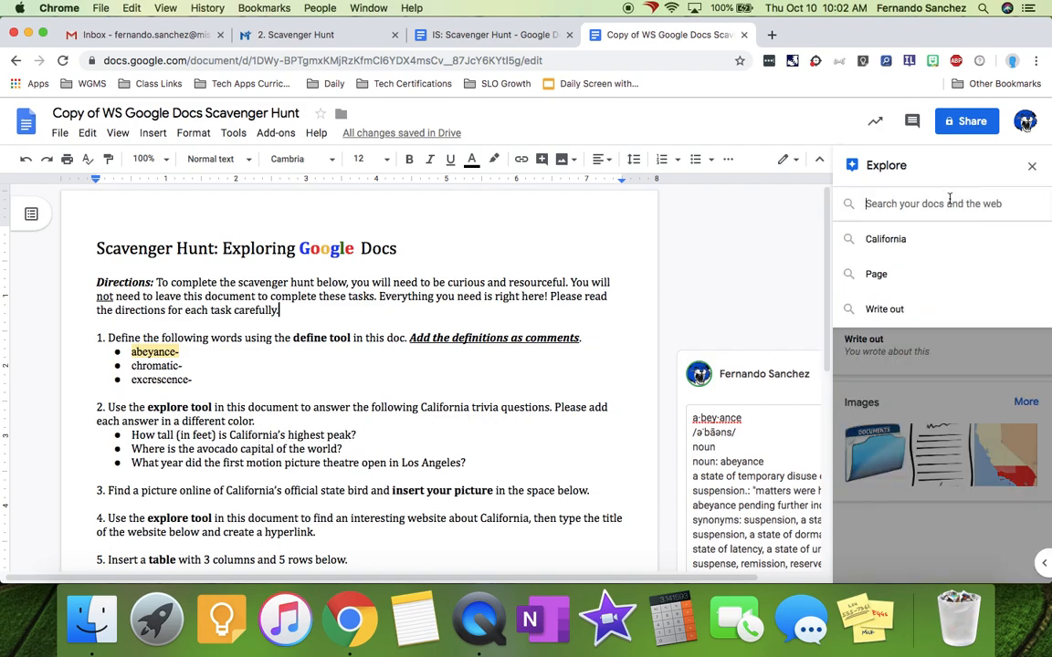
text(calif)
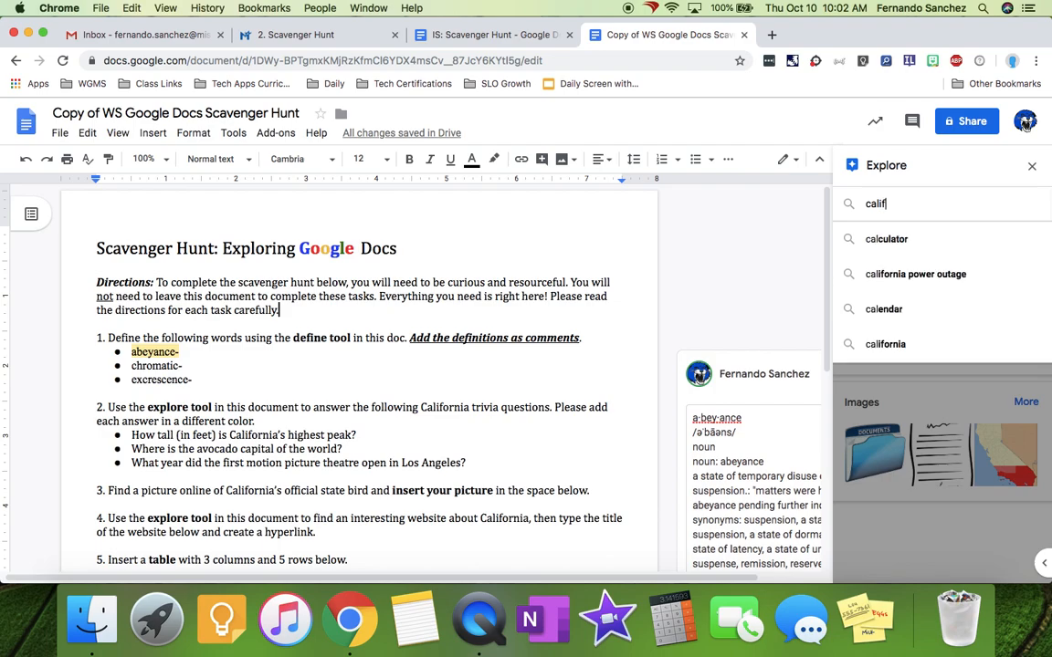
text(ornia's)
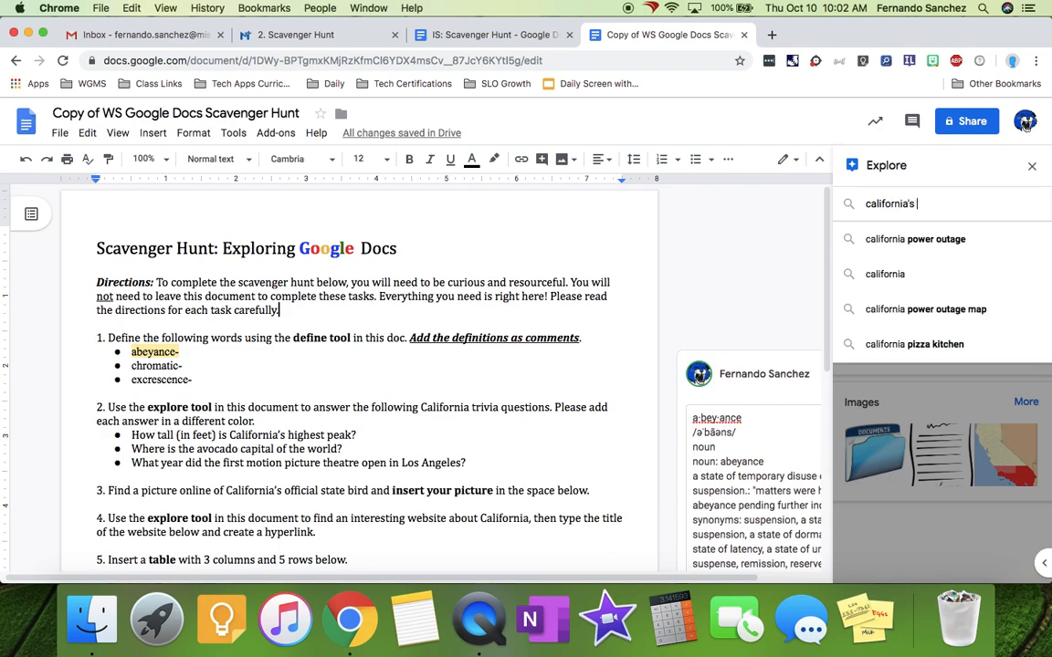
text( highest p)
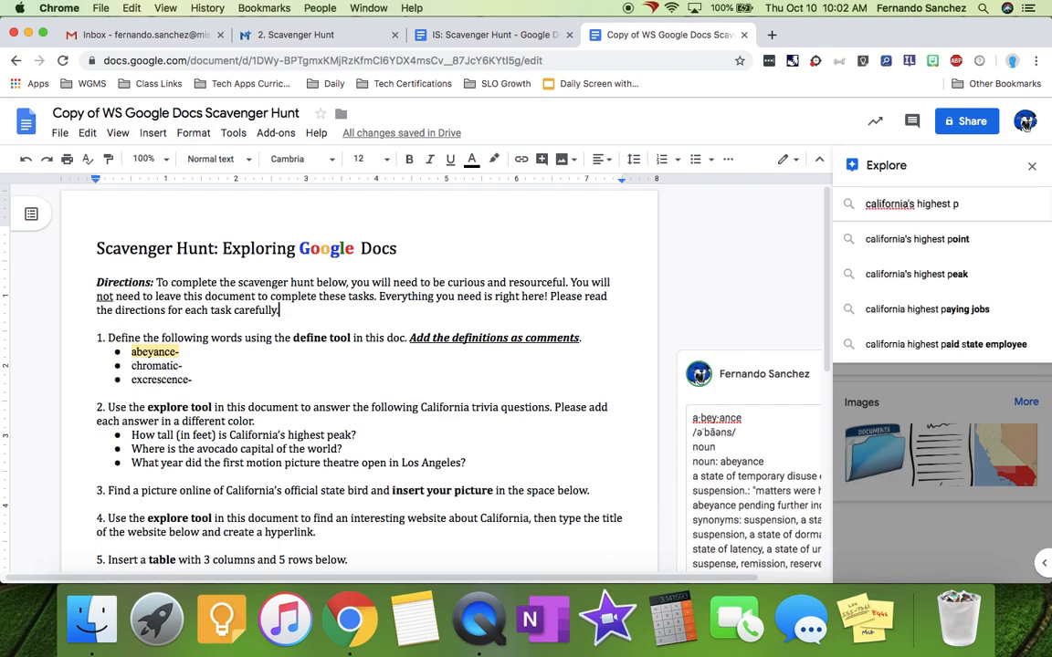
text(eak)
key(Return)
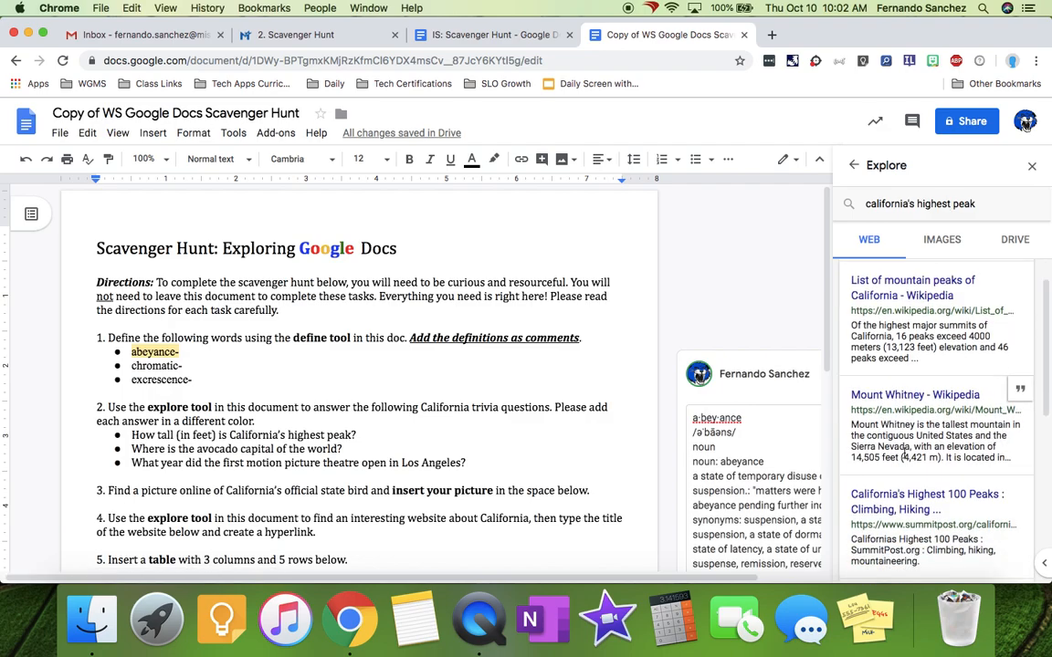
click(909, 324)
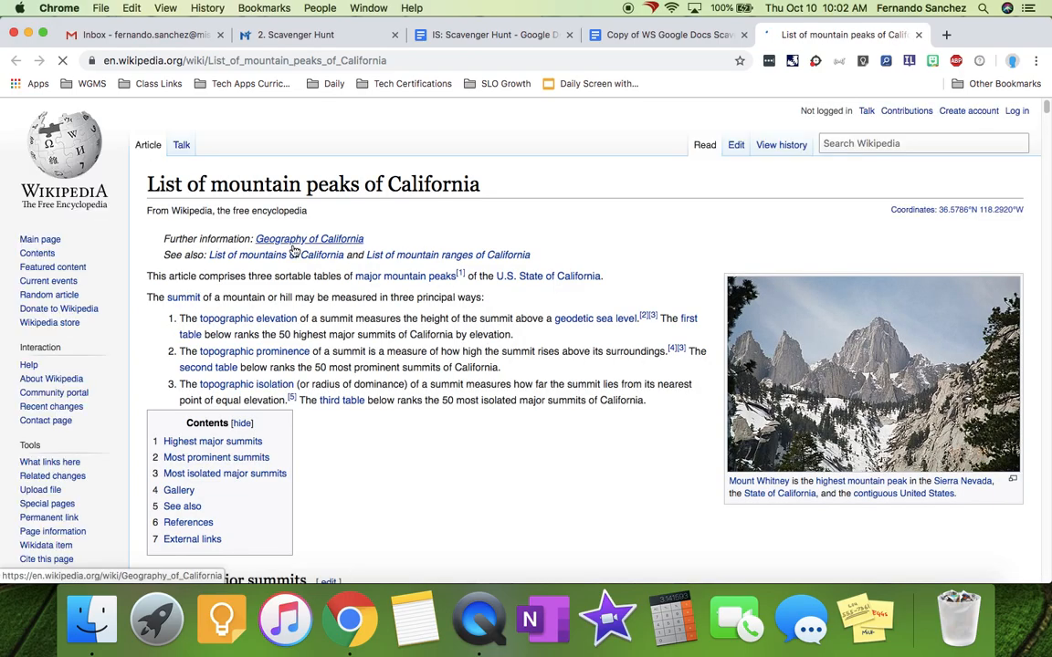
- Select Mount Whitney's 14,505 ft elevation in the Wikipedia table and return to the document
scroll(403, 291, down, 2)
scroll(404, 290, down, 5)
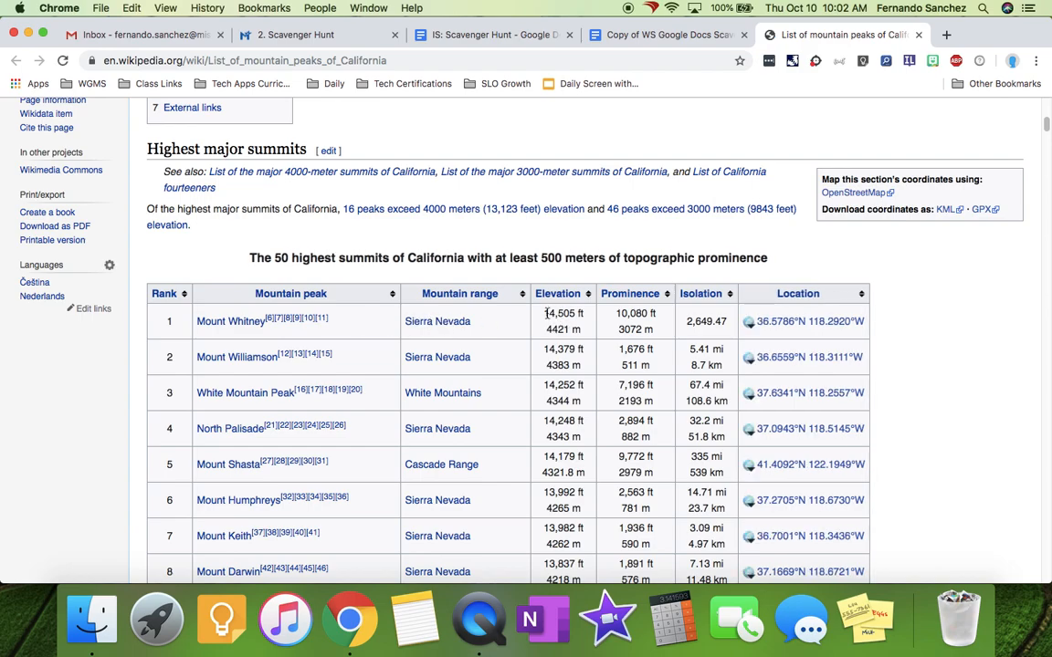
drag(544, 315, 589, 315)
key(super+c)
click(622, 35)
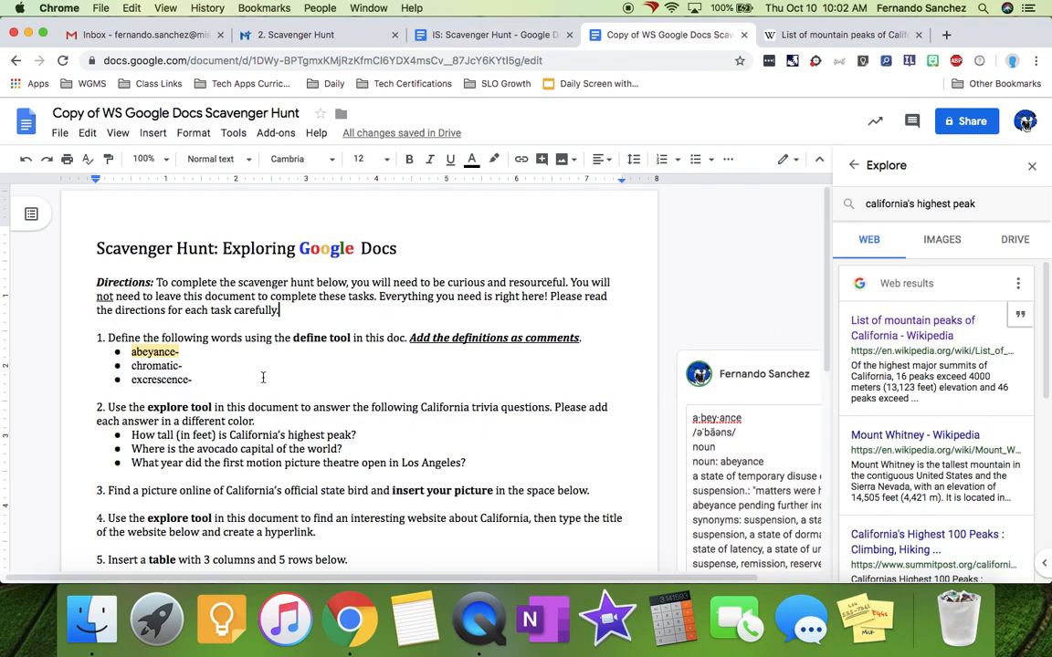
- Paste '14,505 ft' in the document's font after the highest-peak question and close Explore
click(387, 438)
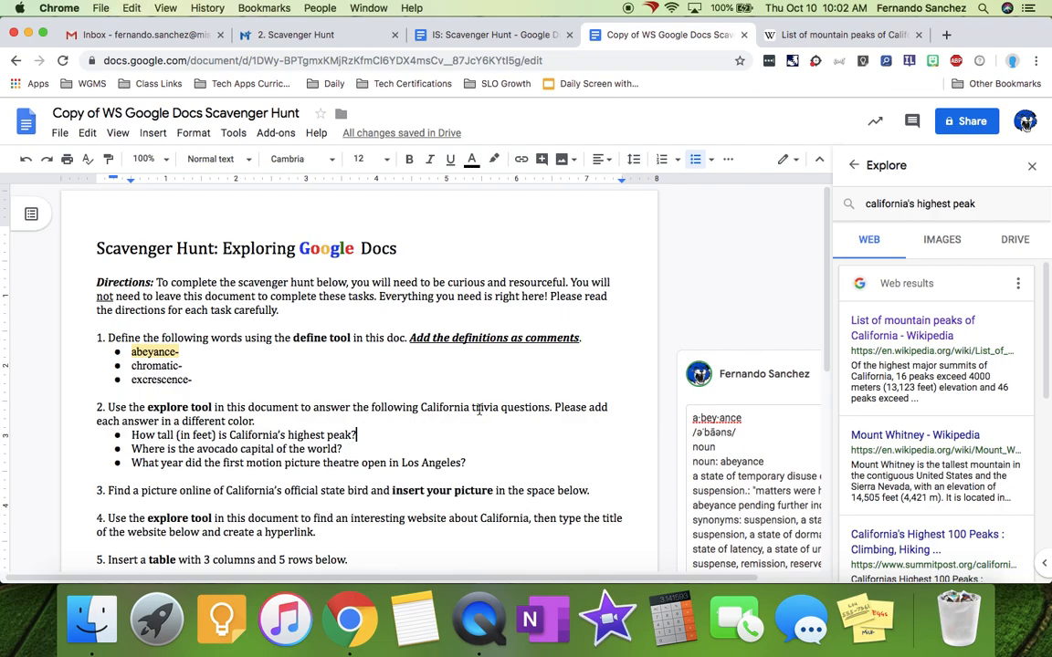
key(super+v)
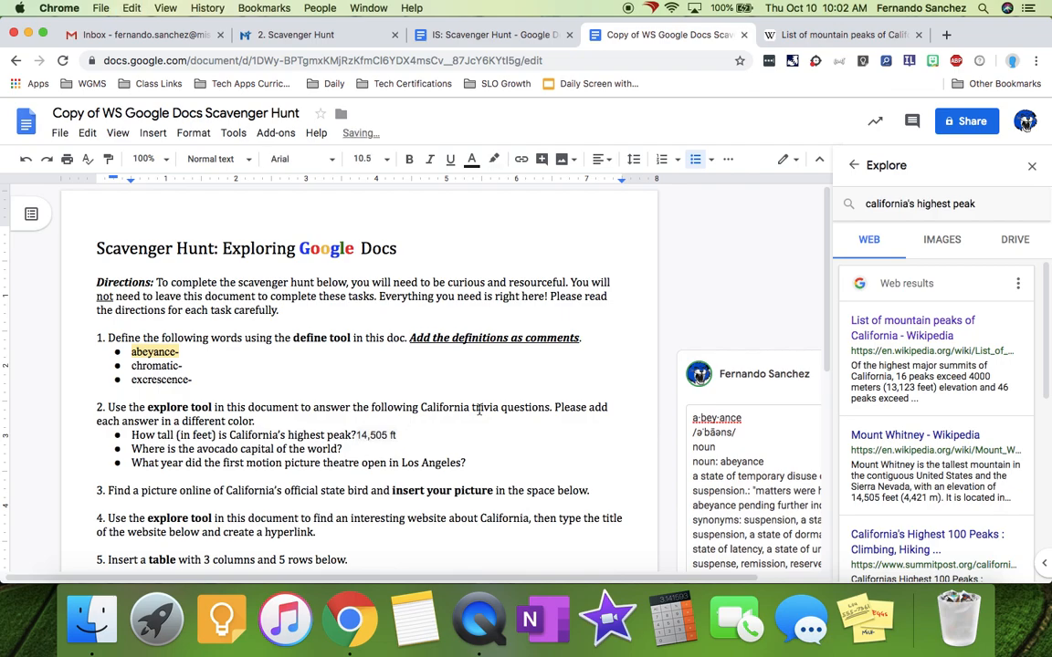
key(super+z)
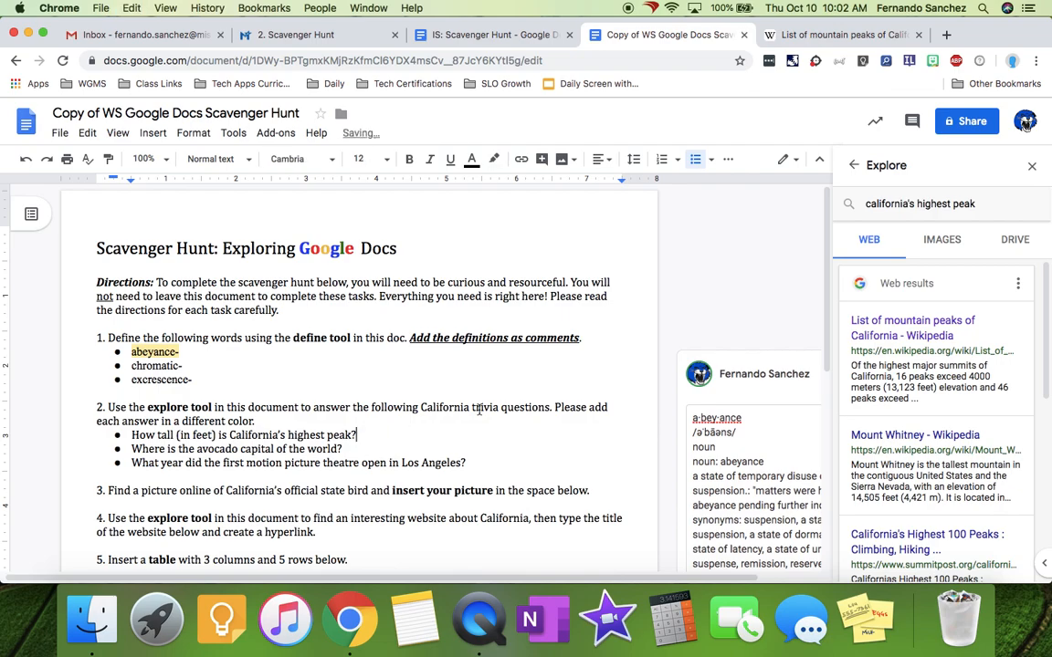
key(super+shift+v)
key(Left)
key(Left)
key(Left)
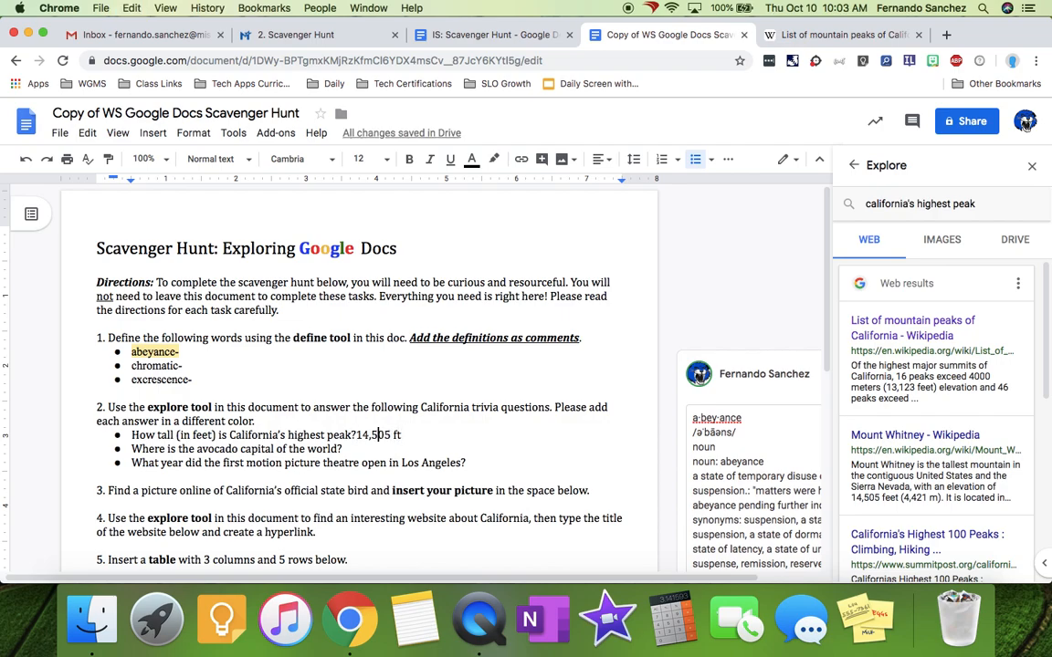
key(Left)
key(Left)
key(Left)
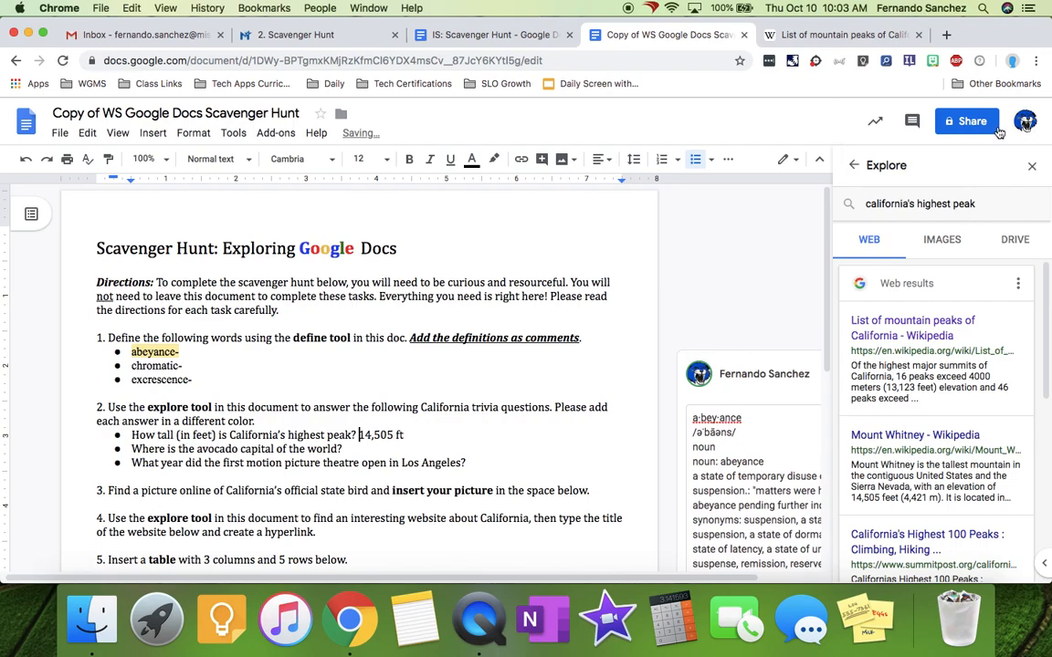
click(1032, 165)
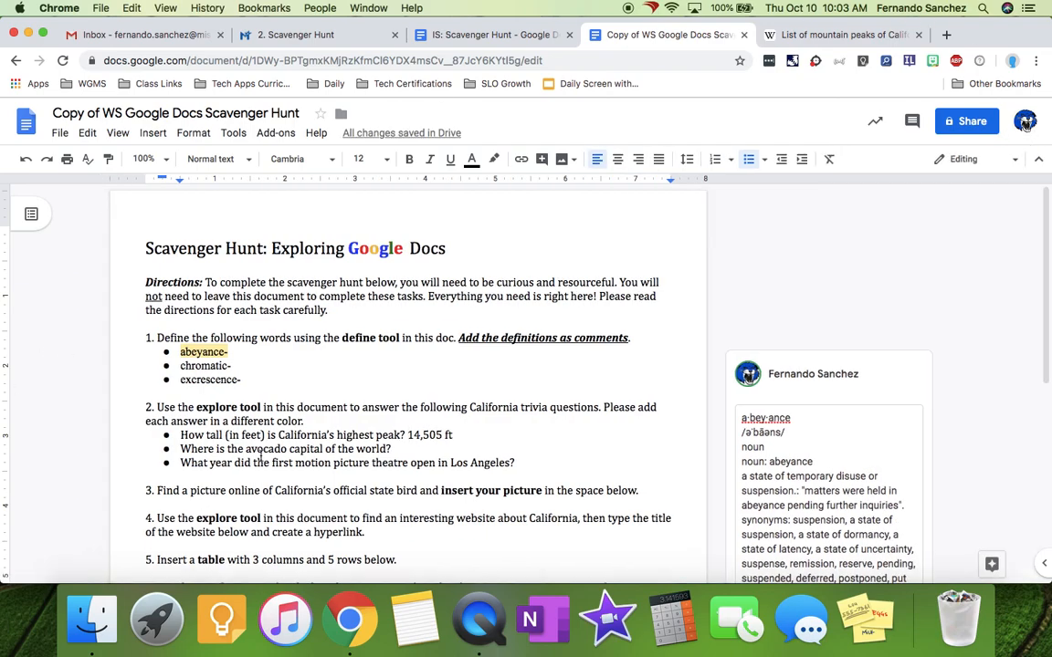
scroll(451, 423, down, 5)
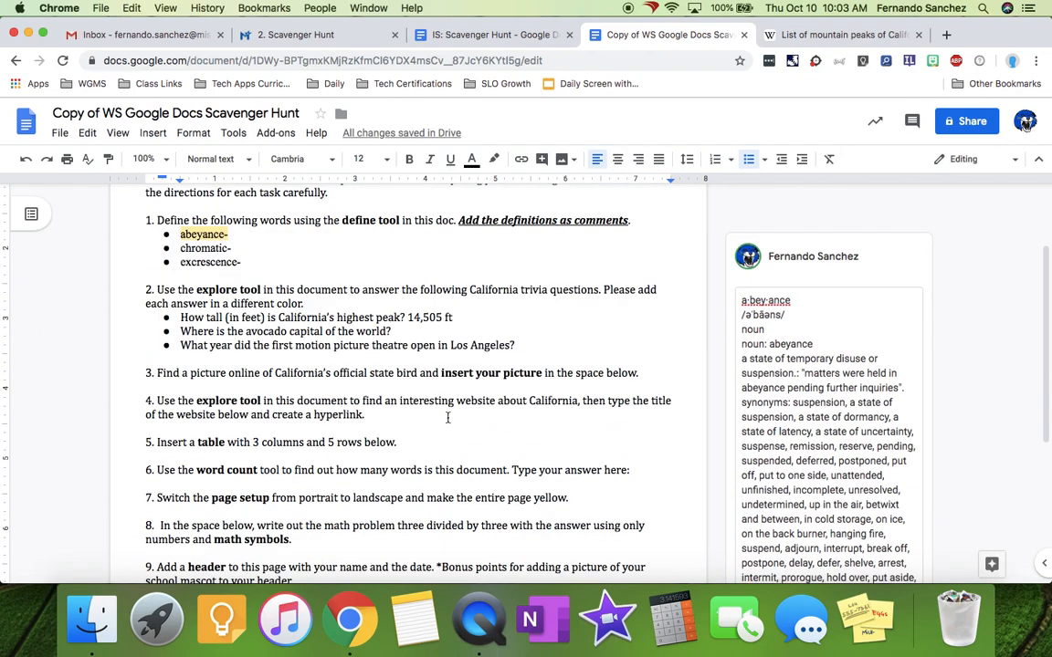
scroll(447, 422, down, 1)
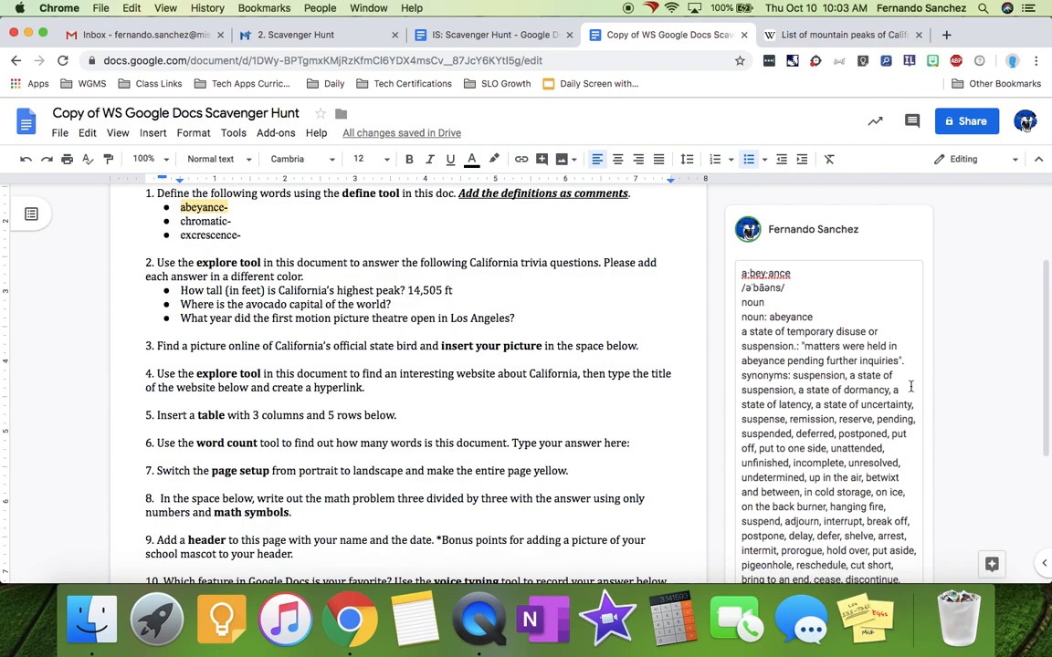
- Search Explore for 'california state bird' and show the California quail image results
click(155, 133)
mouse_move(292, 163)
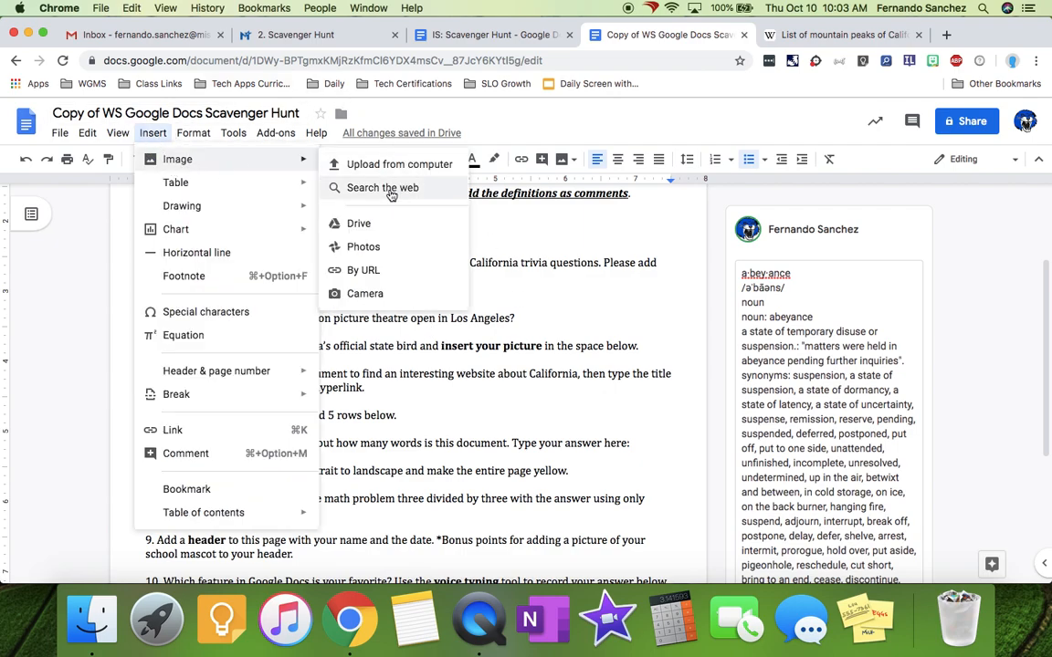
click(392, 394)
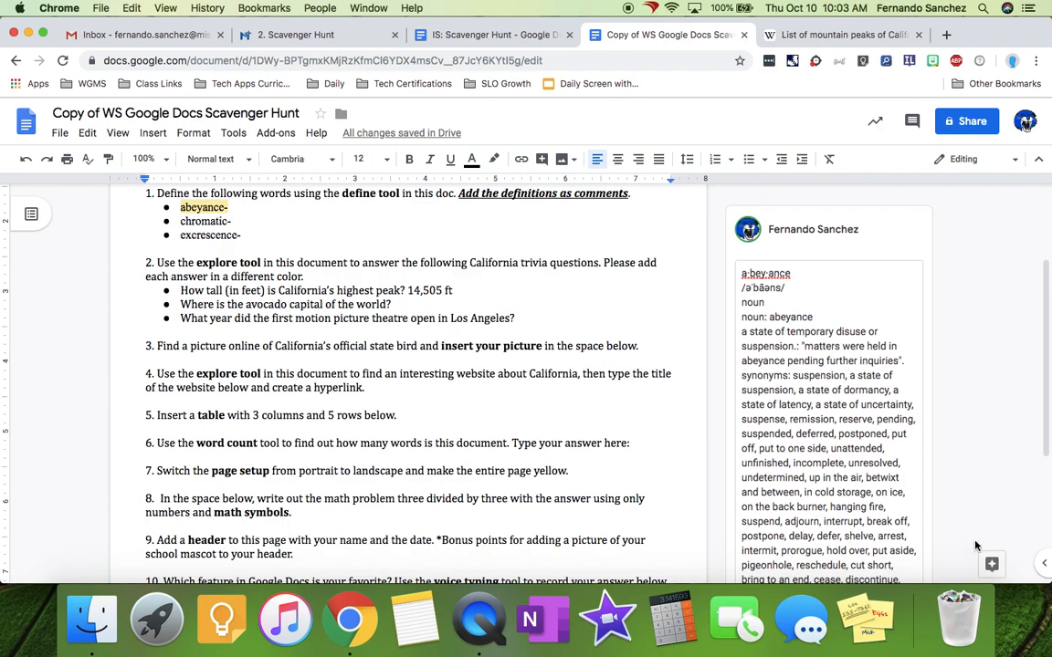
click(990, 570)
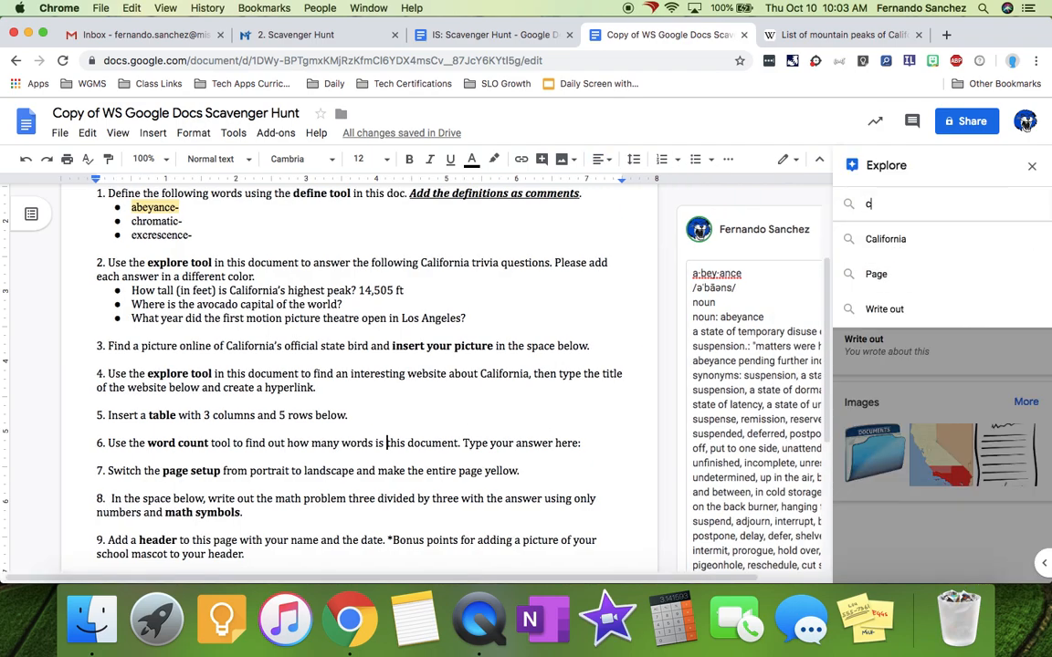
text(california state bird)
key(Return)
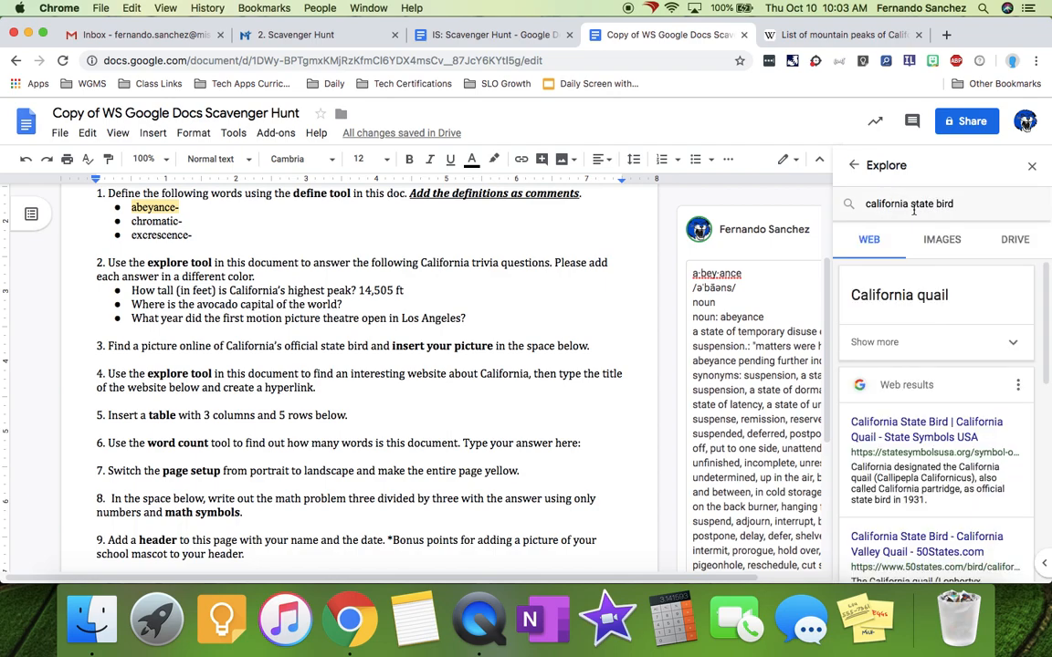
click(938, 247)
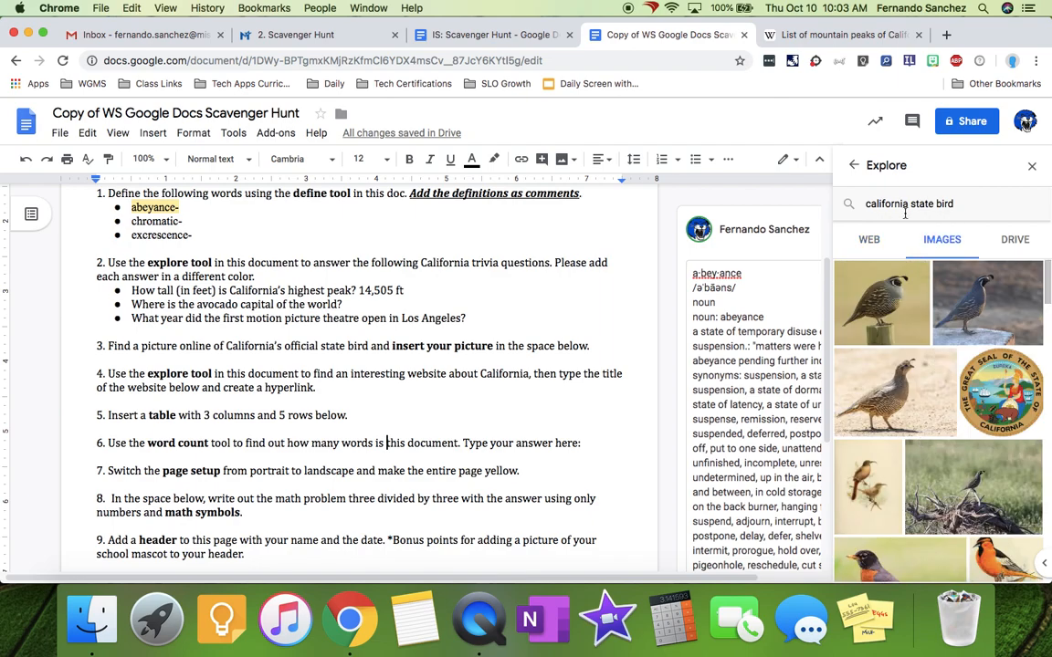
click(871, 245)
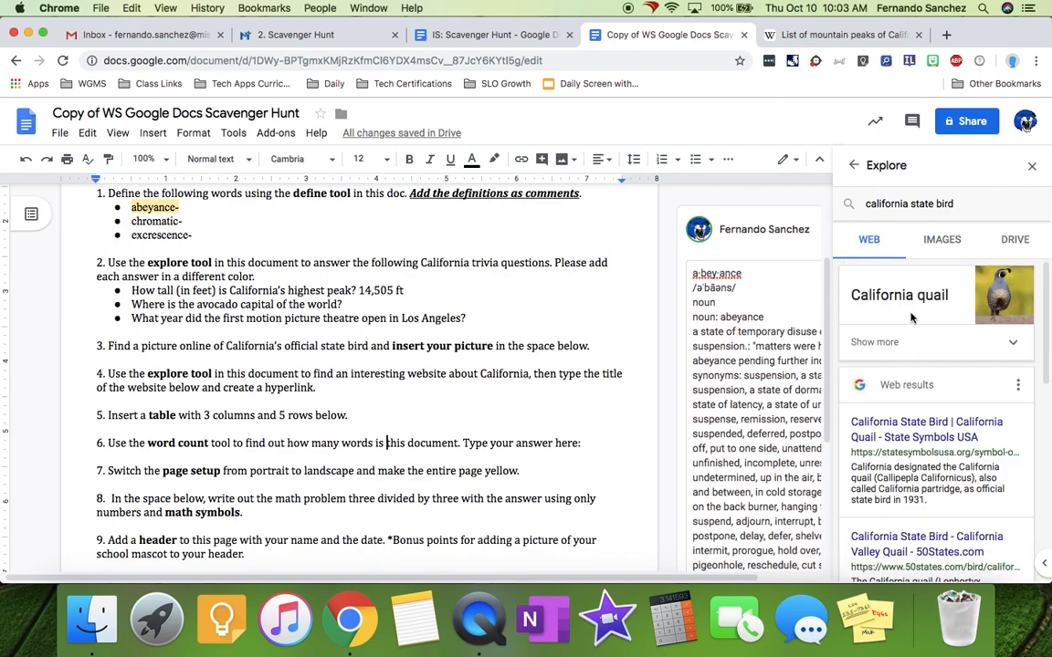
click(943, 241)
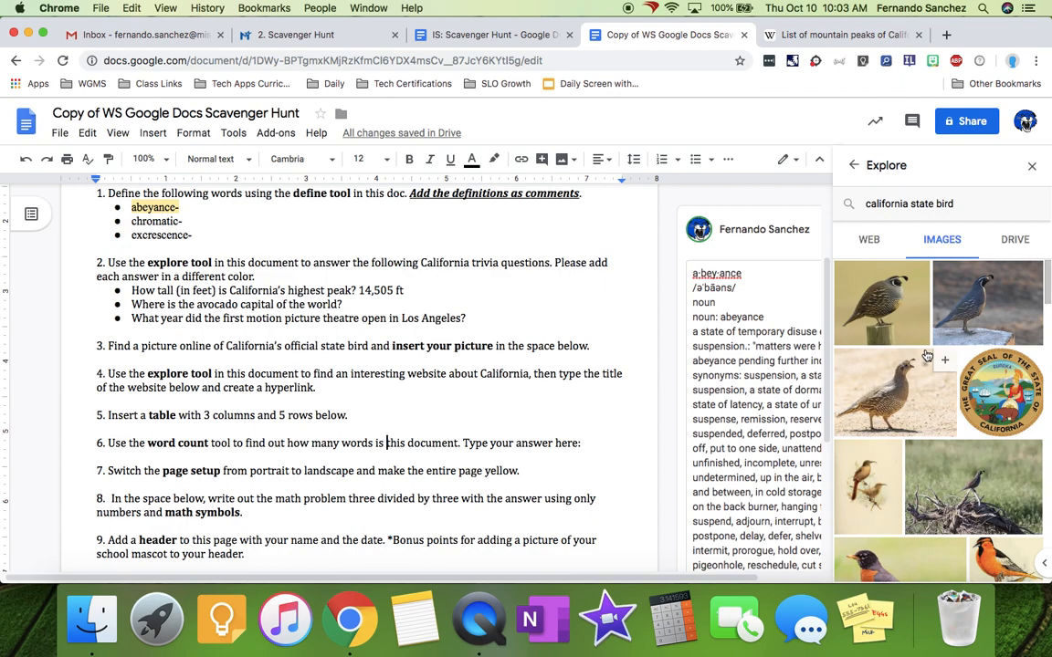
mouse_move(886, 309)
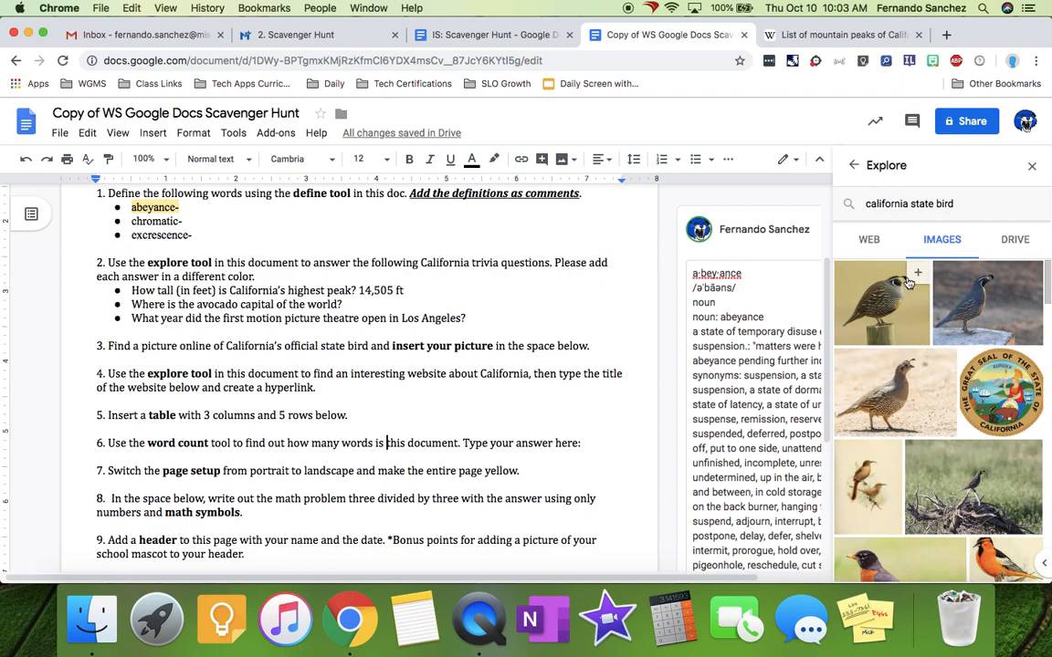
- Drag a California quail photo below task 3 and shrink it to a small thumbnail
drag(891, 312, 100, 362)
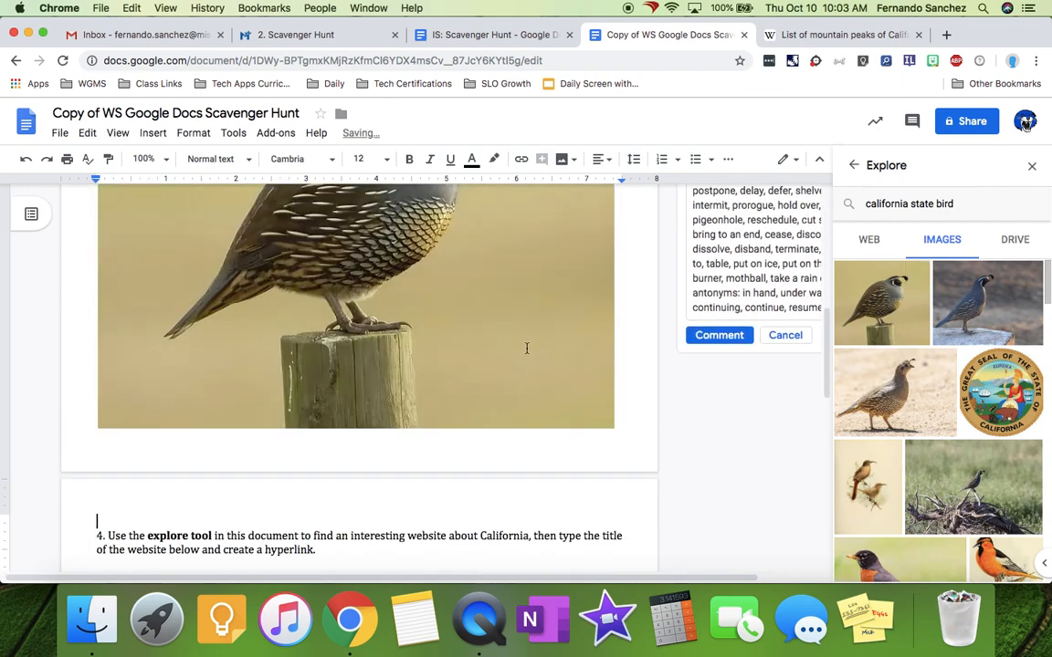
click(428, 323)
drag(616, 429, 237, 244)
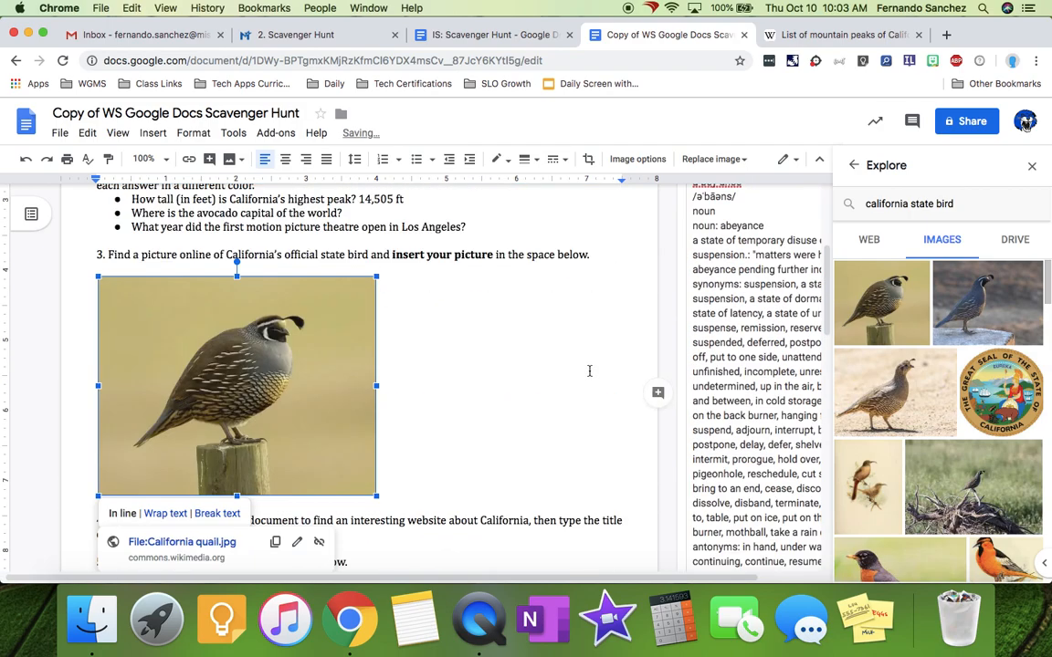
drag(377, 301, 221, 447)
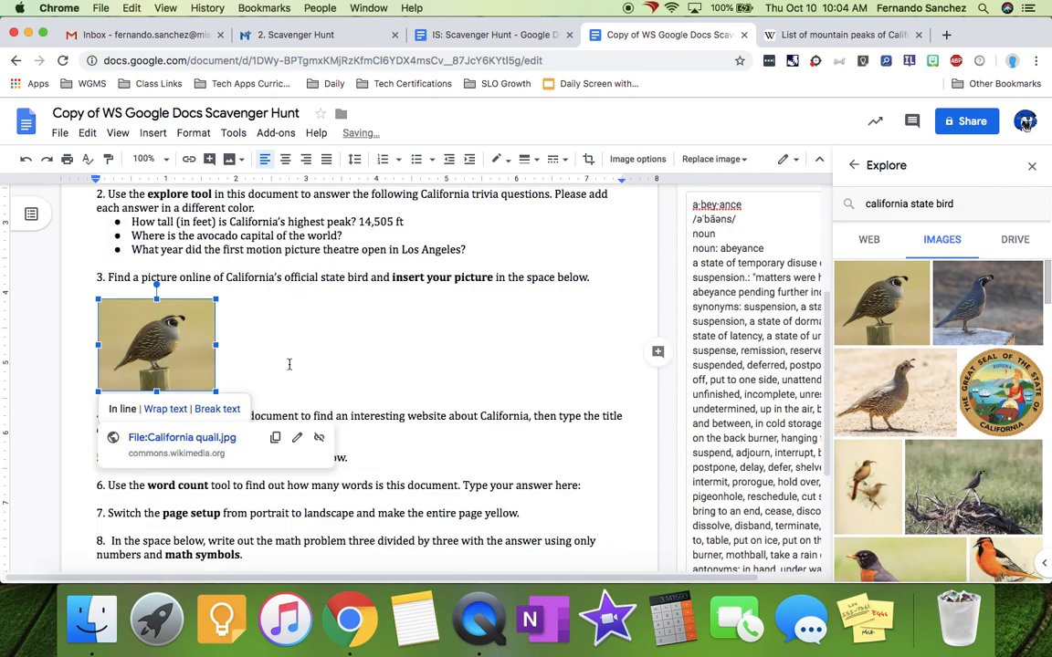
click(288, 365)
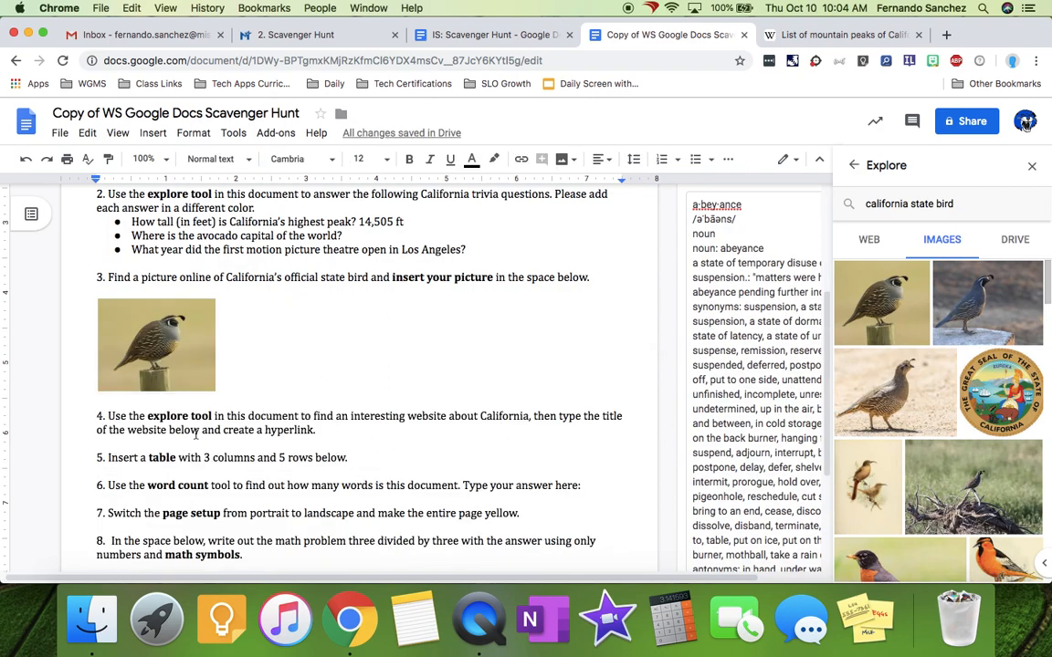
click(1030, 173)
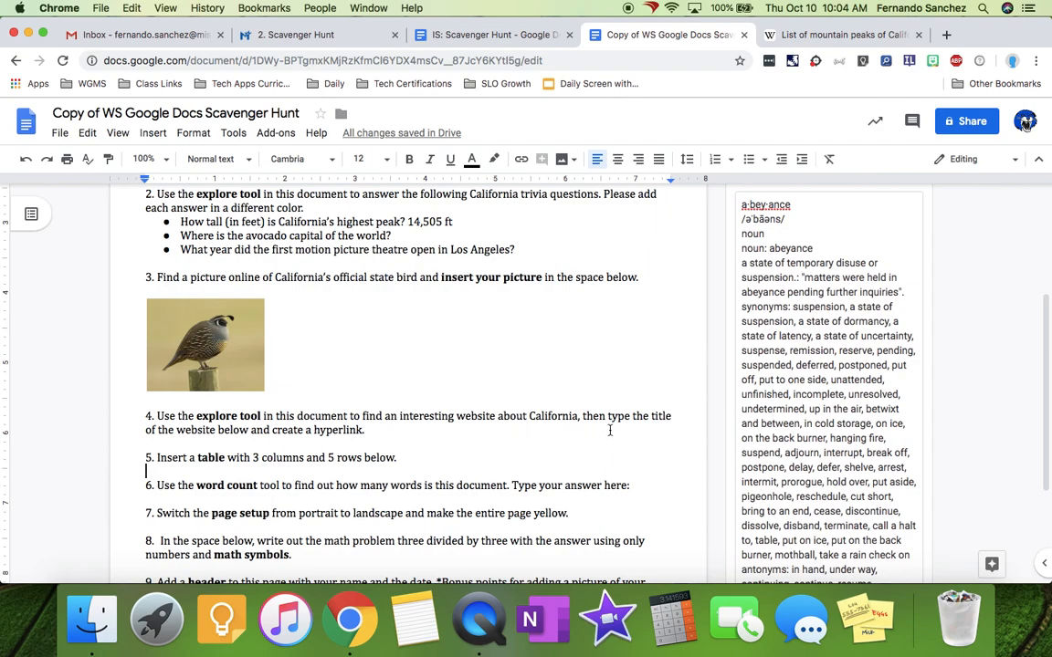
click(384, 430)
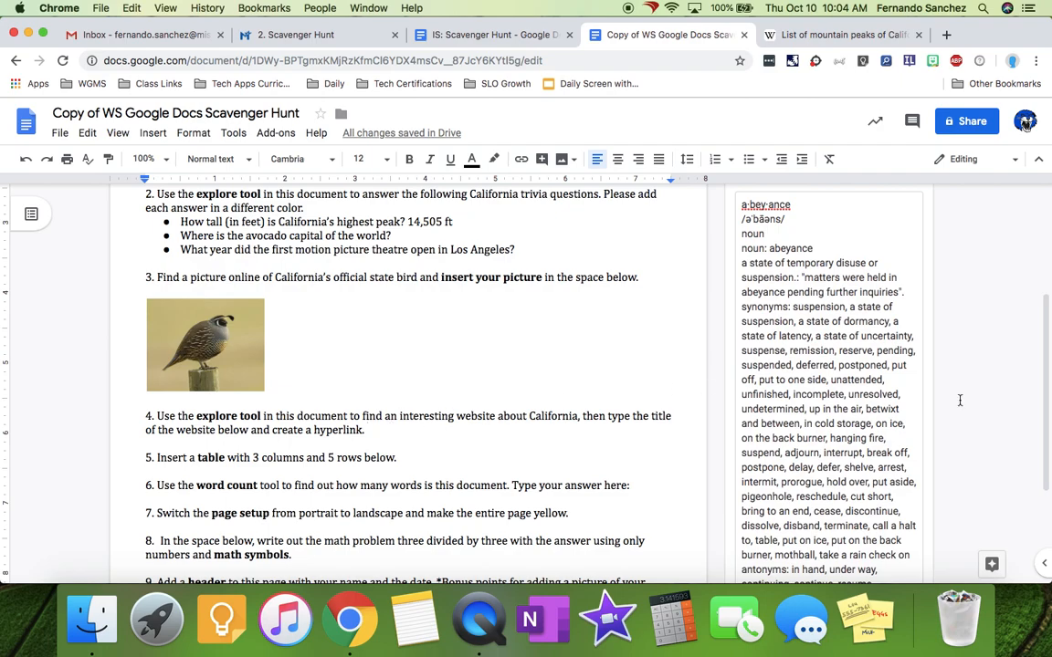
click(991, 563)
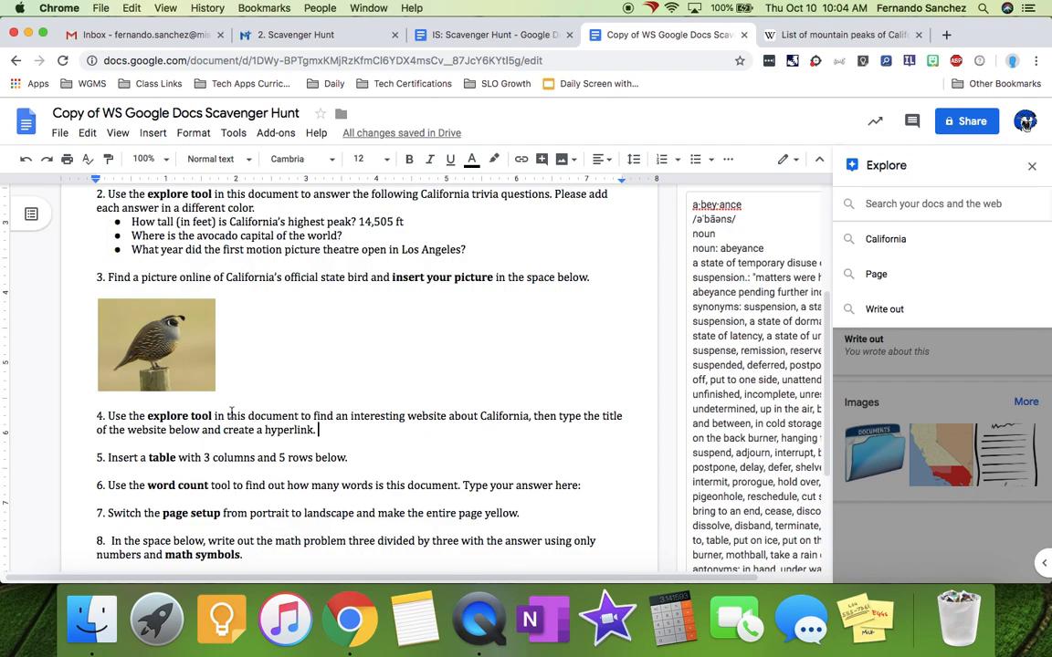
- Search Explore for 'interesting website about California' and open TripSavvy's California facts article
drag(352, 416, 531, 421)
key(super+c)
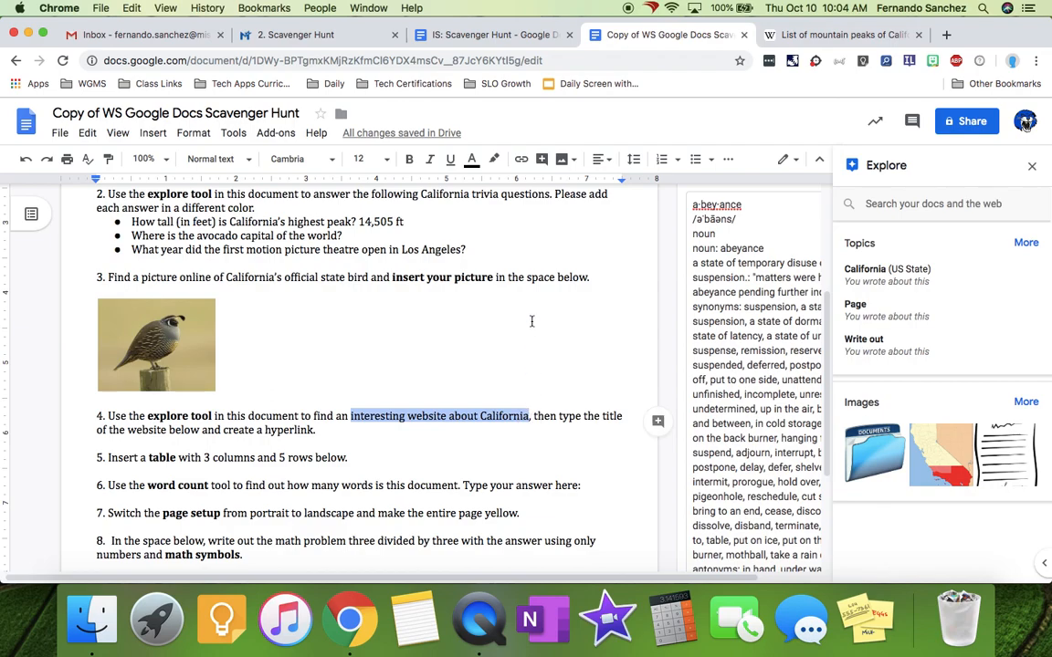
click(934, 205)
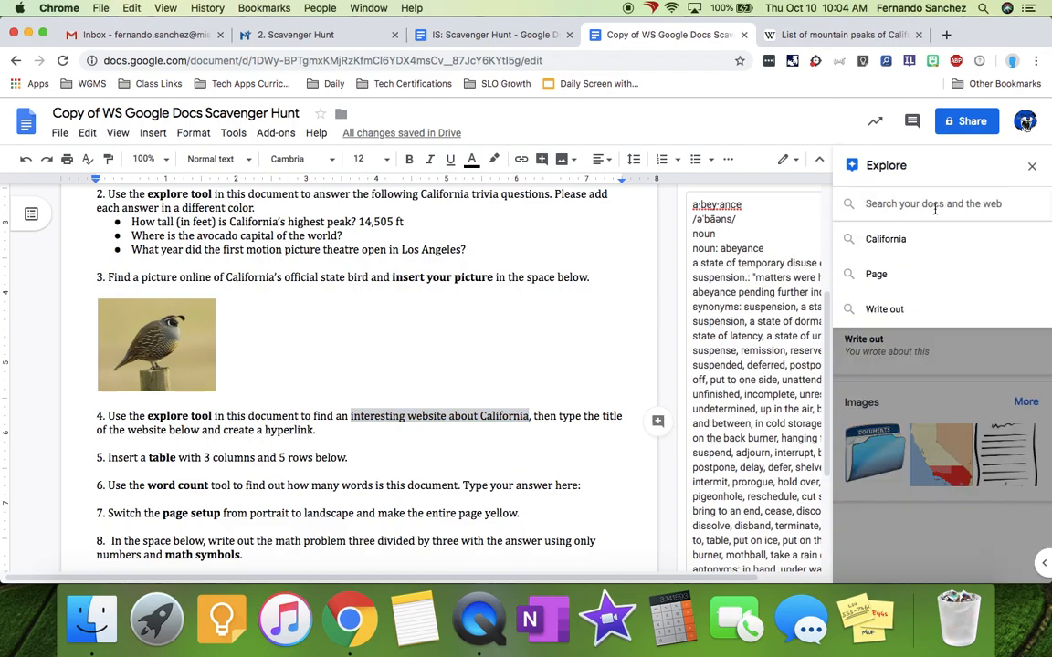
key(super+v)
key(Return)
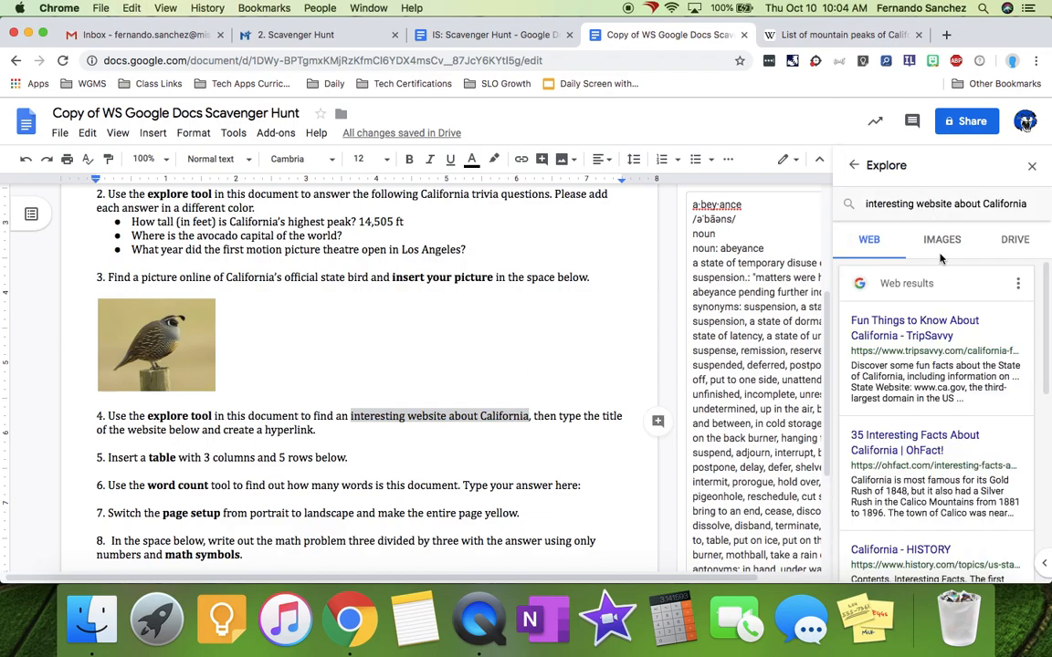
click(920, 336)
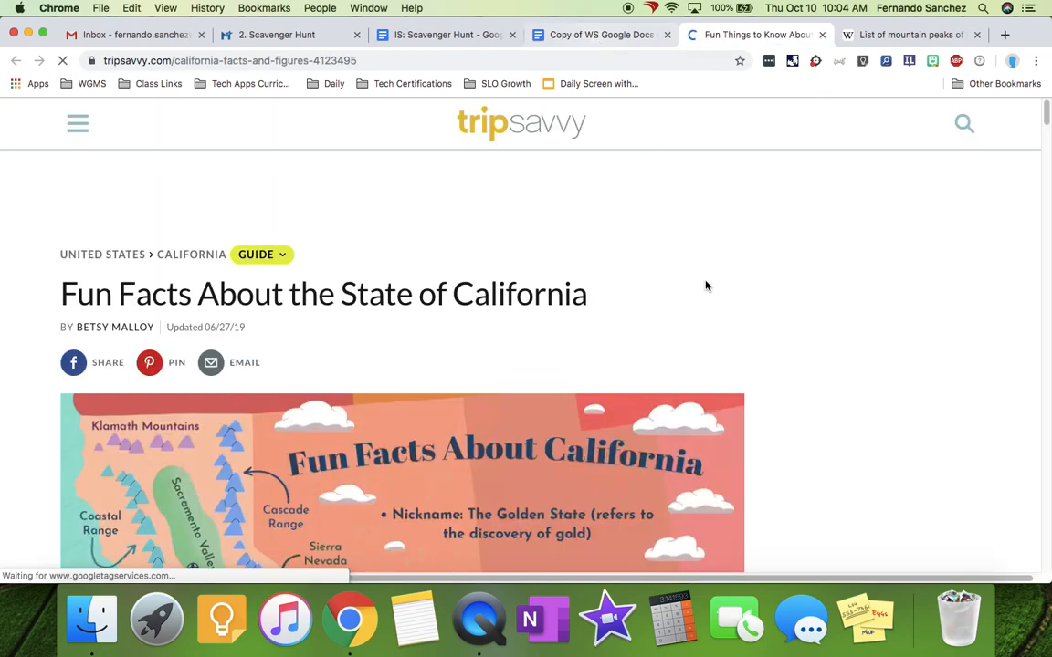
- Copy the TripSavvy title 'Fun Facts About the State of California' for task 4
scroll(654, 276, down, 5)
scroll(653, 276, up, 5)
click(598, 35)
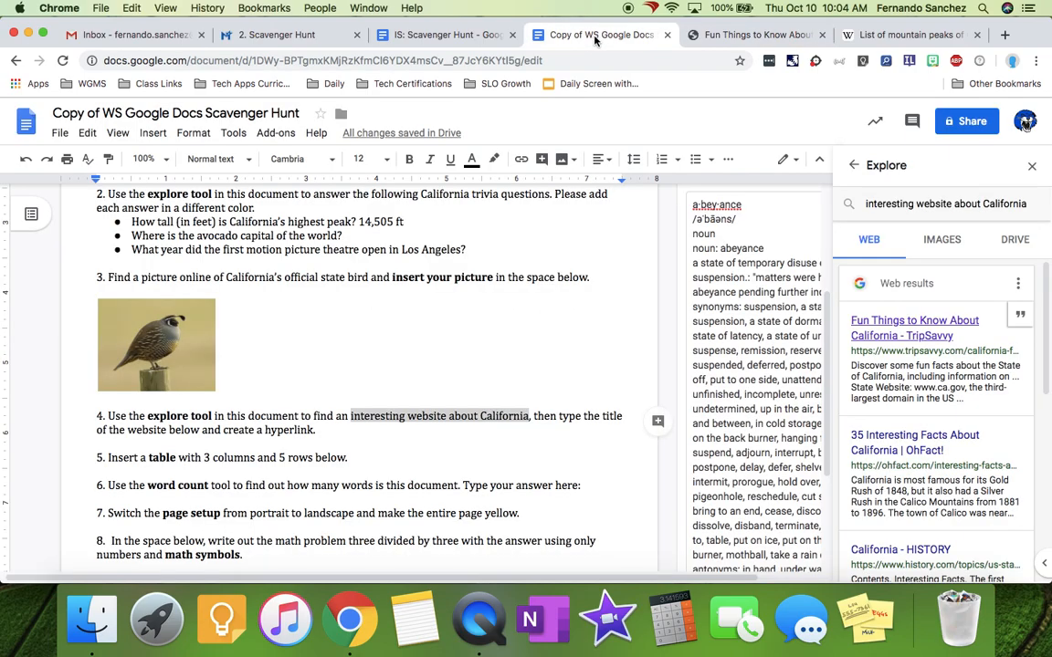
click(327, 432)
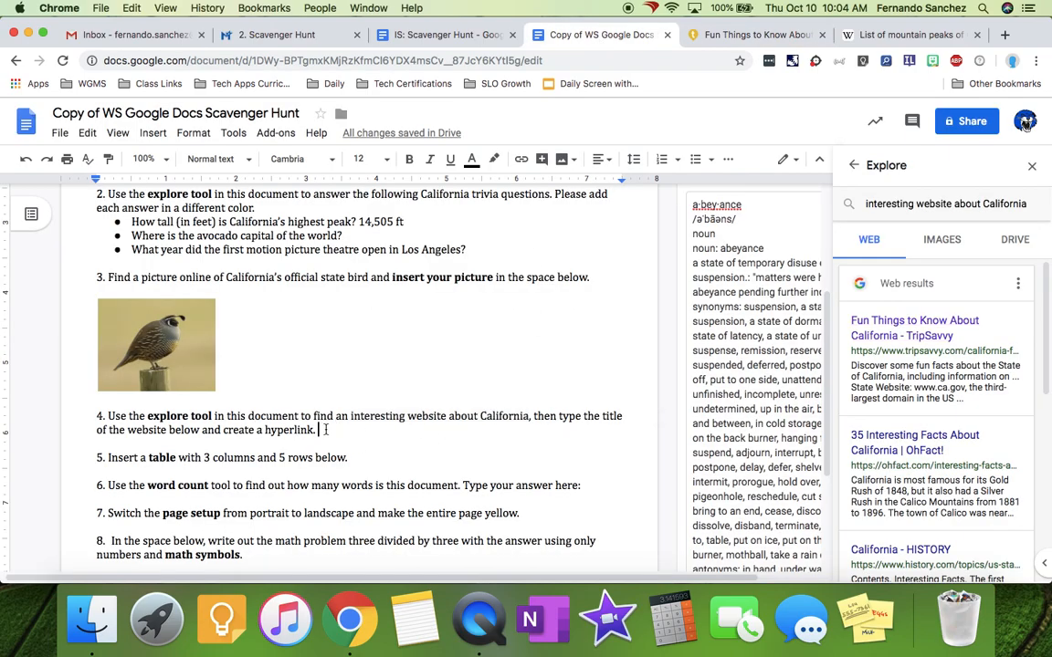
click(746, 35)
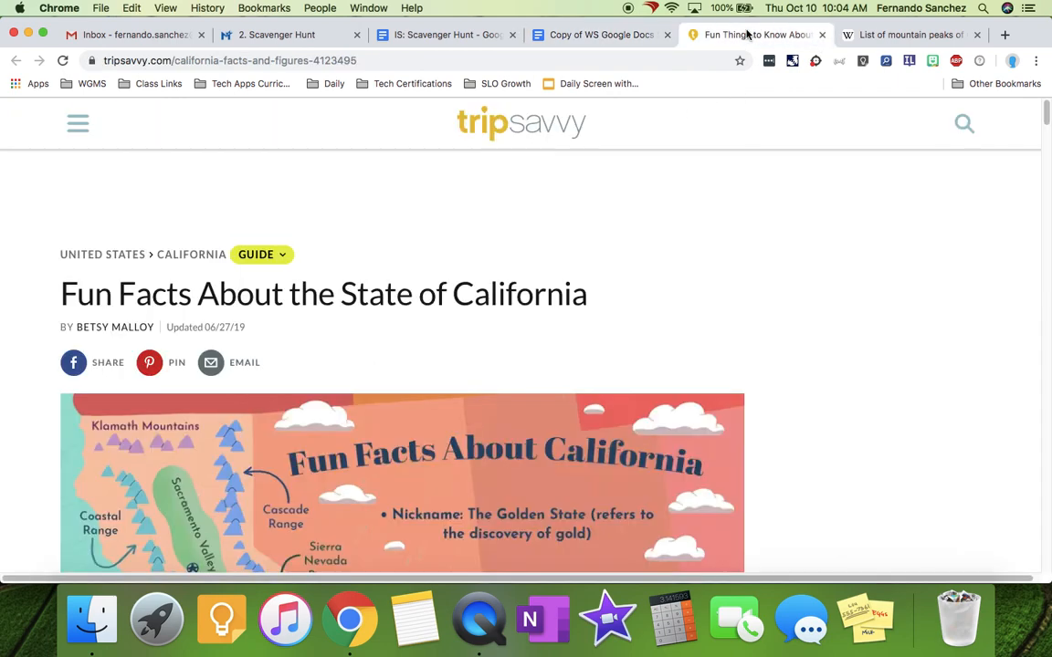
drag(59, 294, 669, 310)
key(super+c)
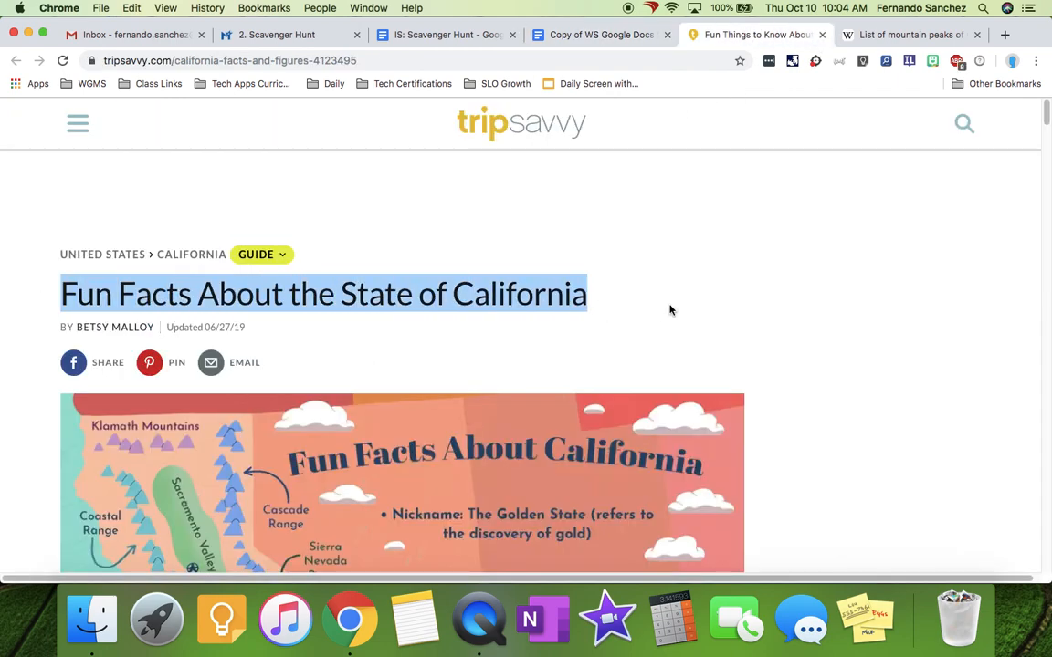
click(566, 35)
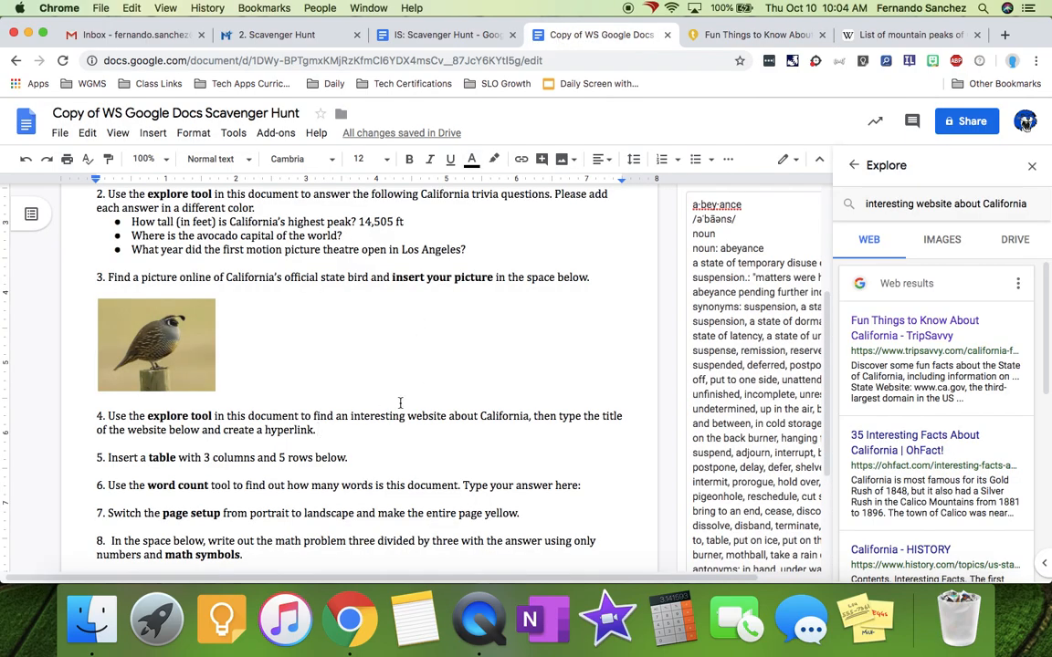
- Paste 'Fun Facts About the State of California' after task 4 in the document's font, then select it
key(super+v)
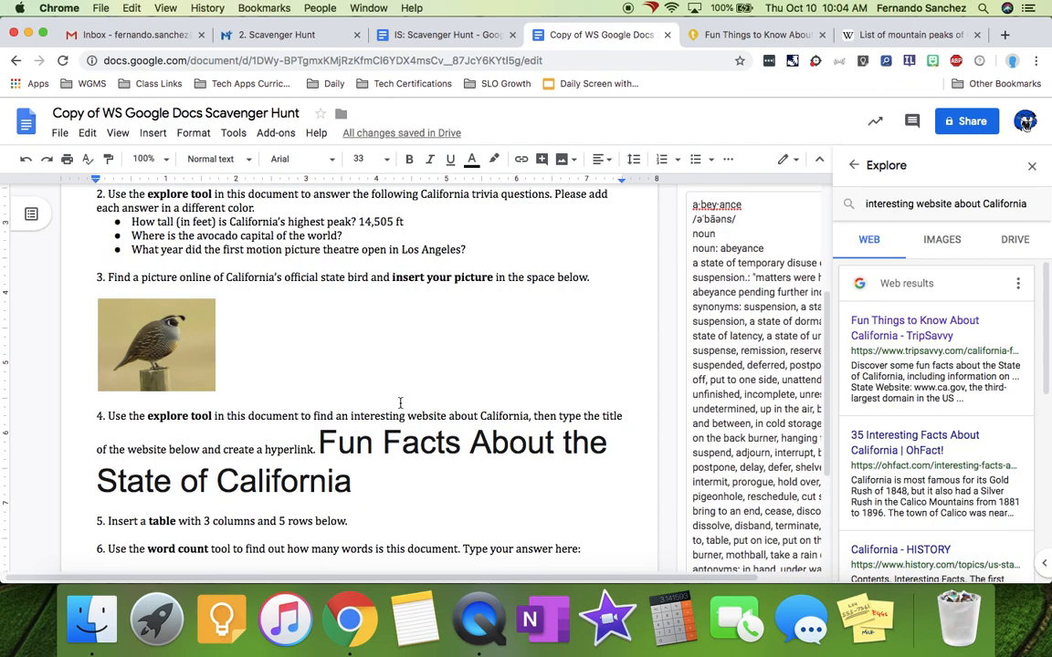
key(super+z)
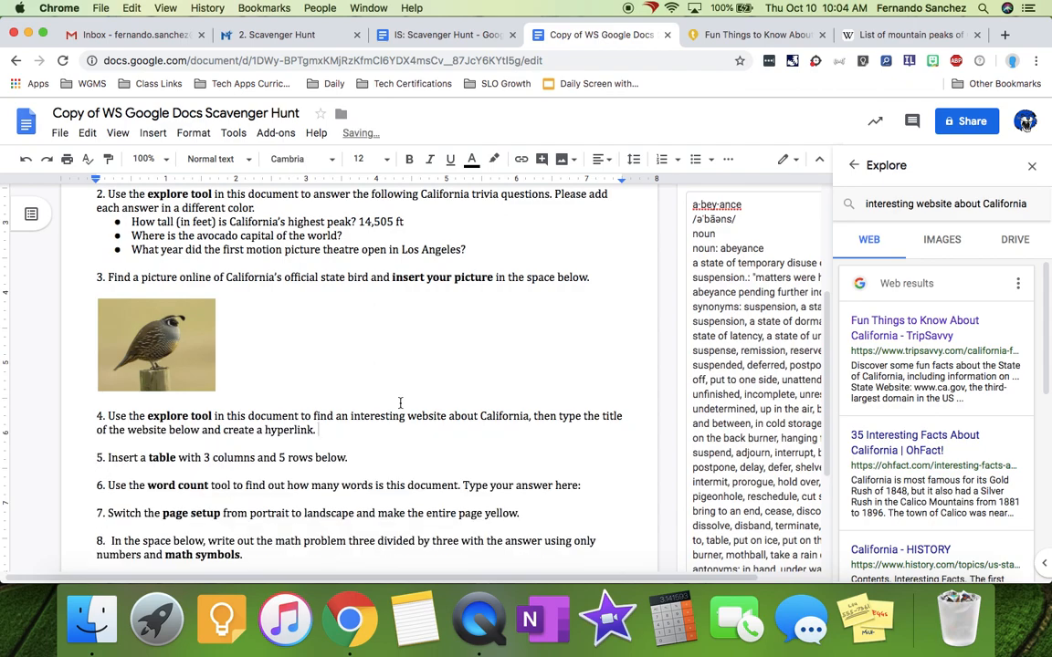
key(super+shift+v)
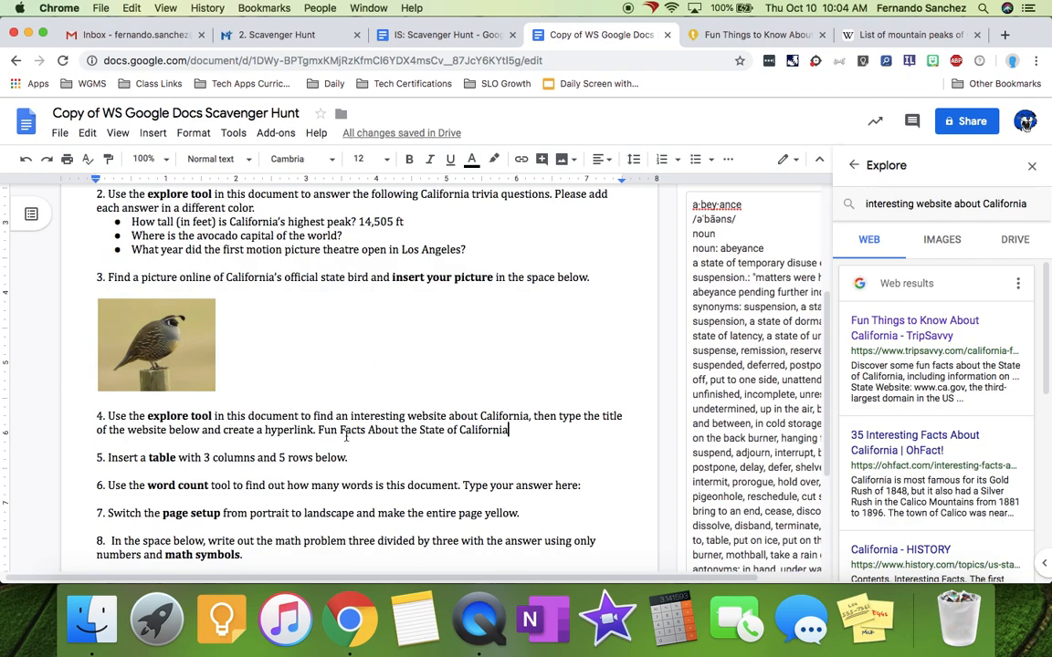
drag(318, 430, 472, 430)
- Close the Wikipedia peaks tab and copy the TripSavvy article's web address
click(922, 34)
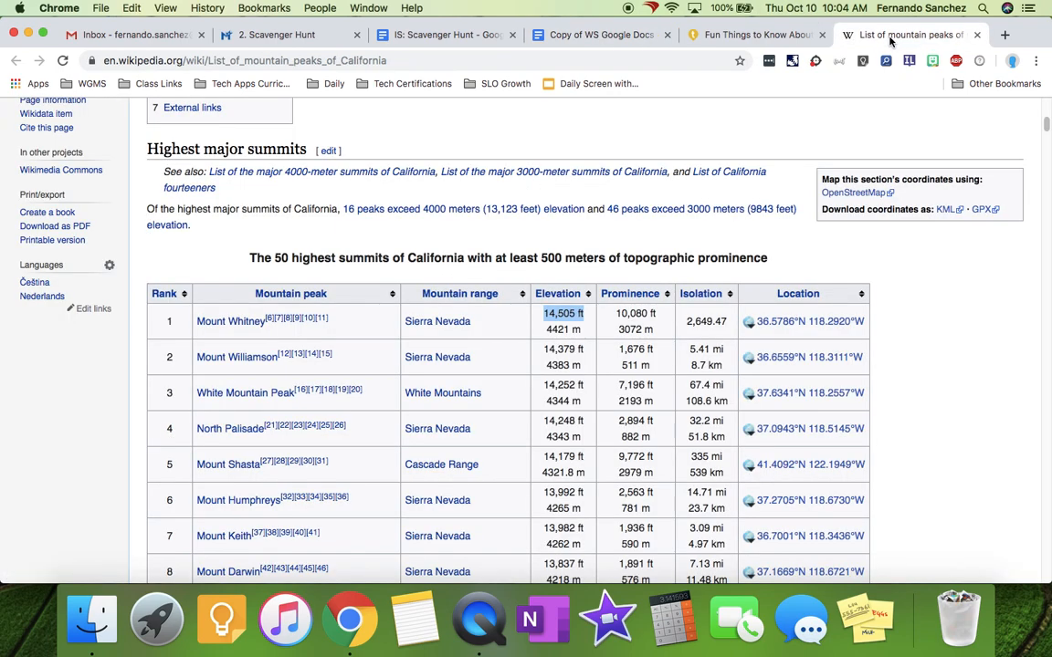
click(978, 35)
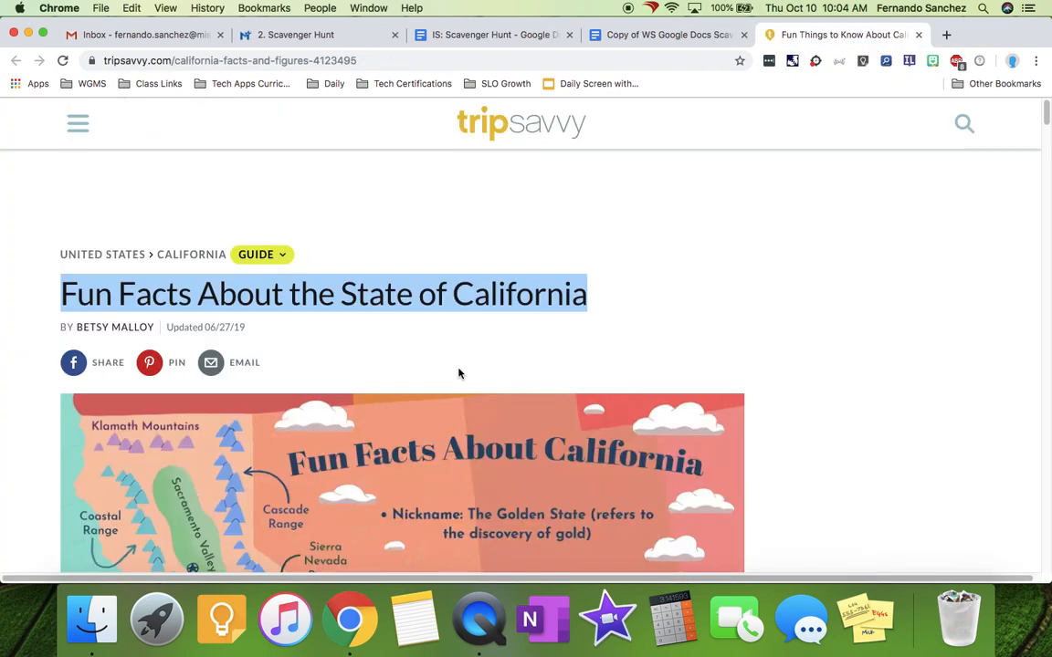
click(304, 360)
click(307, 62)
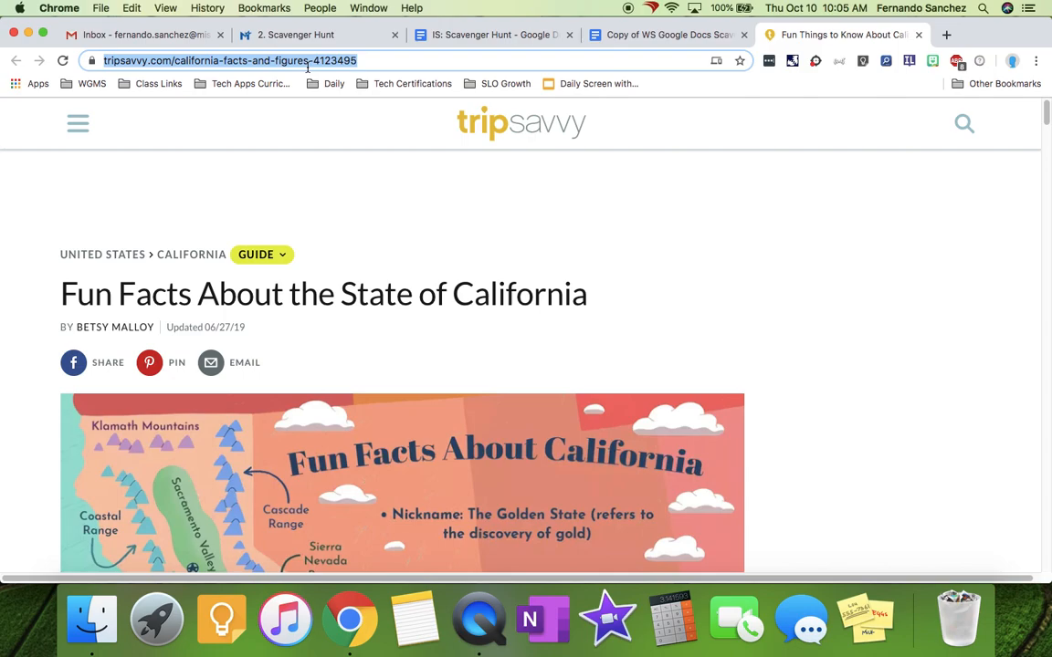
key(super+c)
click(645, 34)
- Link the 'Fun Facts About the State of California' title to the TripSavvy article, then close Explore
click(319, 430)
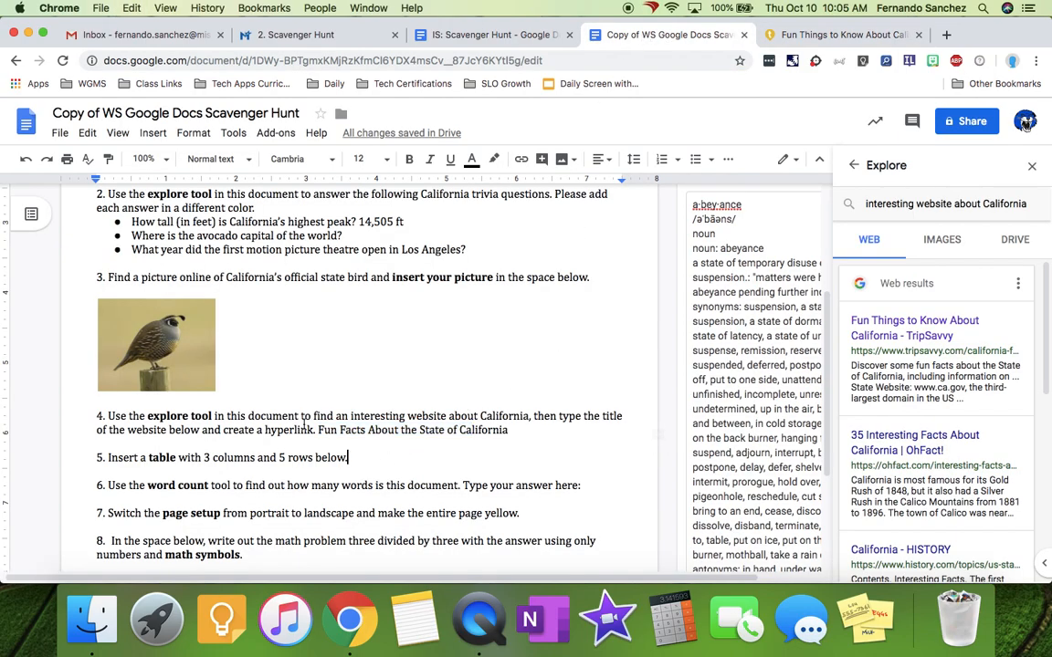
drag(319, 432, 521, 429)
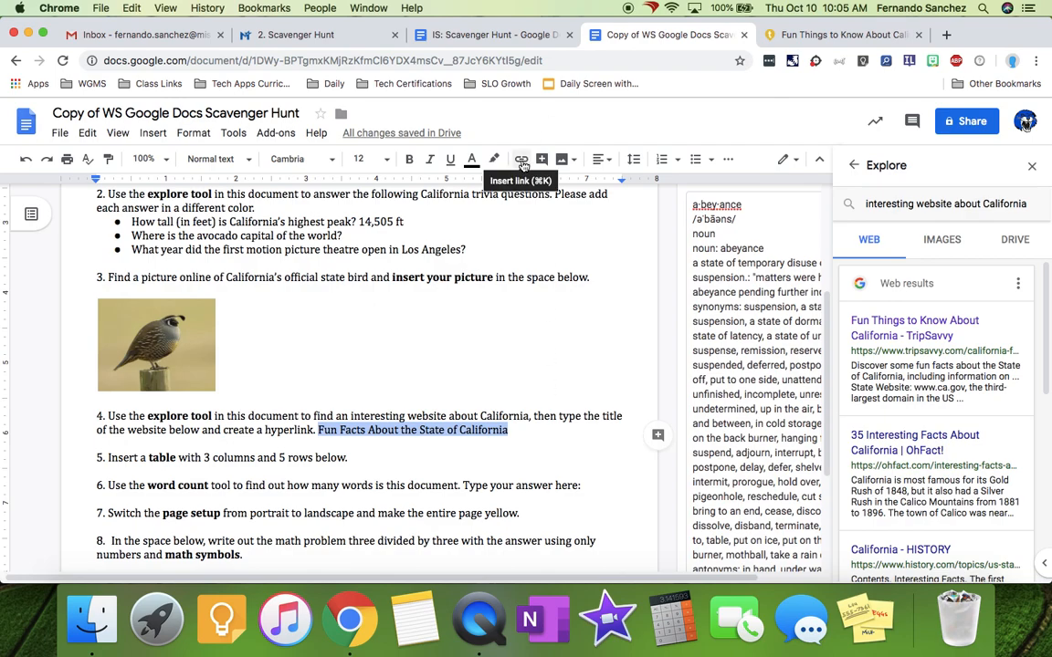
click(153, 132)
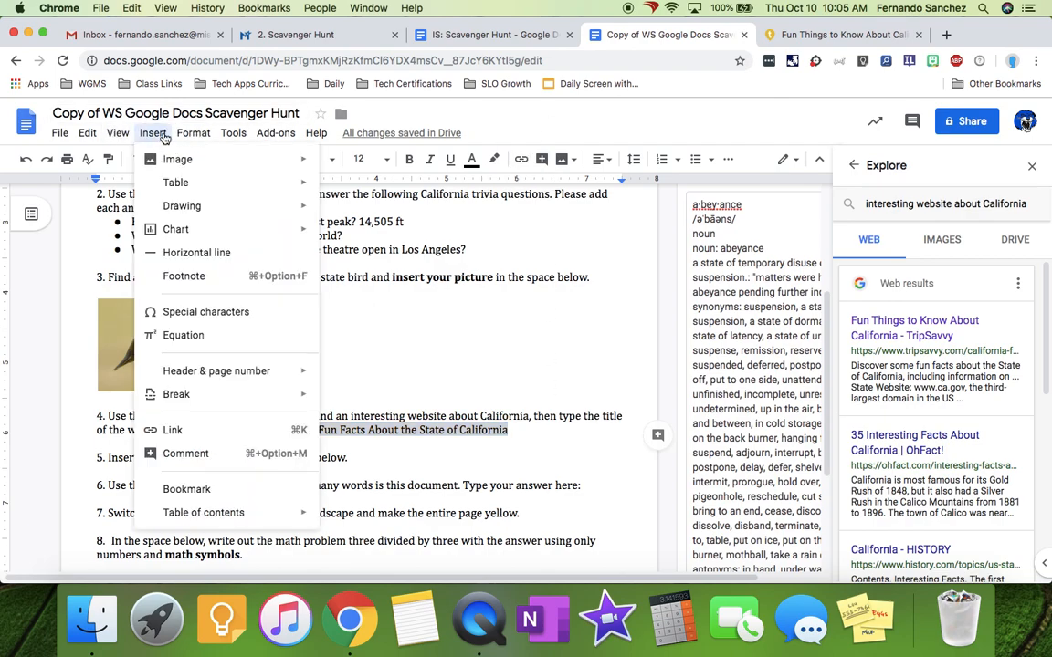
click(192, 438)
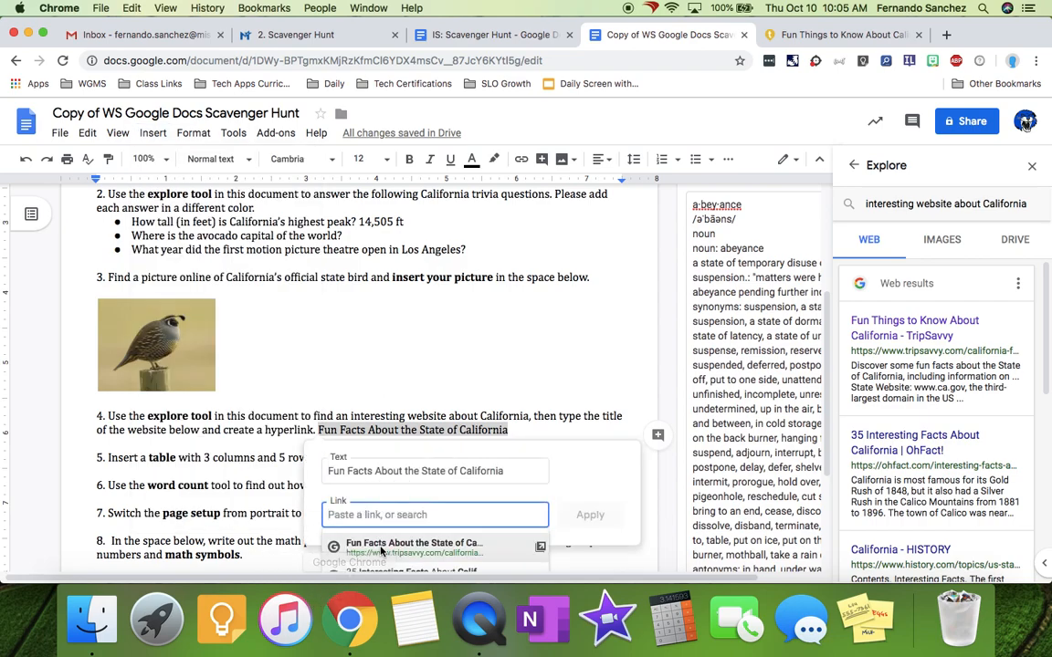
click(384, 545)
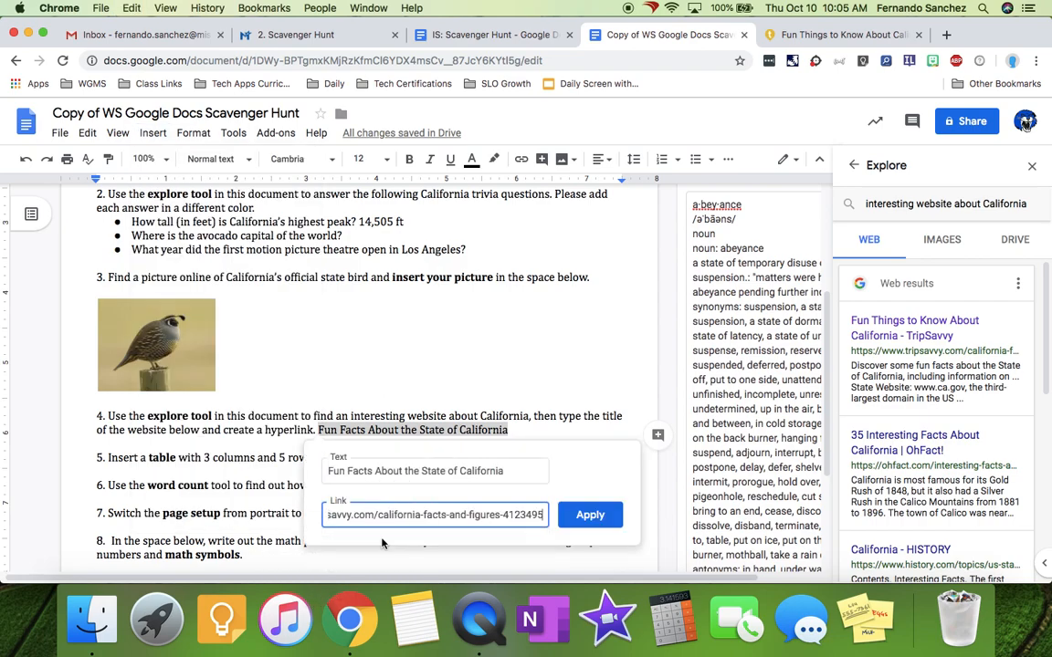
click(590, 514)
click(581, 416)
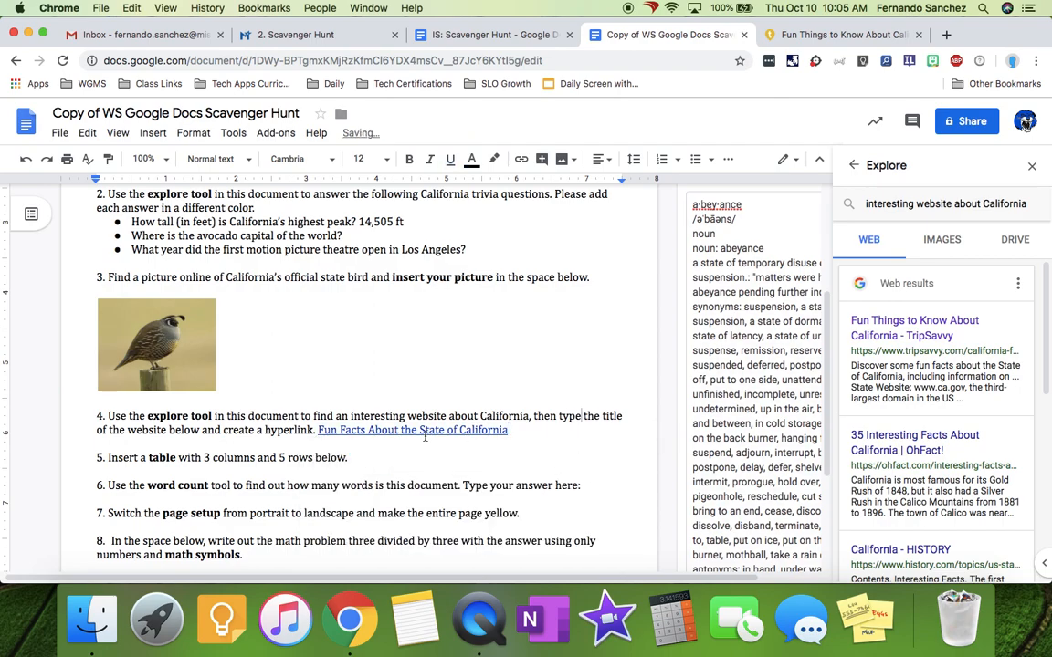
click(375, 459)
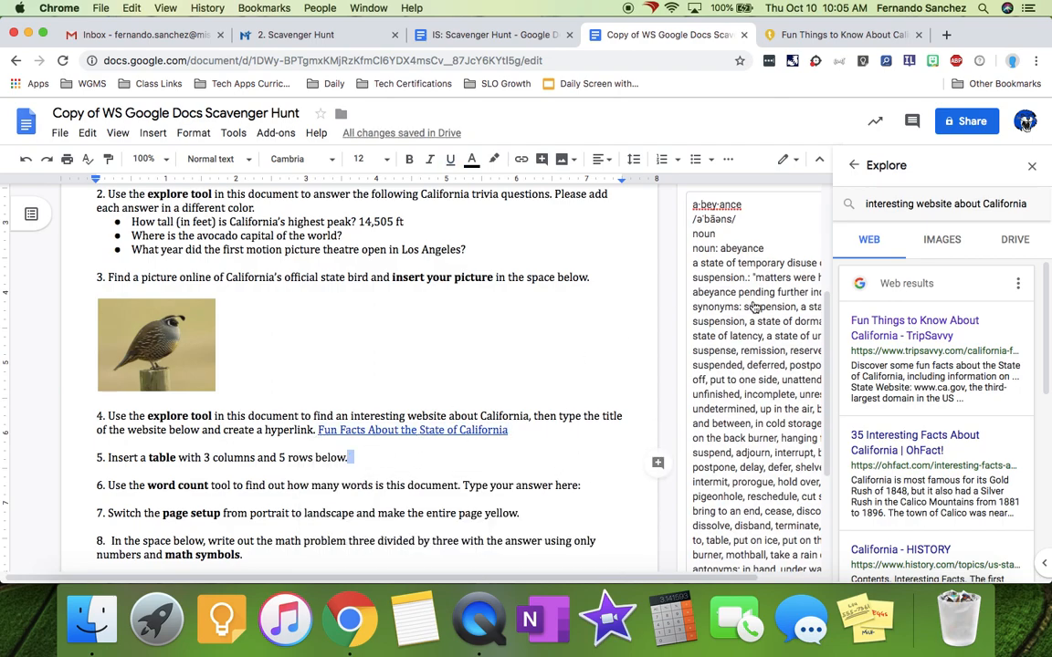
click(1031, 165)
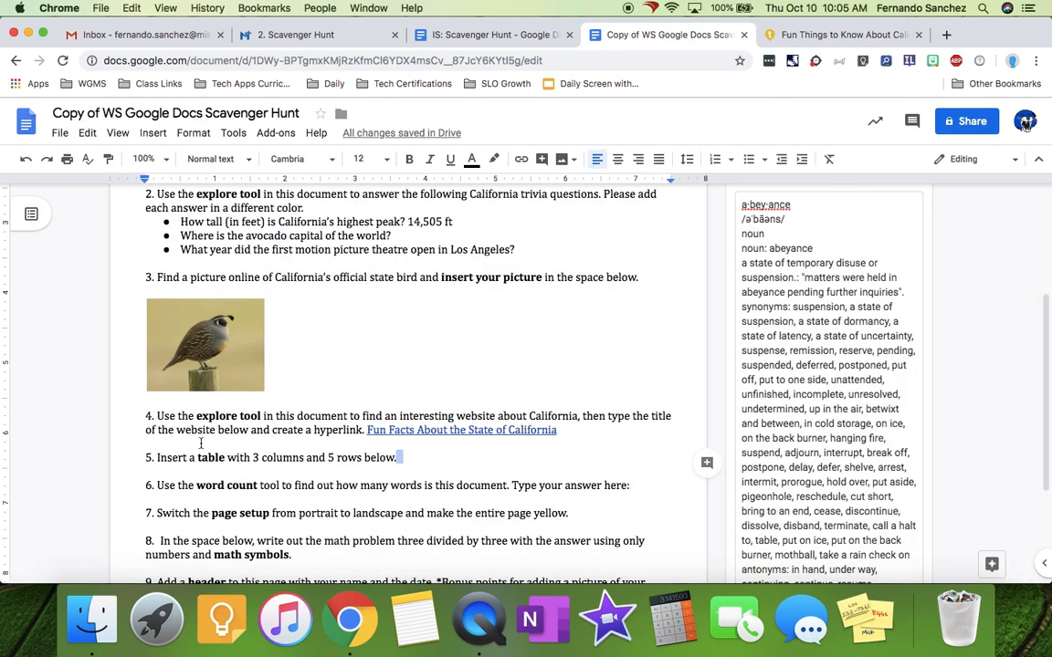
- Insert a 3-column by 5-row table on the blank line below item 5
click(413, 457)
click(185, 470)
click(151, 134)
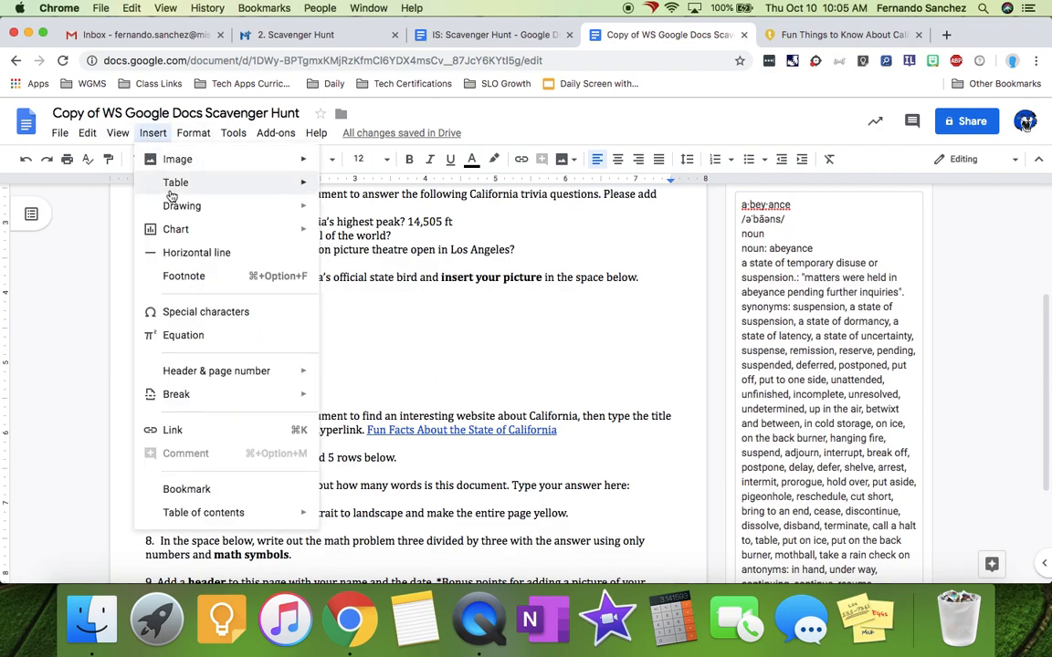
mouse_move(173, 186)
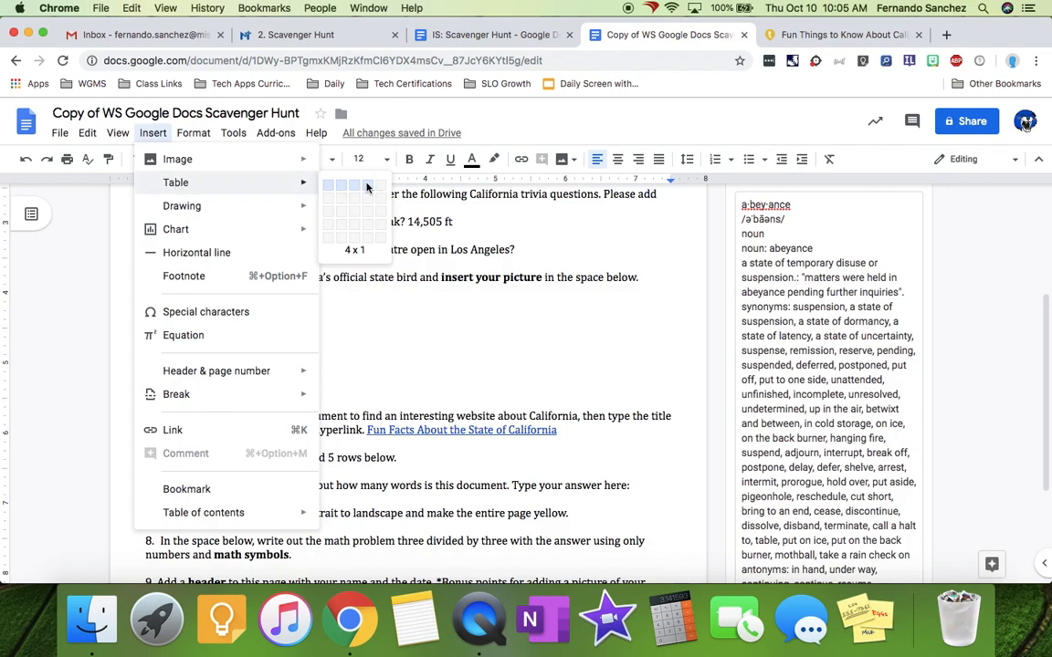
click(356, 243)
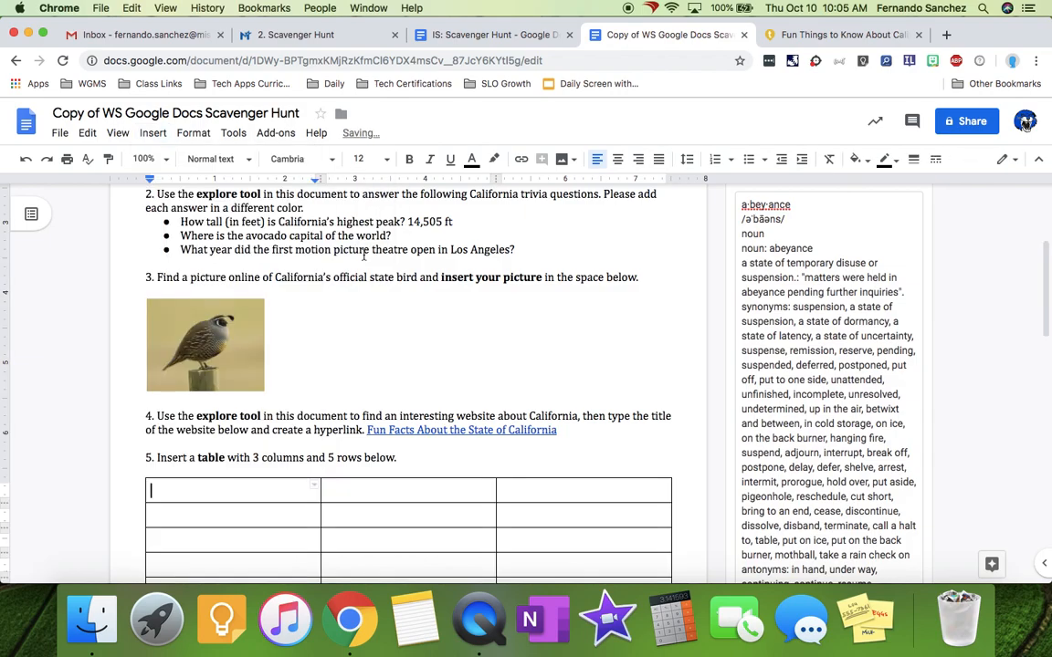
scroll(471, 370, down, 3)
scroll(471, 371, down, 3)
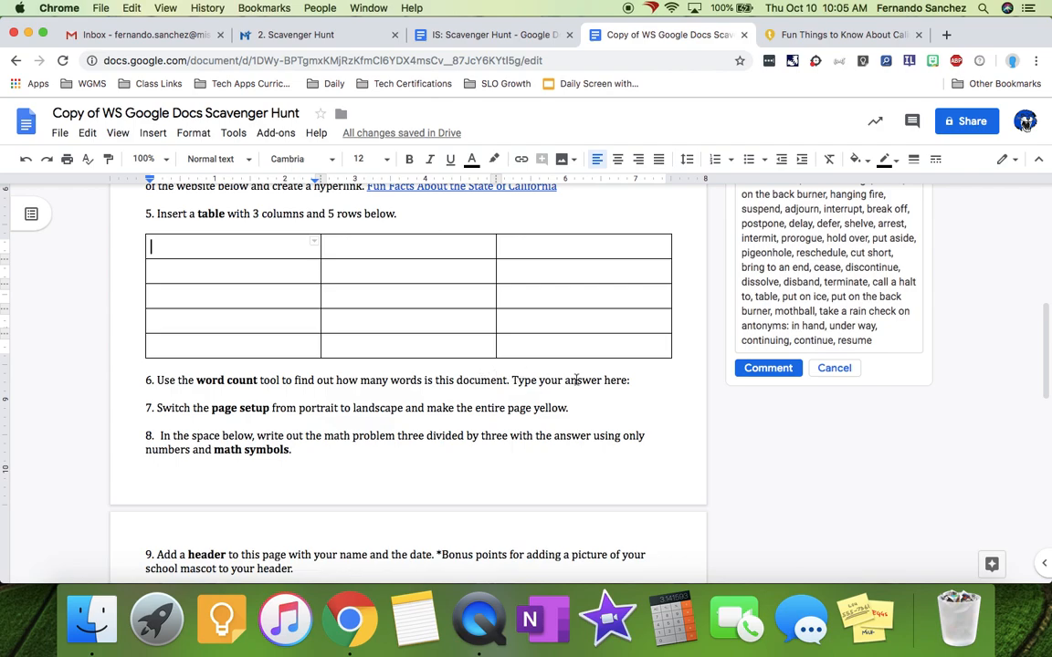
- Copy the 285 word total from Word count and paste it after item 6's 'Type your answer here:'
click(647, 381)
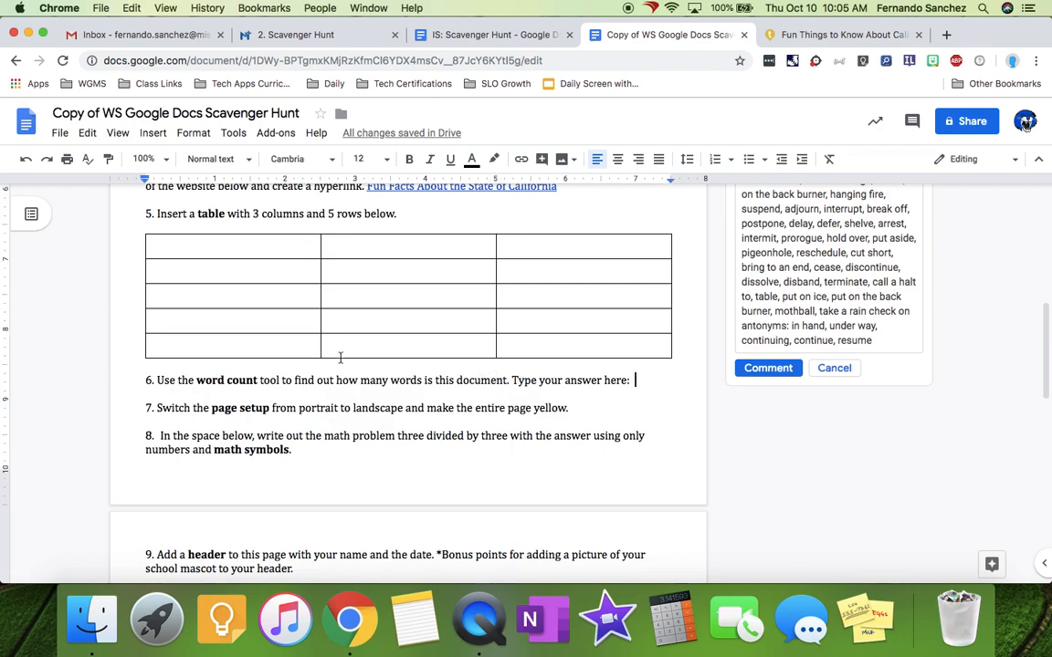
click(315, 380)
click(222, 137)
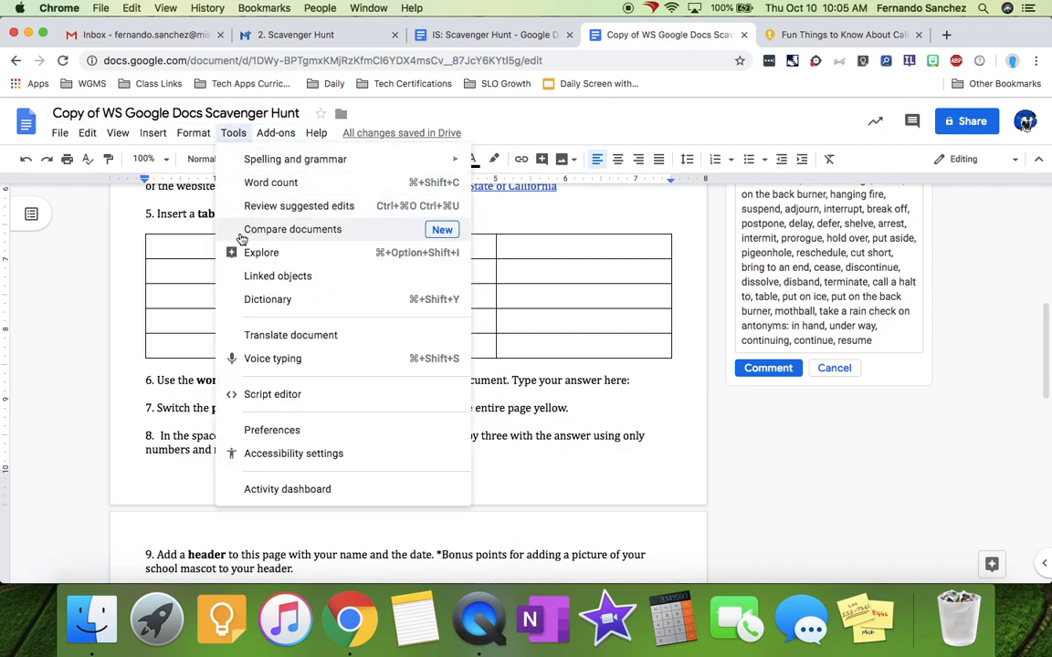
click(279, 184)
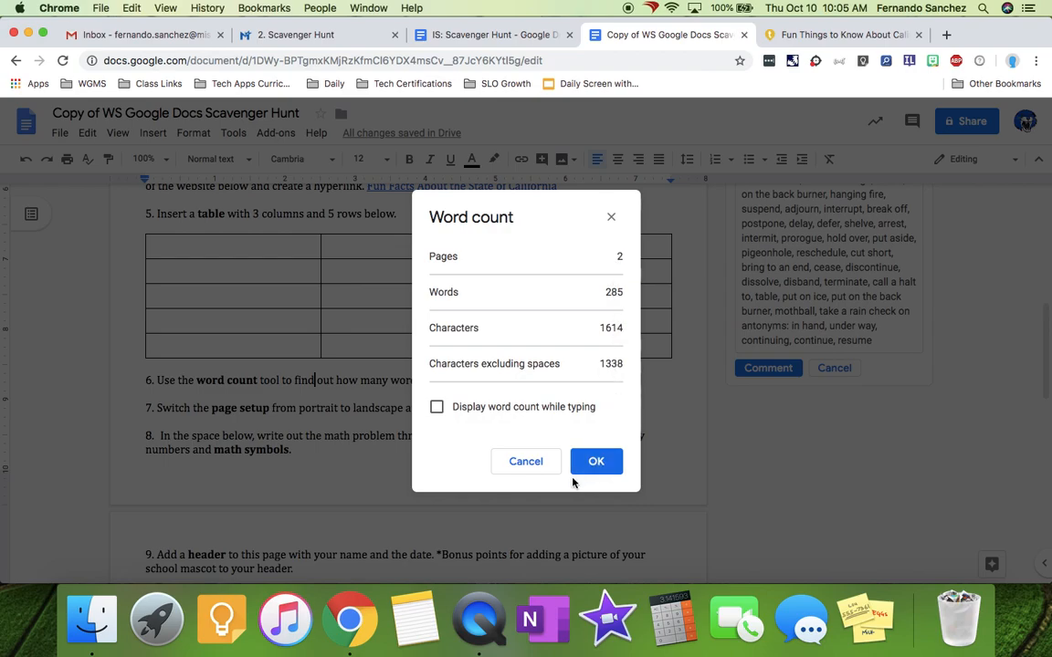
double_click(610, 292)
key(cmd+c)
click(589, 461)
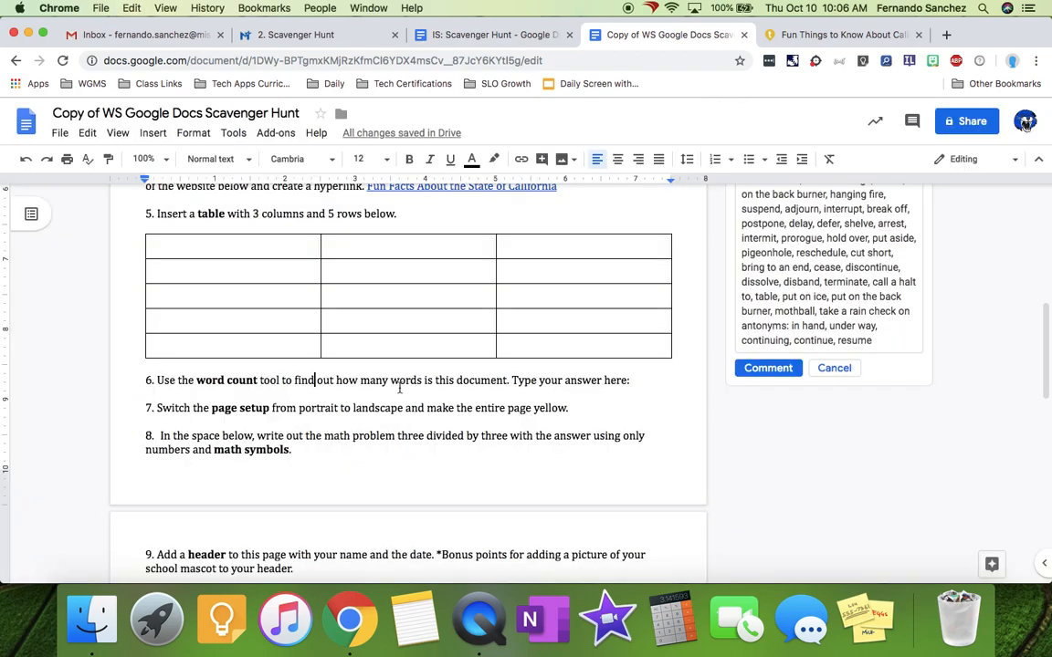
click(661, 377)
key(cmd+v)
click(592, 404)
- Use Page setup, found through a 'page setup' help search, to make pages landscape and yellow
drag(212, 409, 270, 412)
click(305, 407)
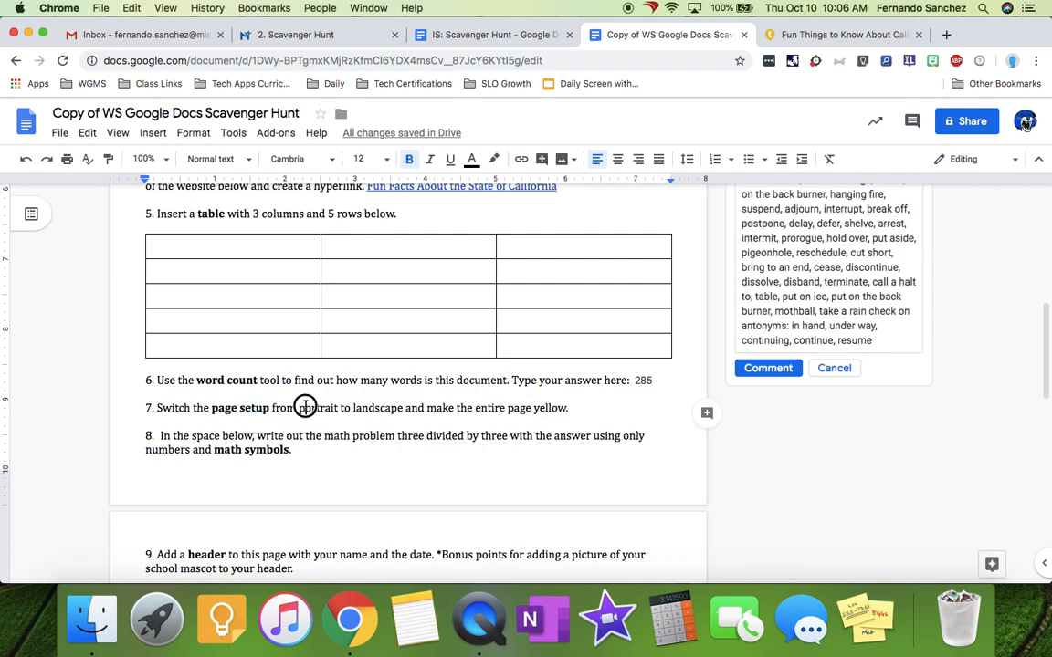
click(60, 133)
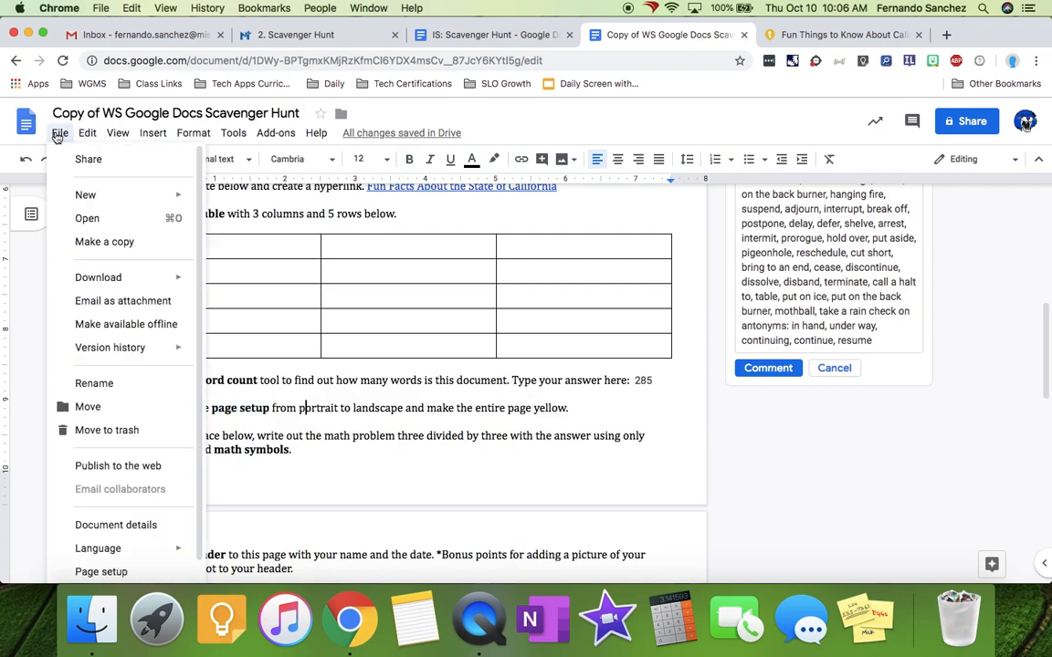
scroll(124, 408, down, 1)
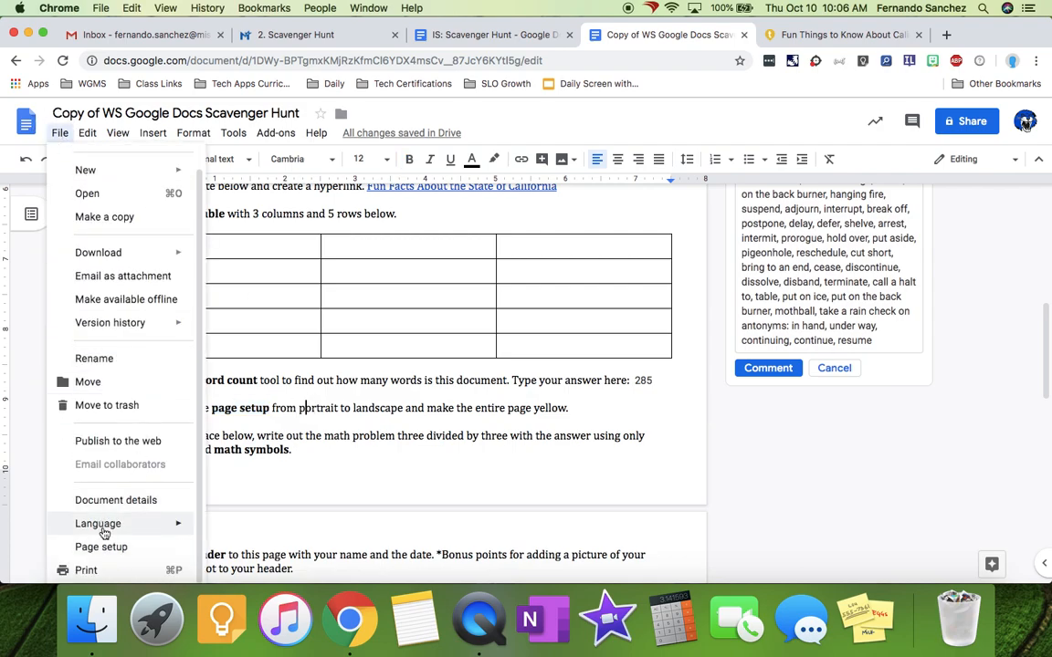
click(546, 119)
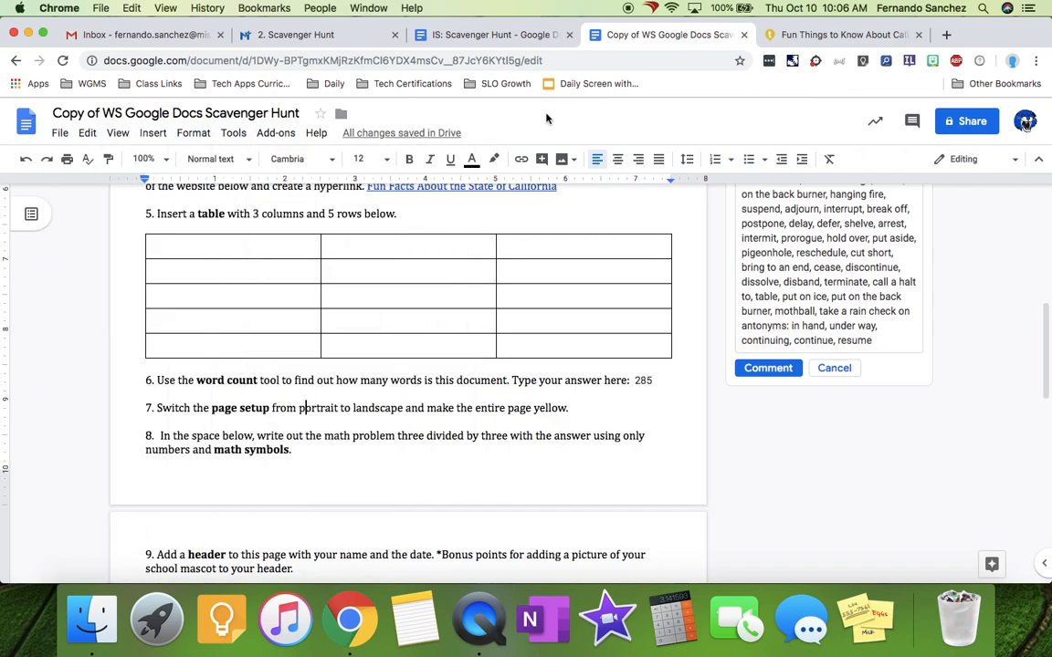
click(317, 134)
click(349, 162)
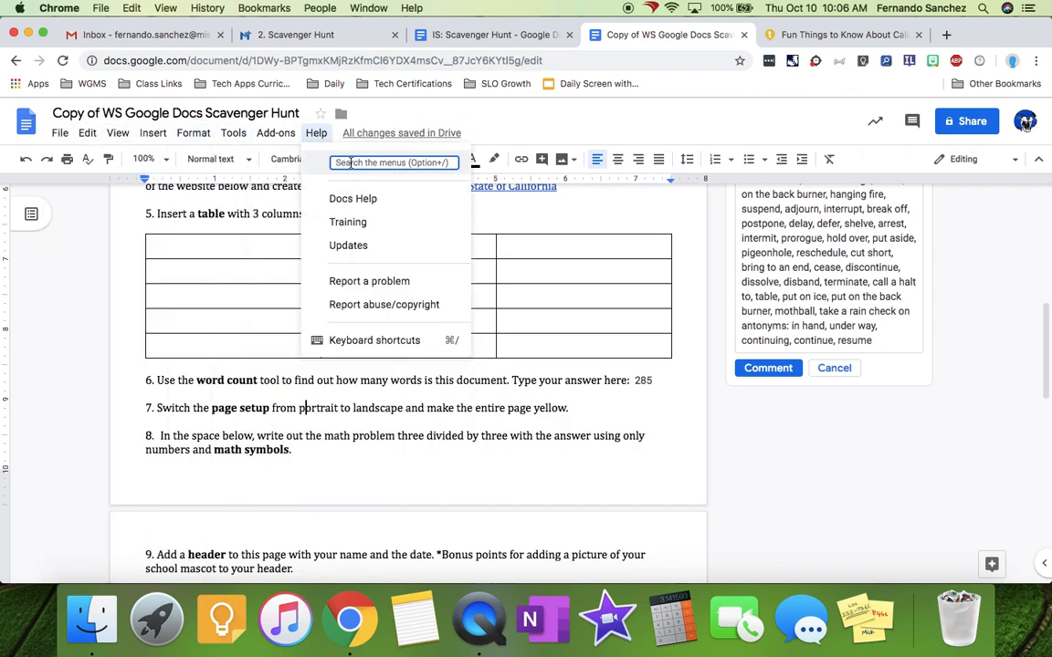
text(page setup)
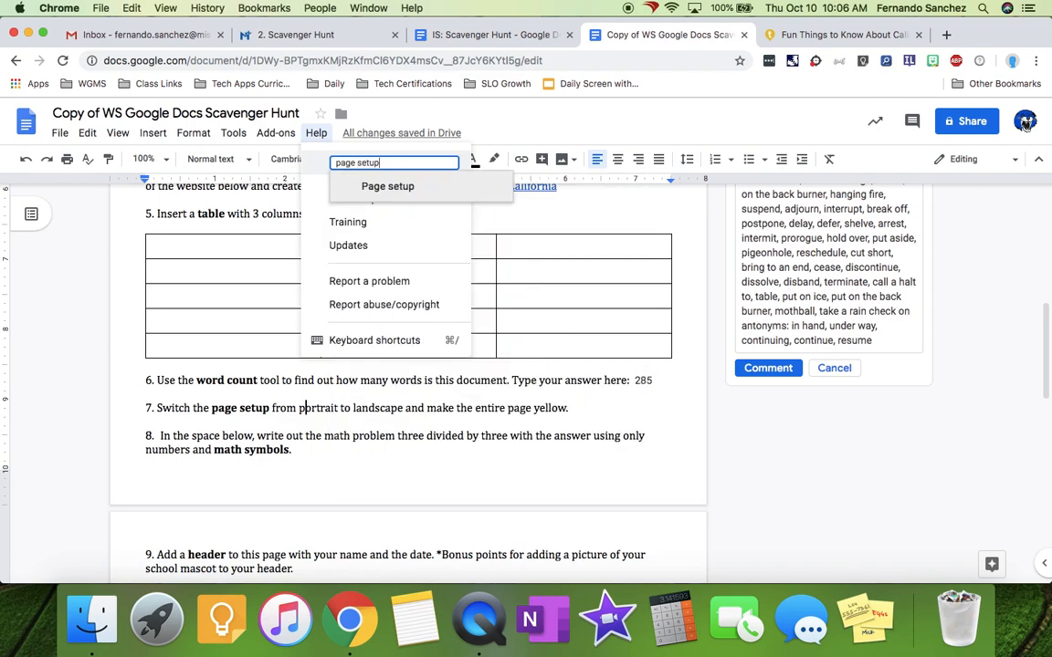
click(395, 190)
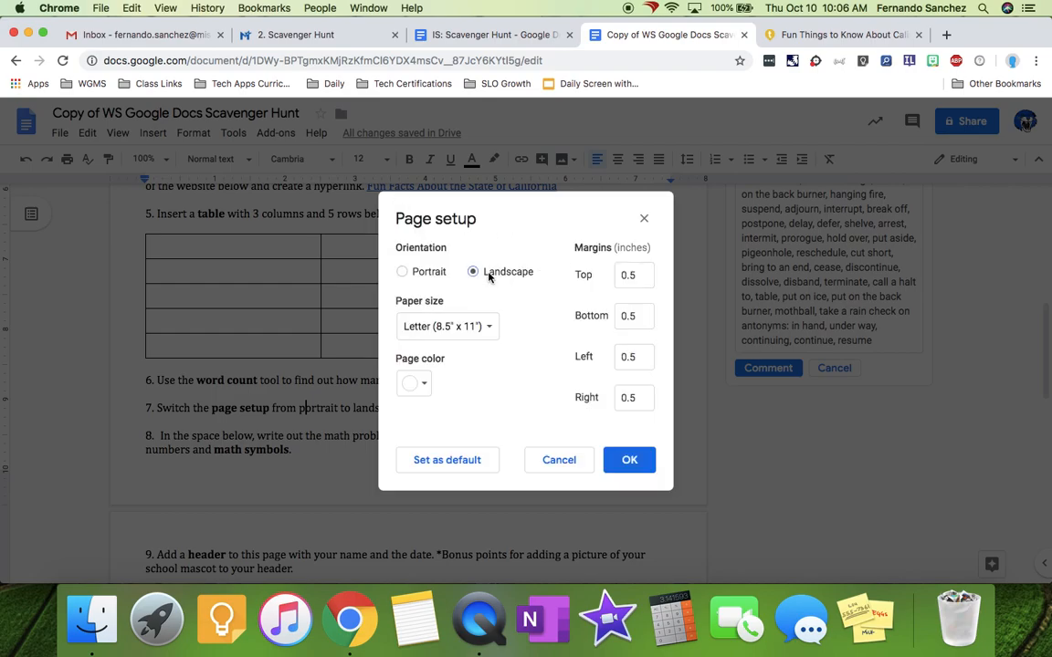
click(422, 385)
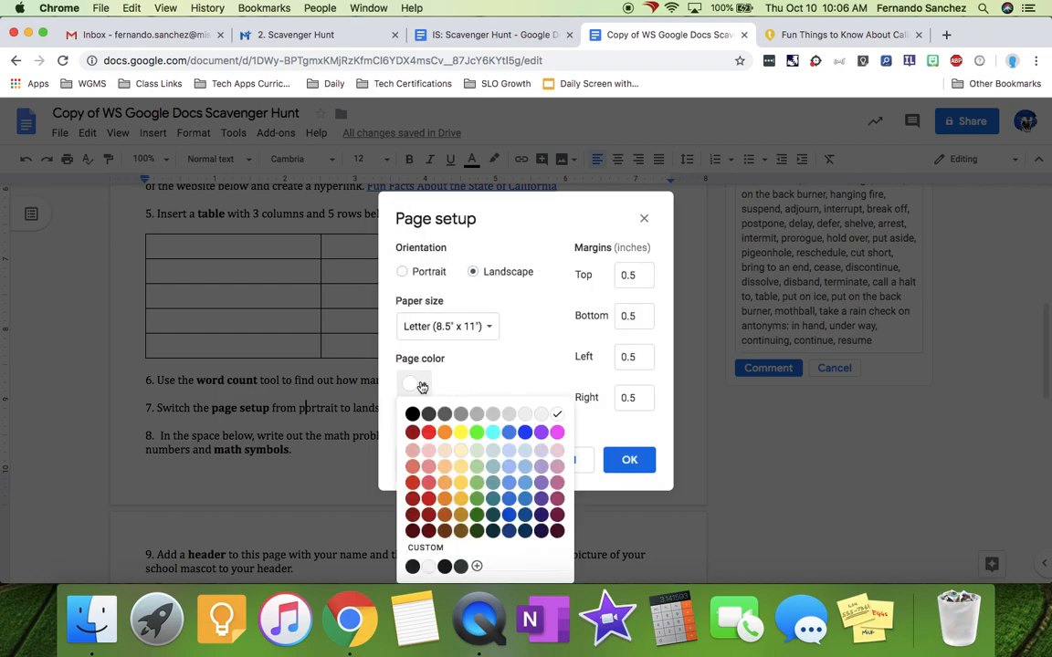
click(460, 432)
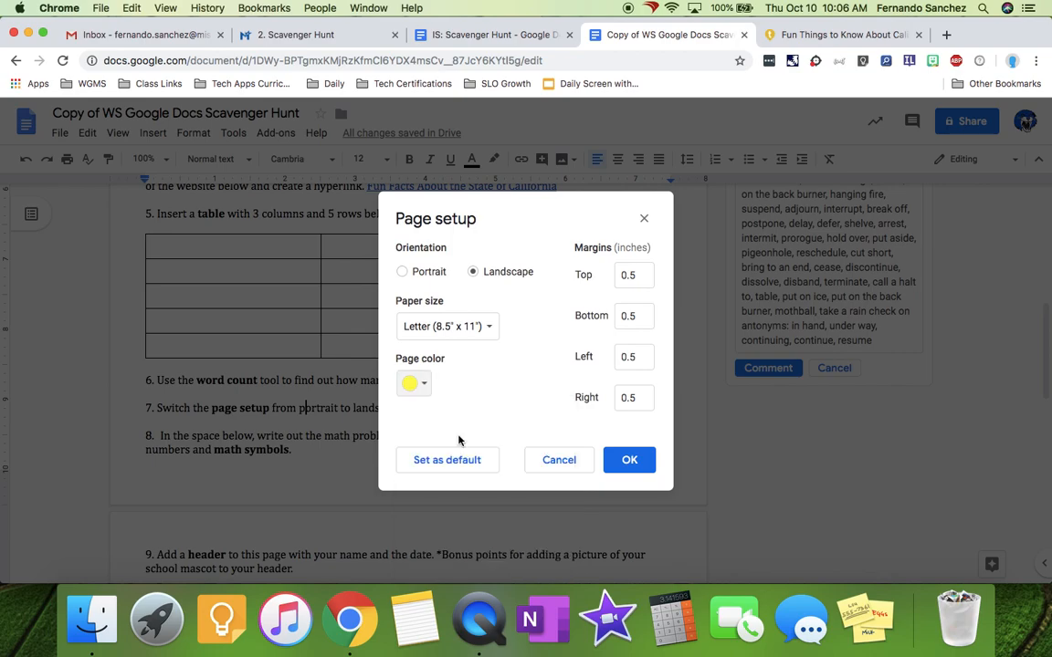
click(629, 462)
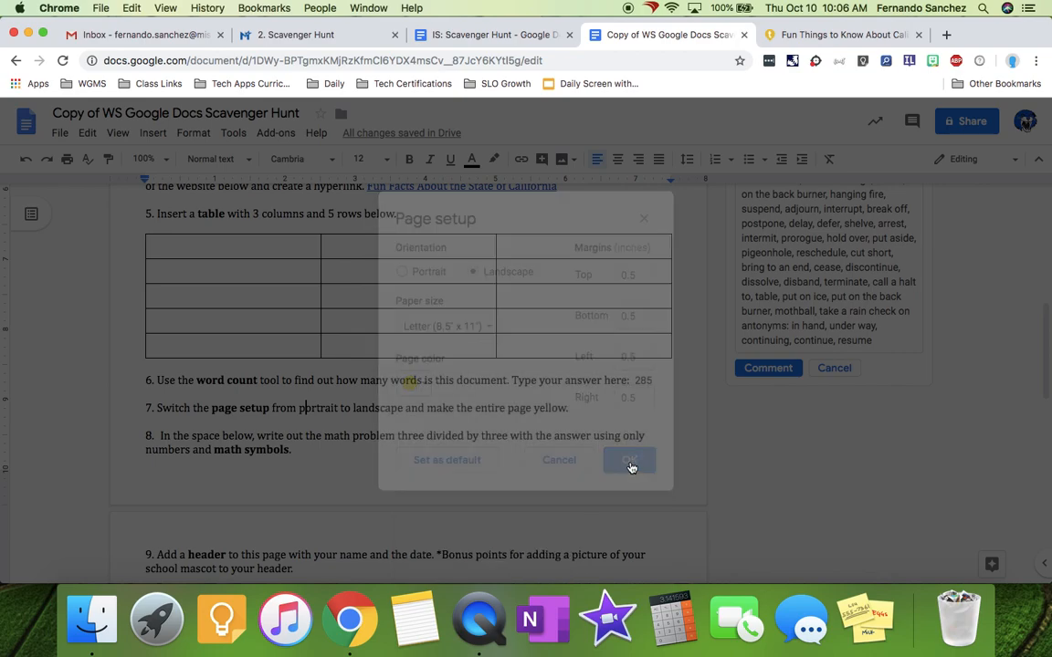
scroll(374, 376, down, 2)
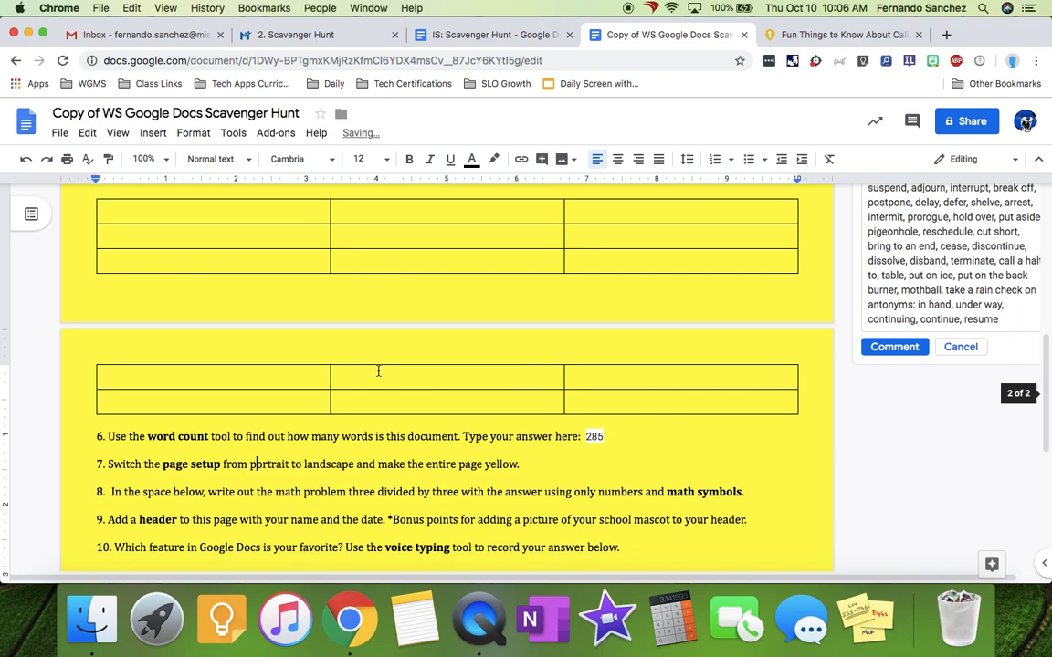
- Remove the stray space after question 8, add an empty line, and insert an equation there
scroll(378, 372, down, 5)
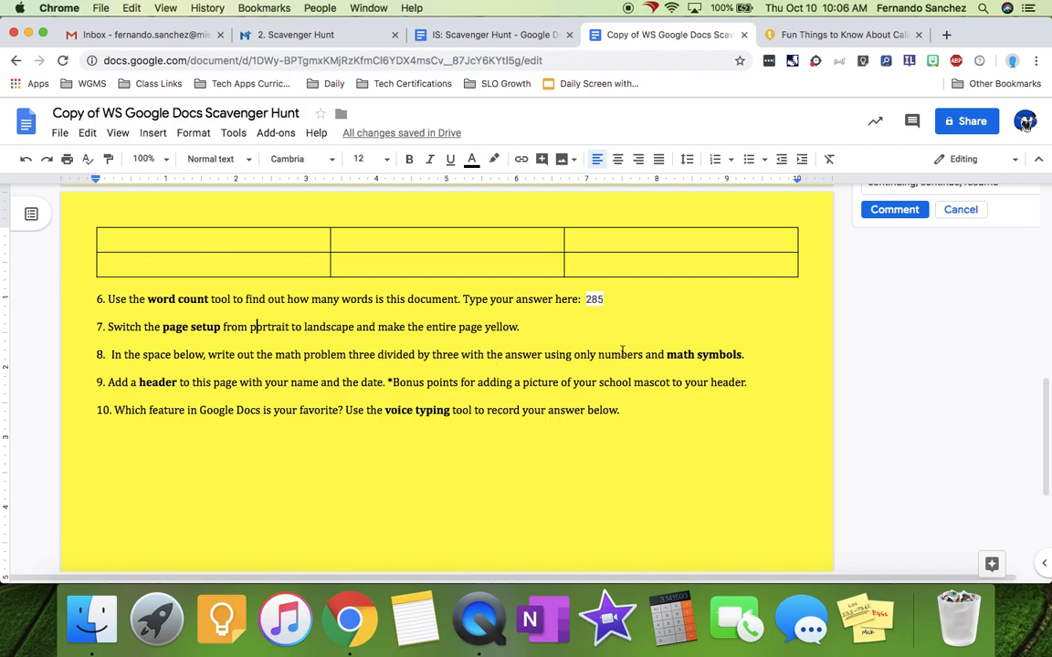
click(757, 353)
key(BackSpace)
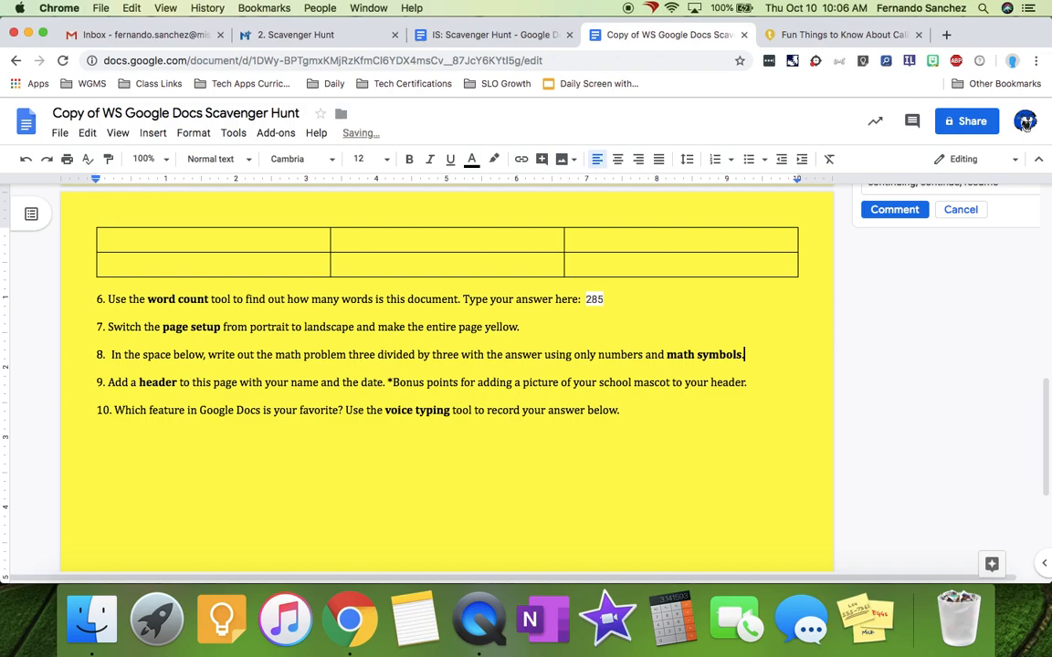
key(Return)
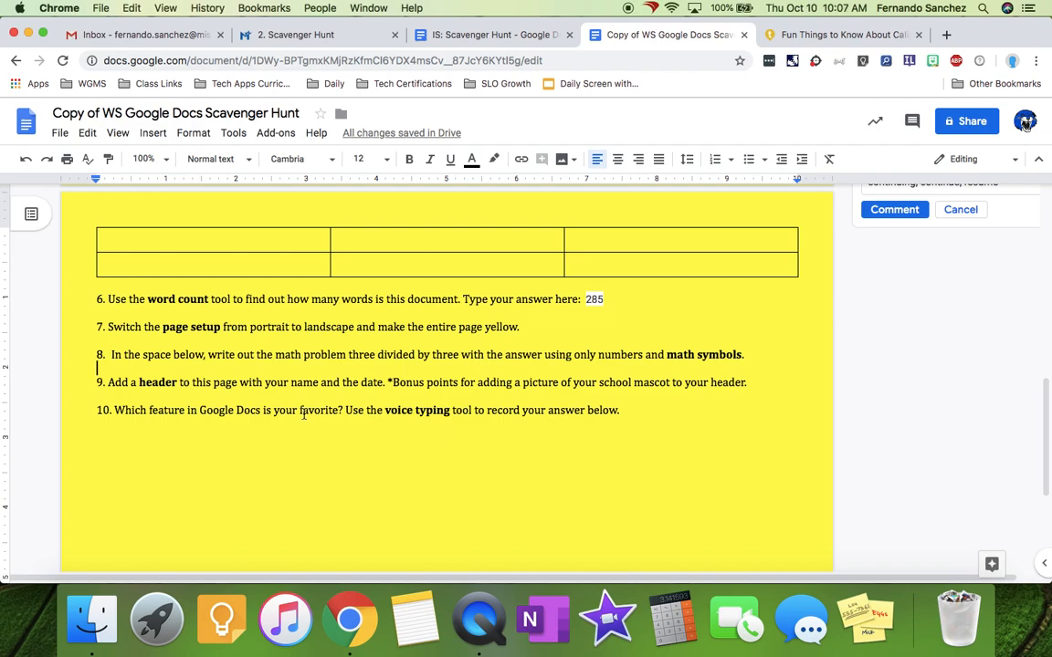
click(155, 134)
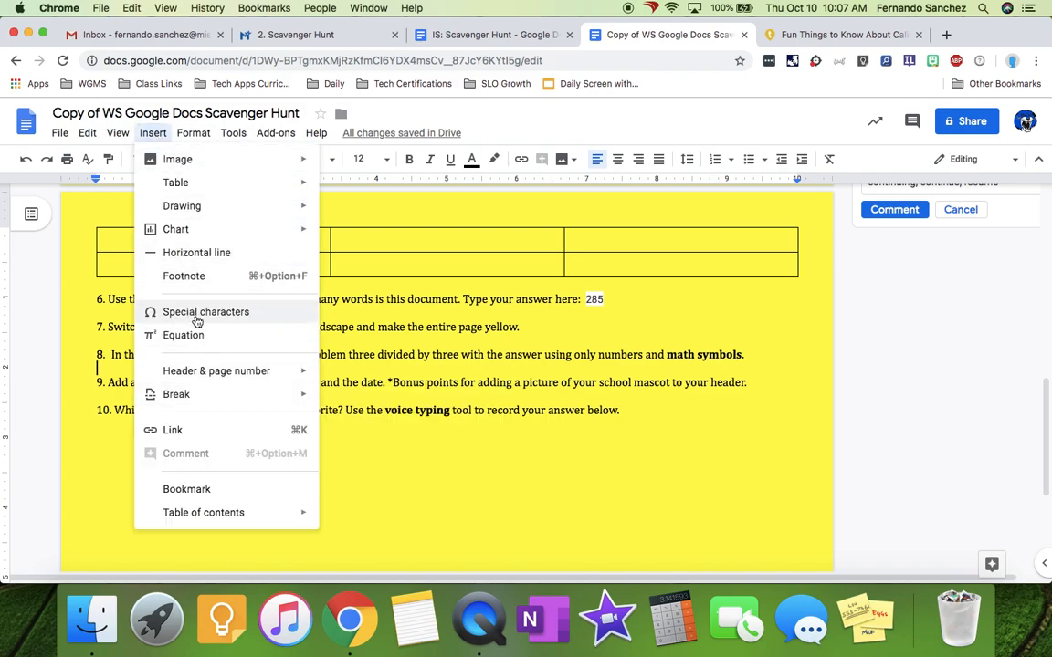
click(188, 336)
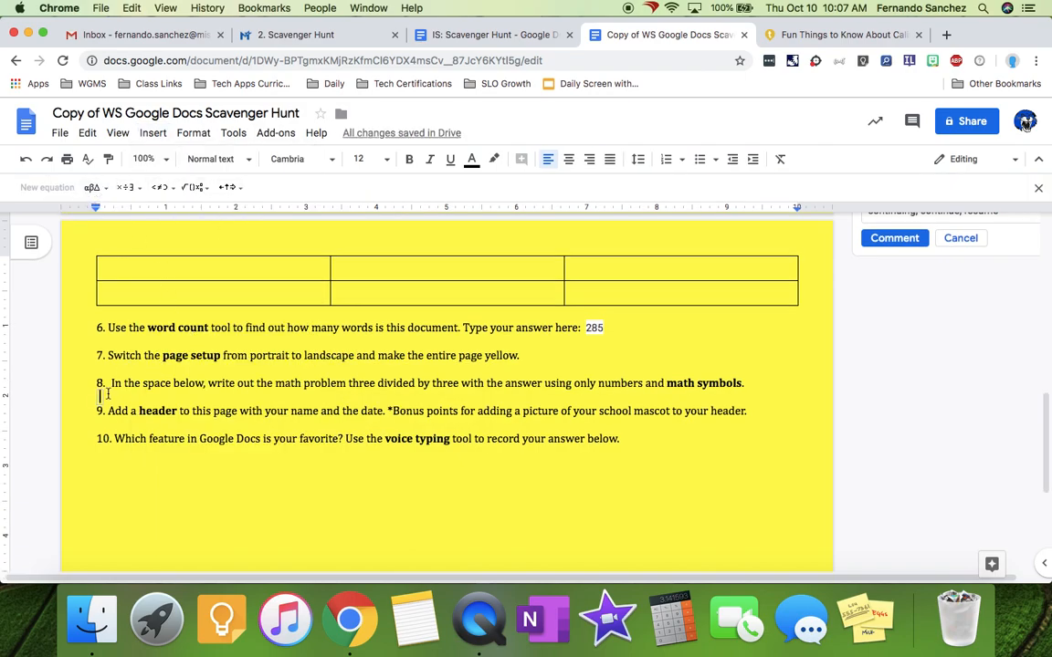
- Enter 3 ÷ 3 = 1, taking the ÷ sign from the math operations symbols
text(3)
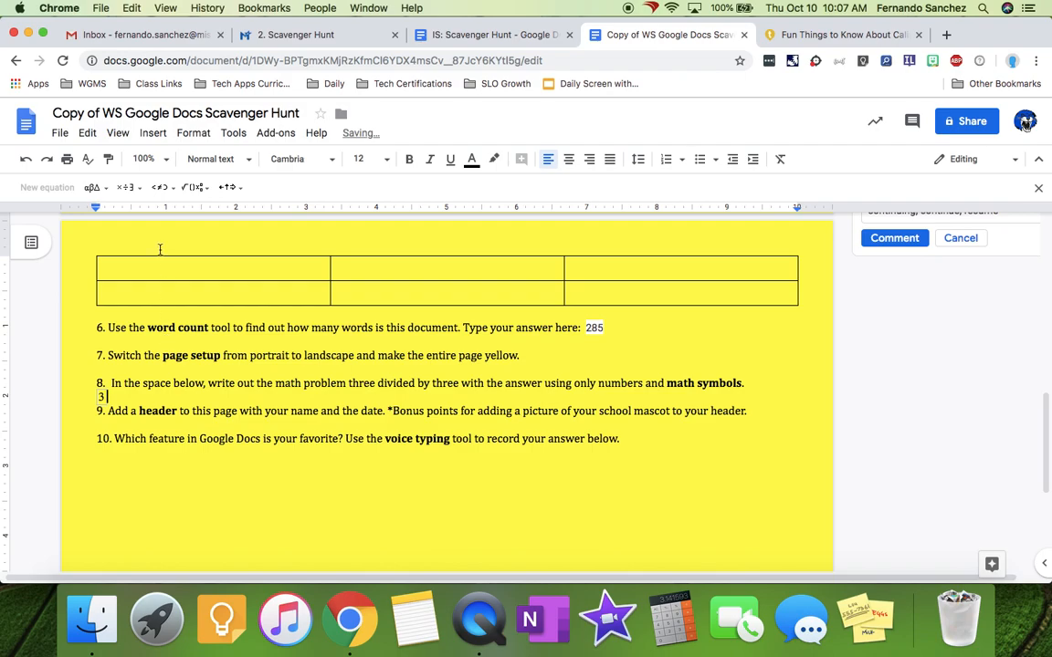
click(126, 187)
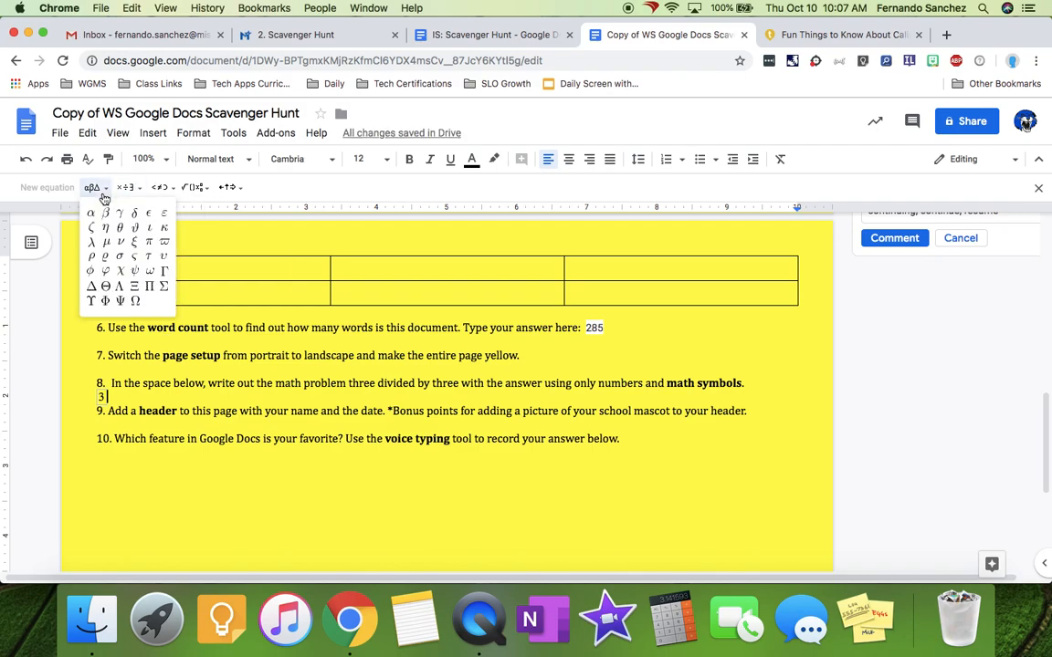
click(139, 213)
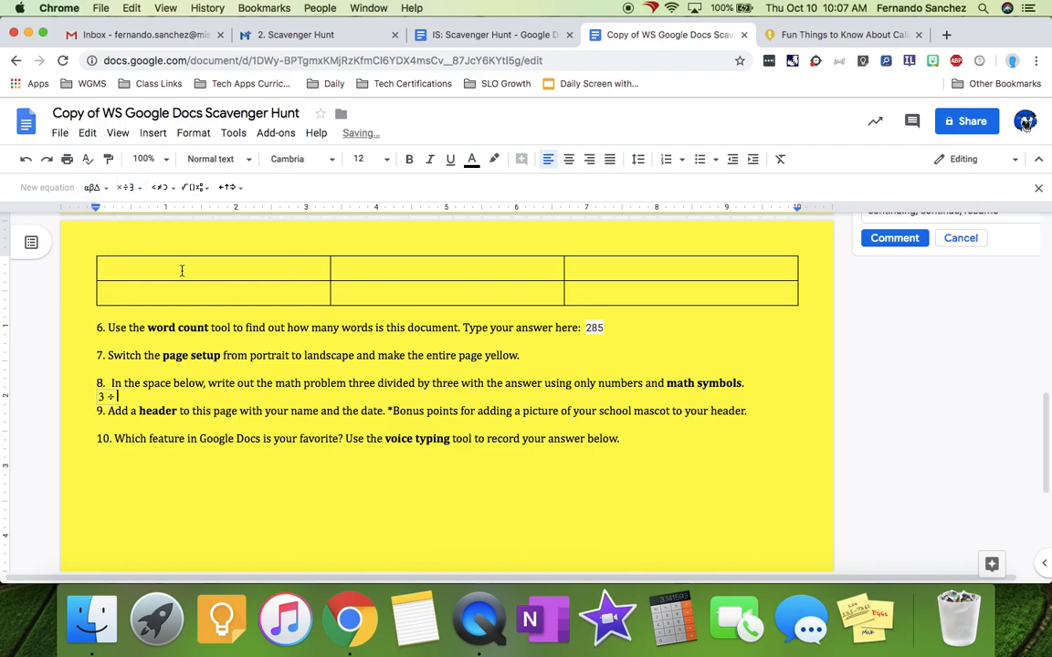
text(3 )
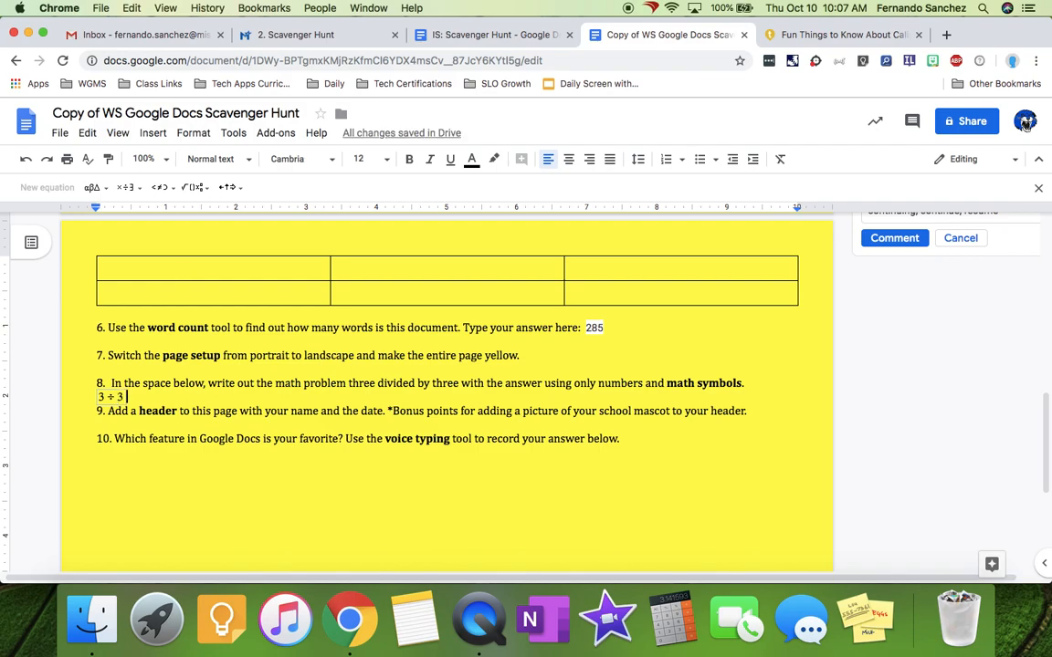
text(=)
text(1)
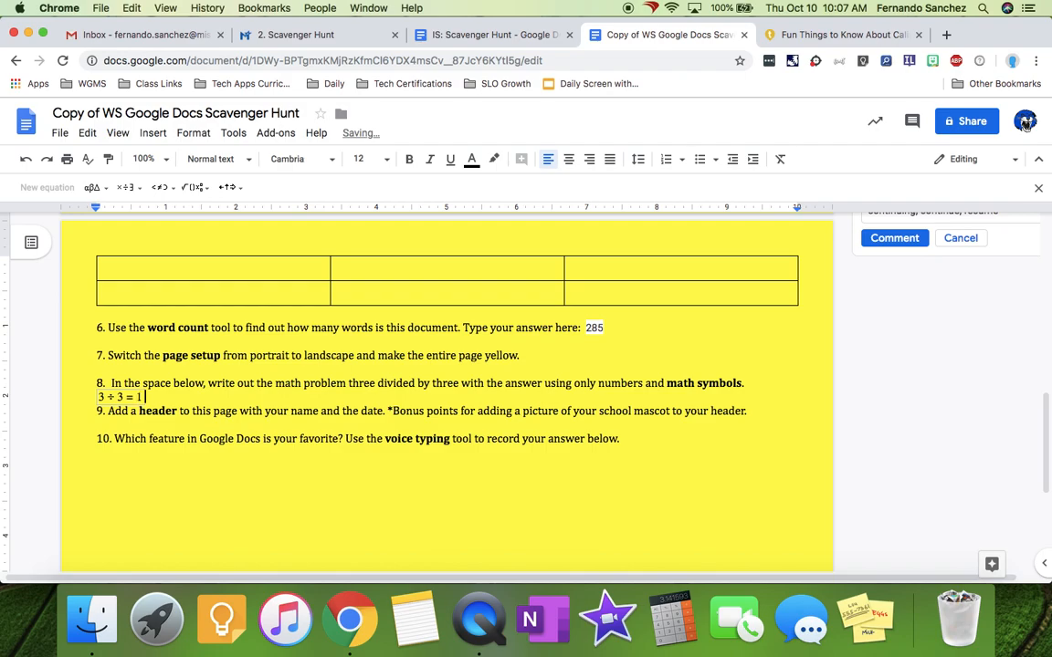
click(151, 133)
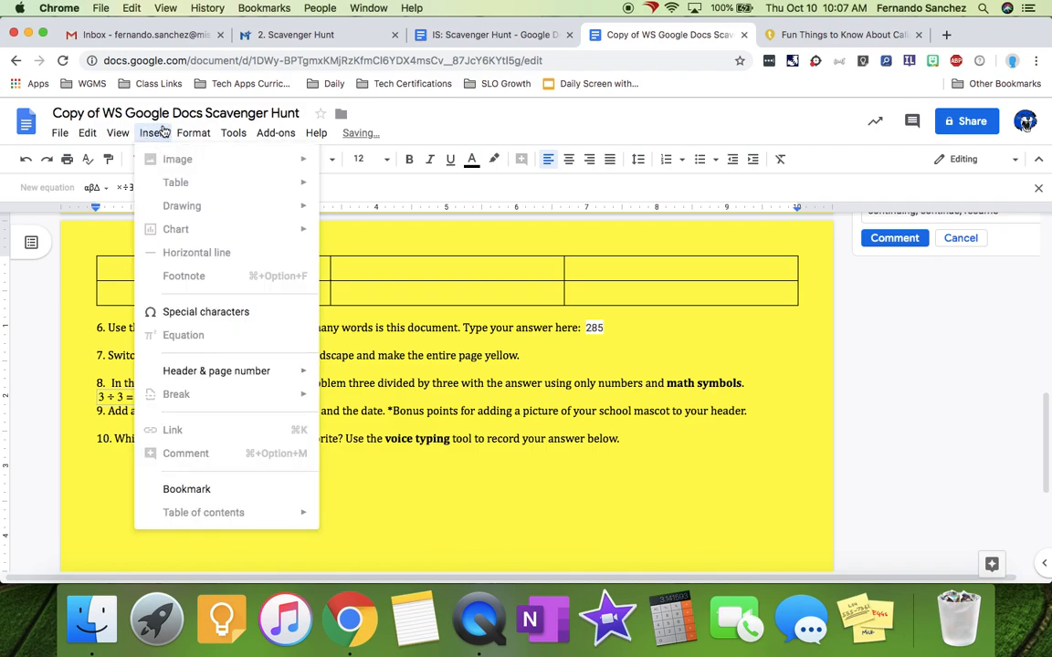
click(553, 367)
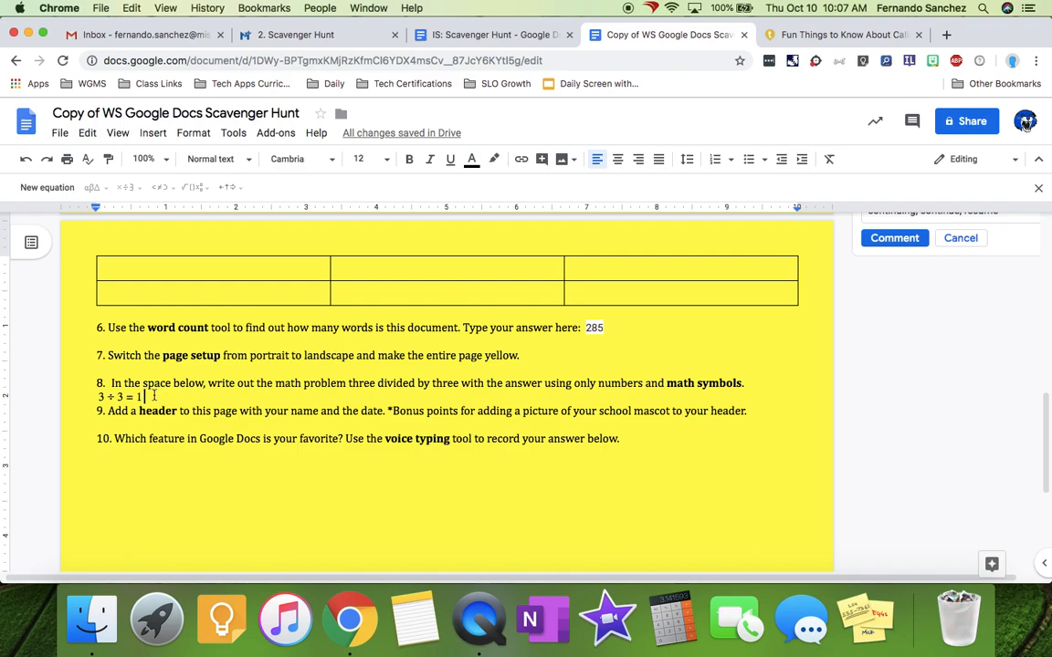
click(153, 402)
scroll(171, 411, up, 1)
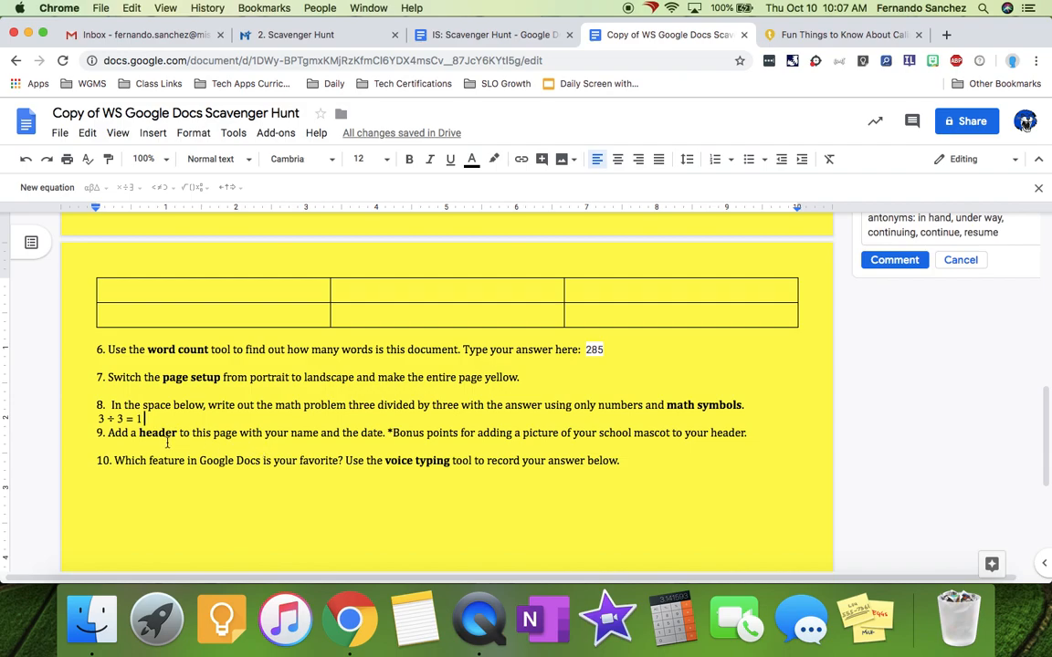
- Insert a page header with the student's name and the date 10/10/2019, then a new line
click(146, 135)
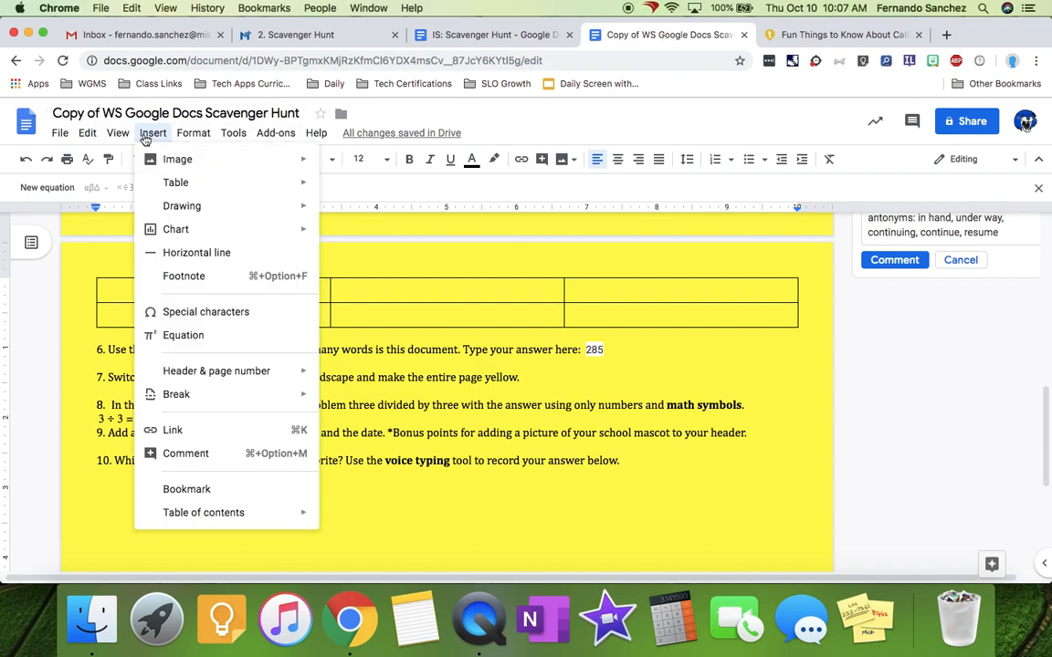
mouse_move(197, 375)
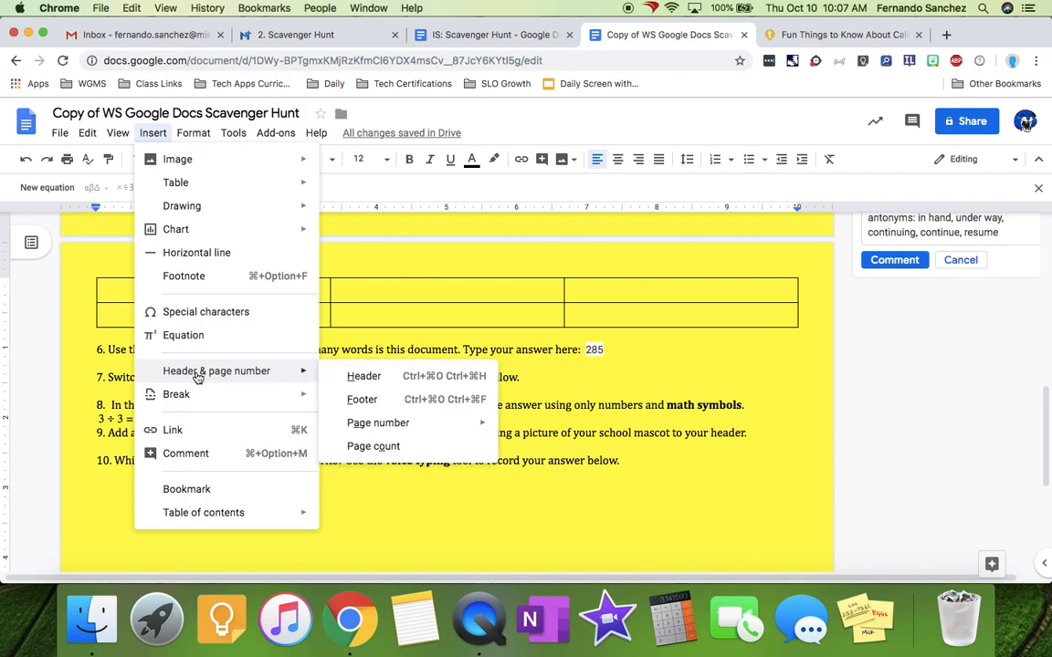
click(374, 376)
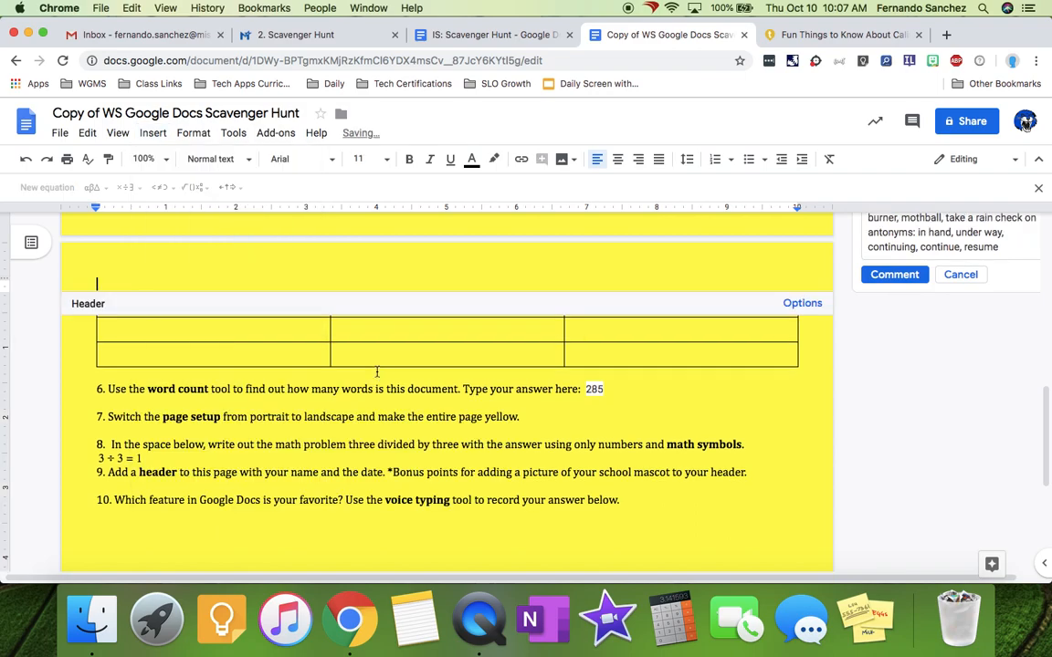
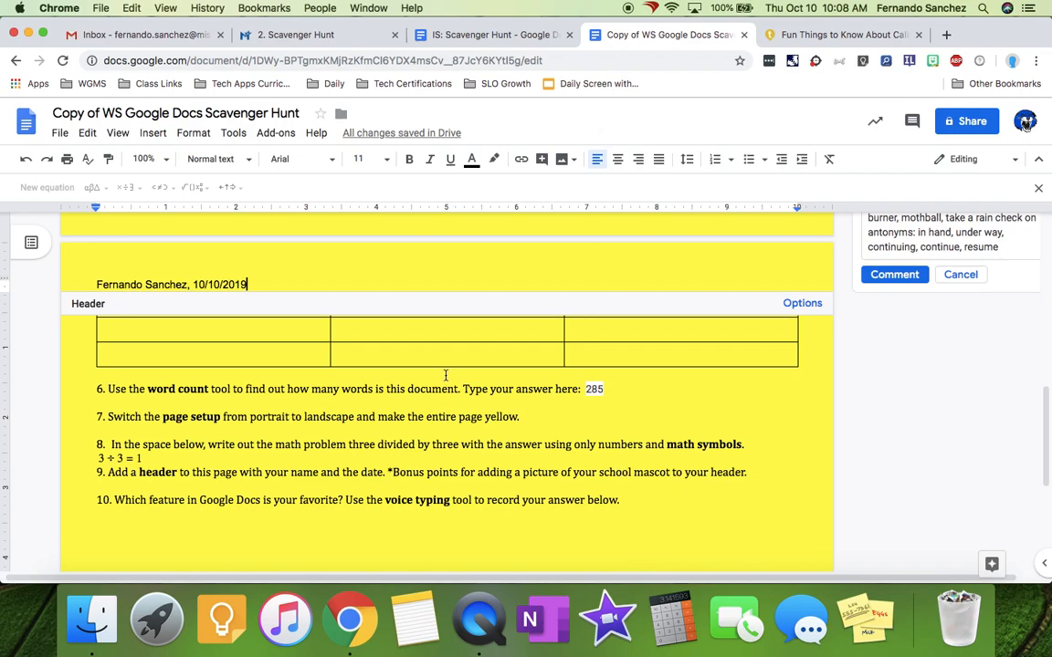
key(Return)
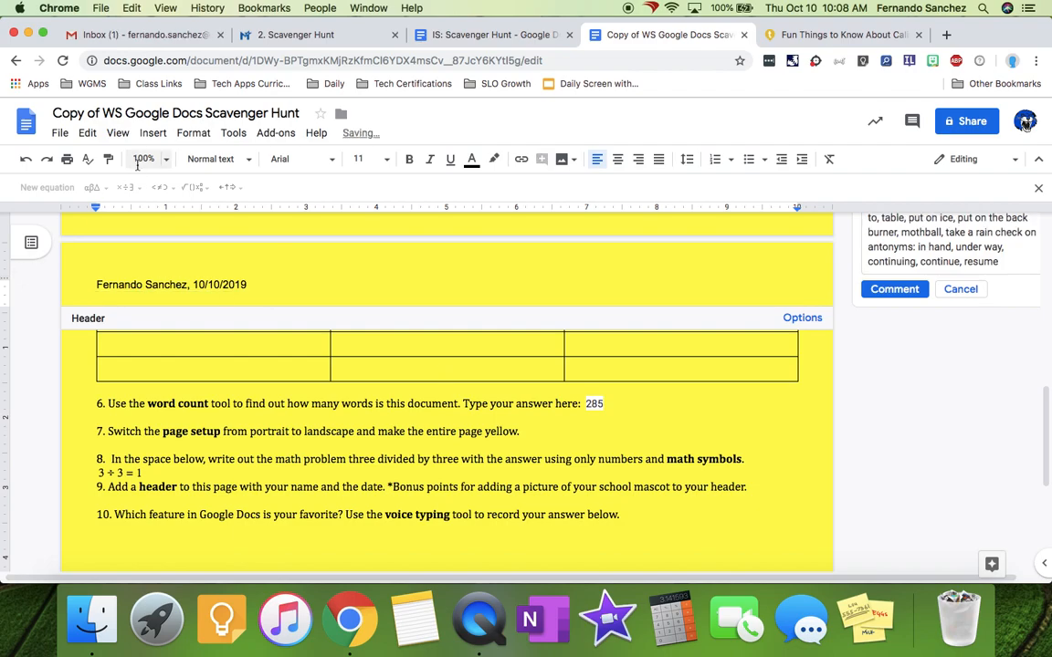
- Search web images for the mascot, trying 'wgms wildcat' before settling on 'wildcat'
click(151, 134)
mouse_move(169, 159)
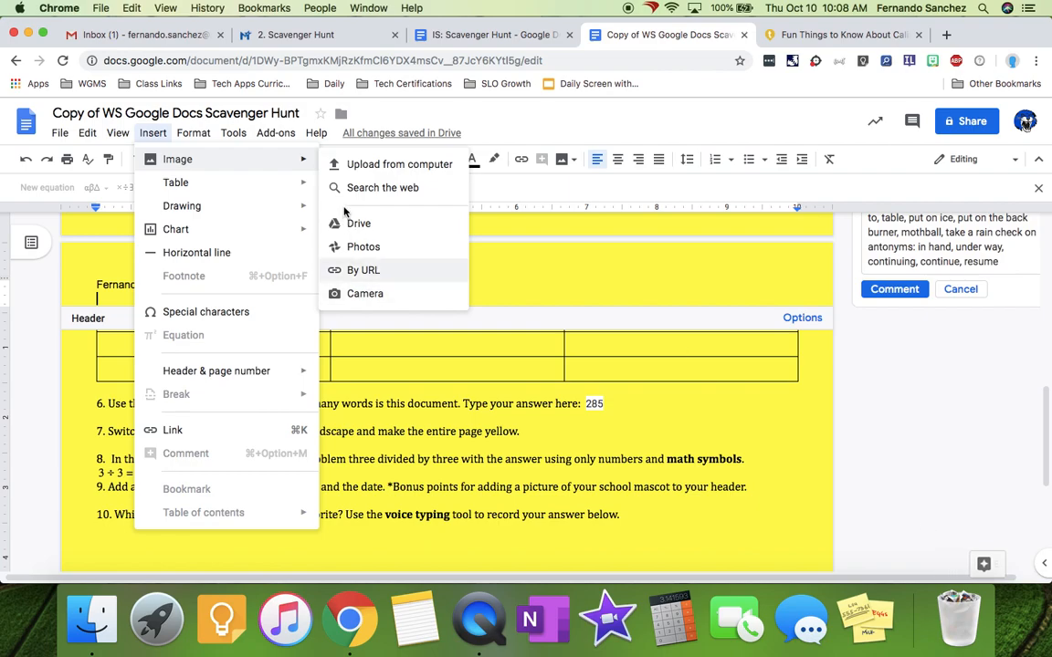
click(369, 188)
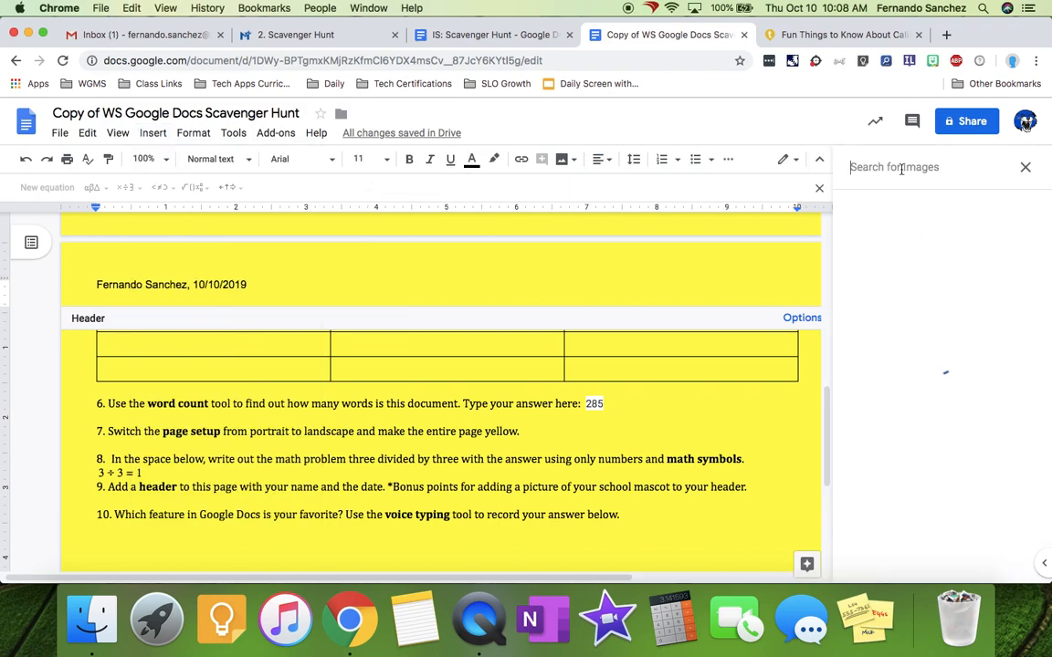
text(wildcat)
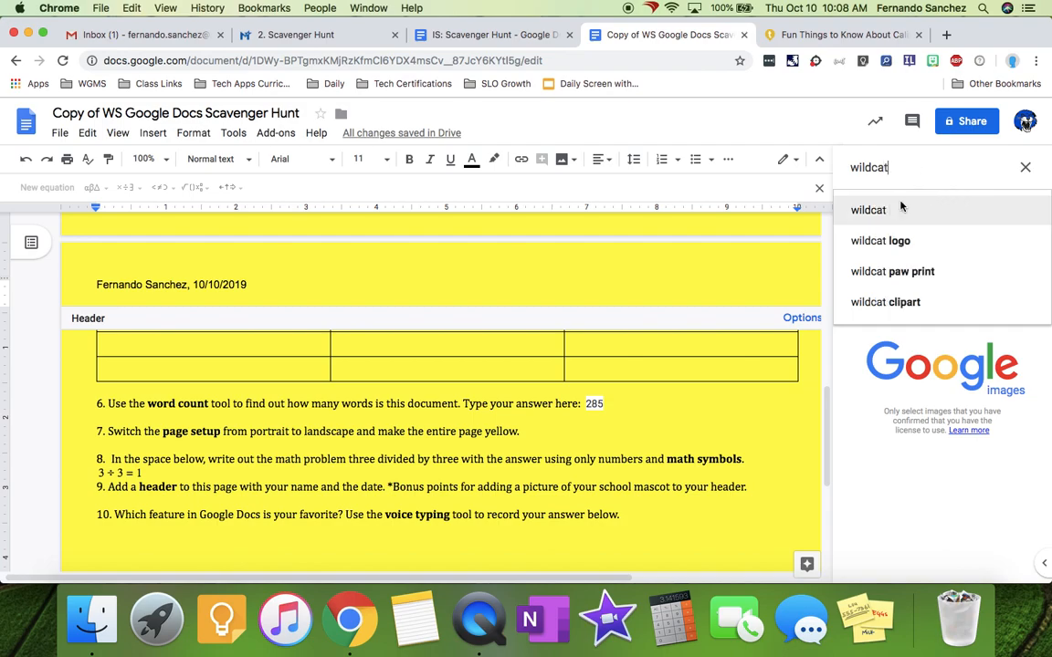
click(872, 211)
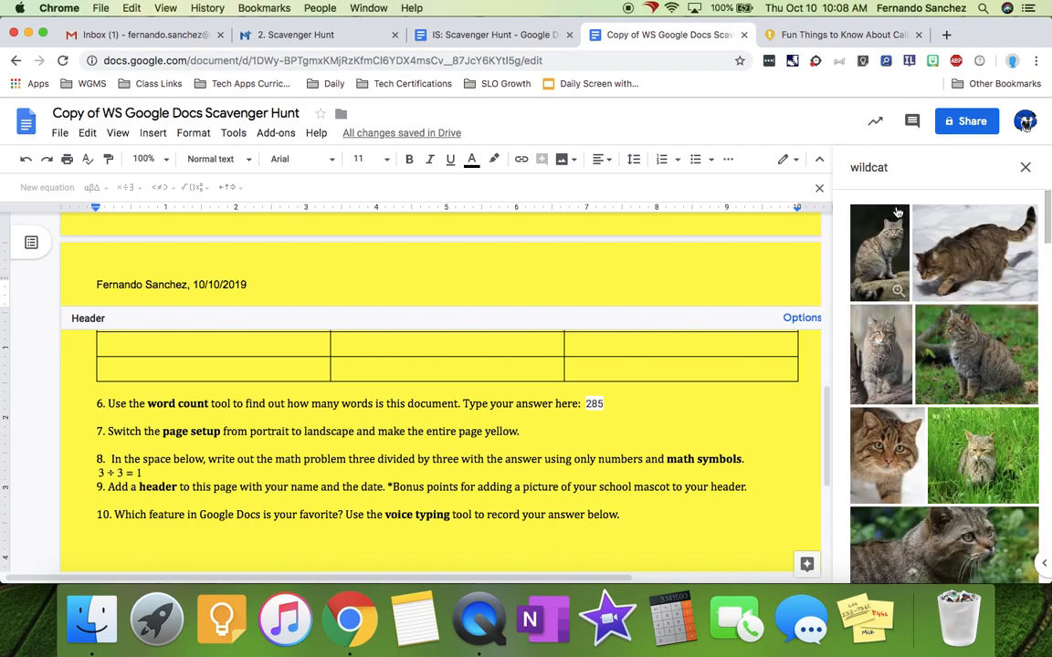
scroll(981, 461, down, 5)
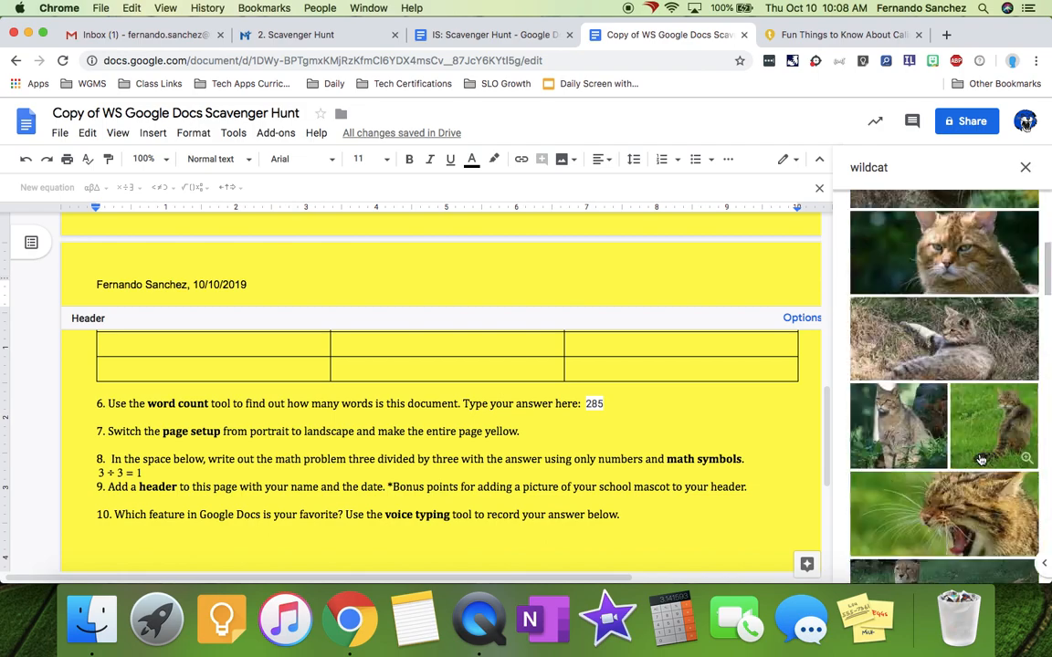
scroll(981, 461, up, 5)
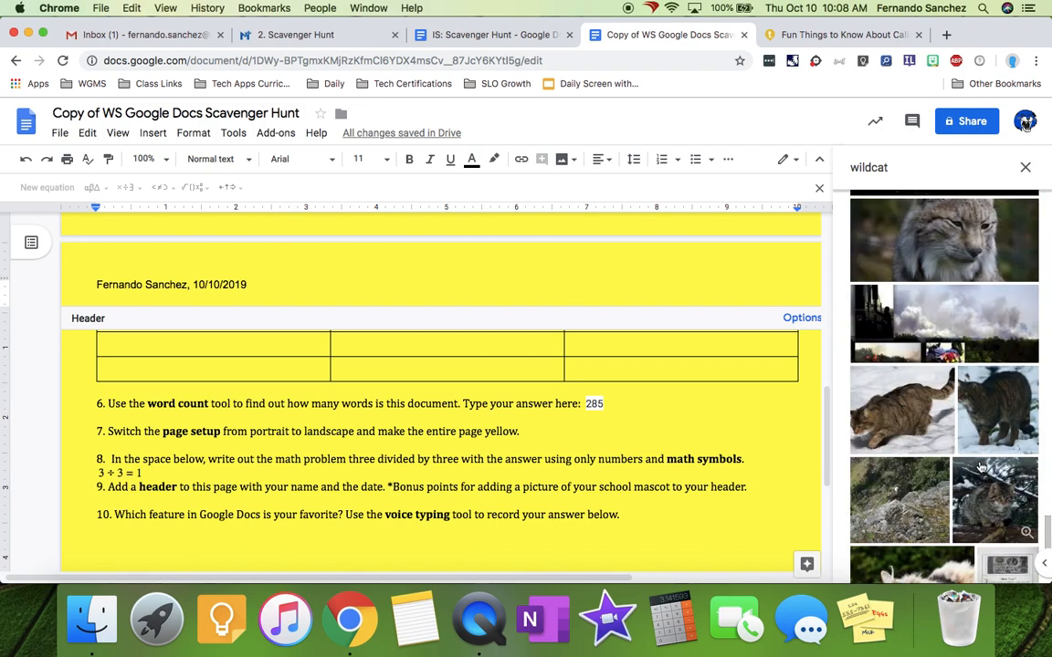
click(899, 168)
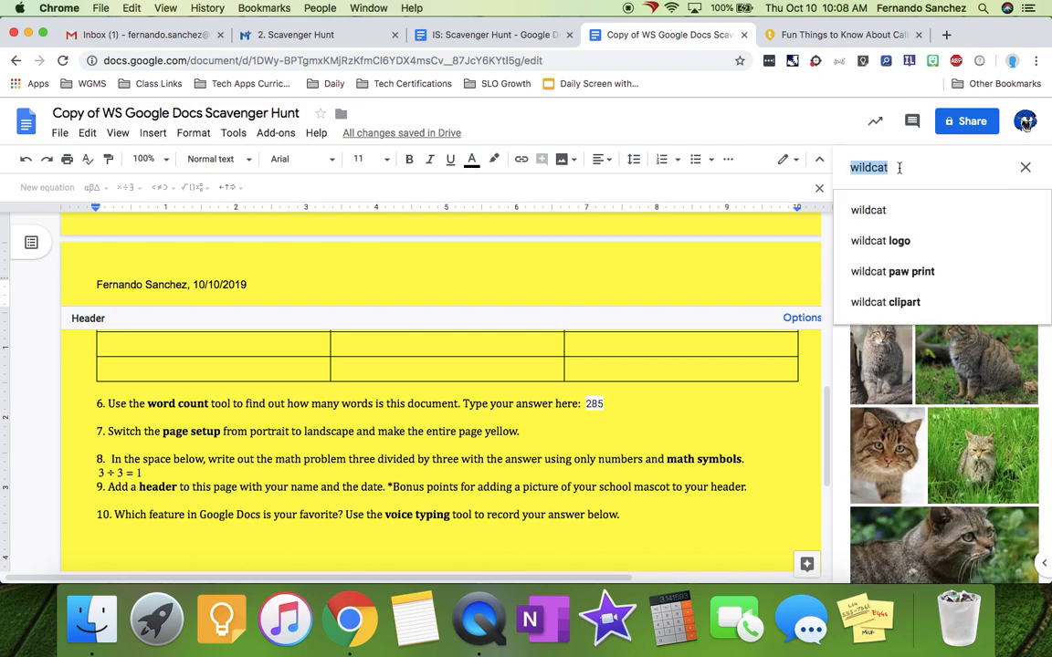
text(wgms wild)
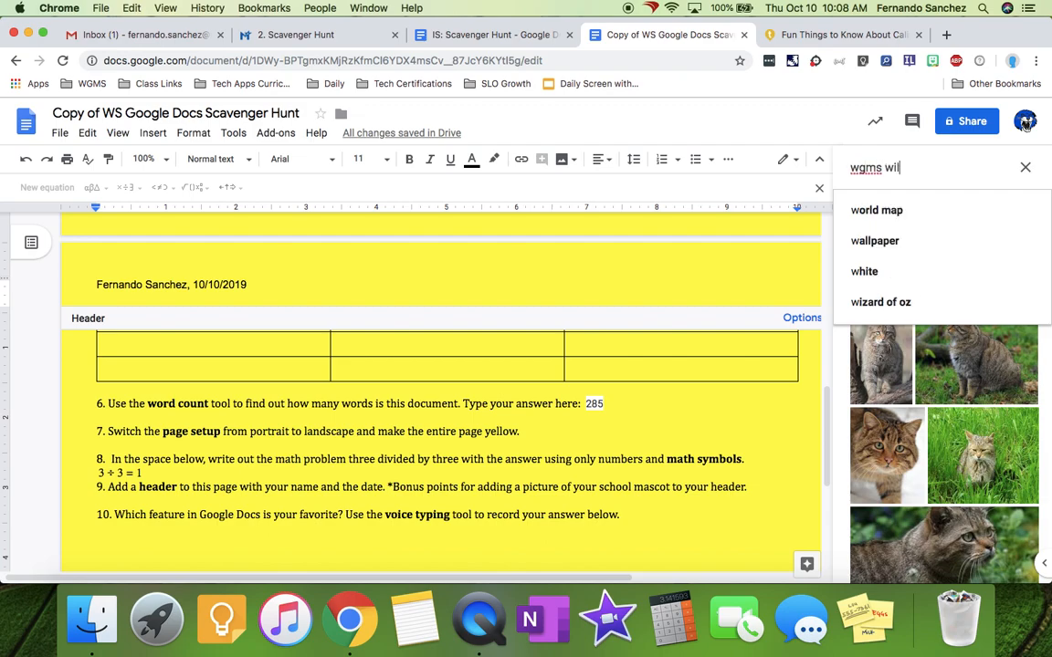
key(Return)
text(cat)
key(Return)
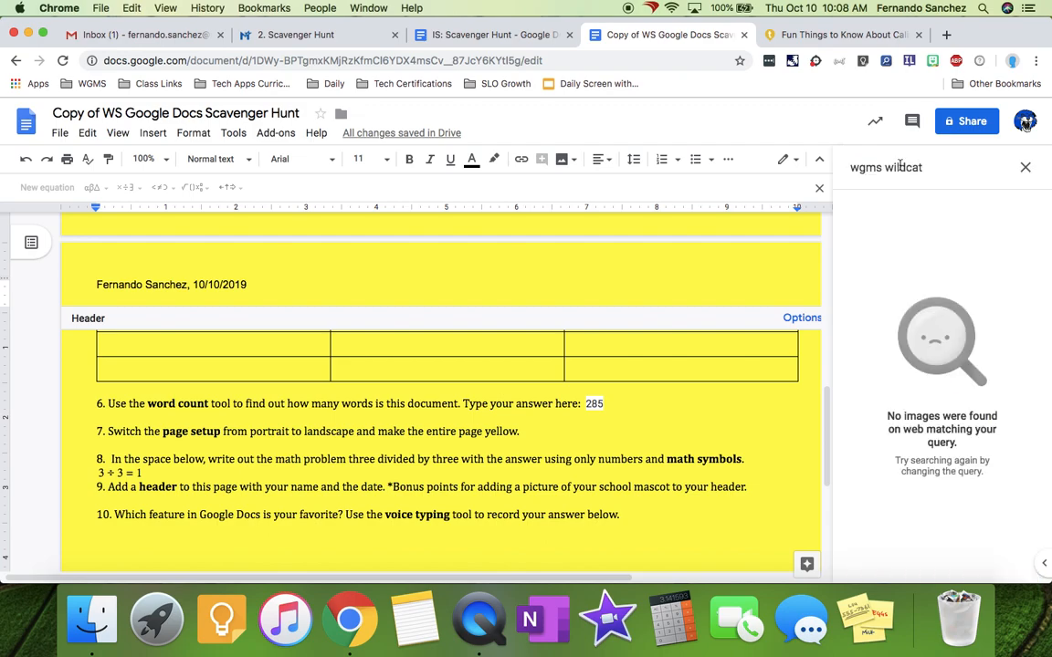
click(960, 167)
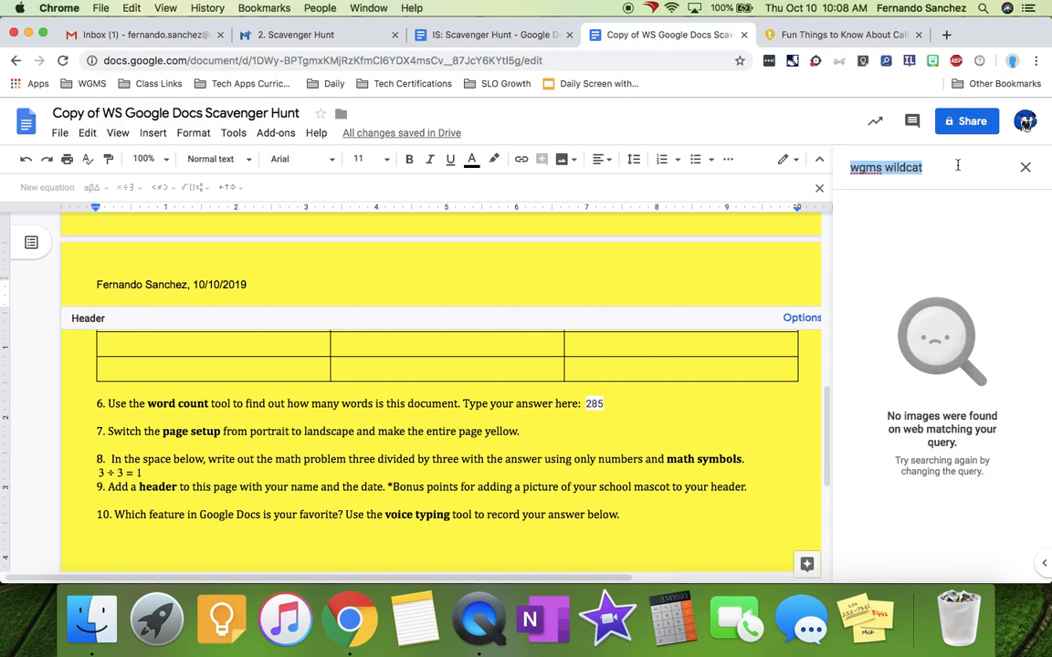
text(wildcat)
key(Return)
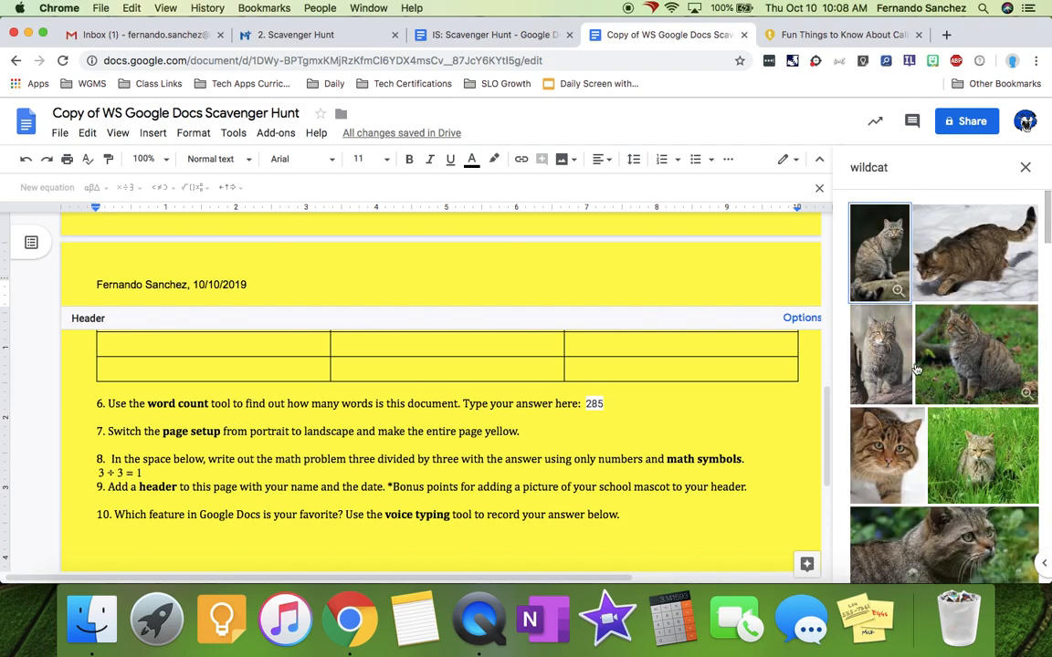
scroll(922, 375, down, 5)
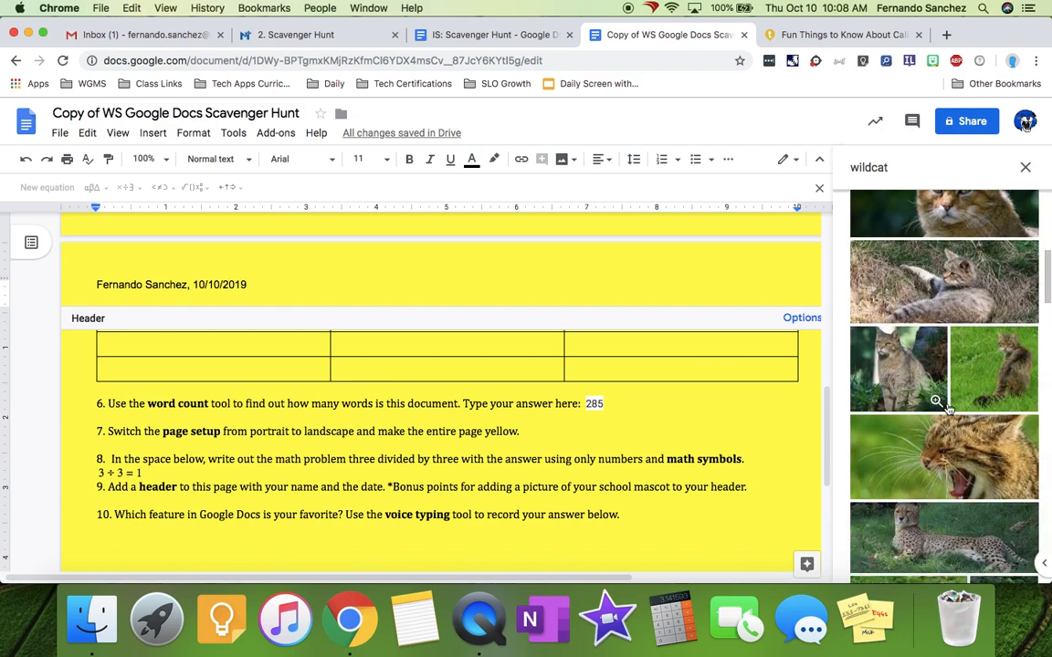
- Drag the yawning wildcat picture into the header and shrink it to a small thumbnail
drag(944, 452, 197, 299)
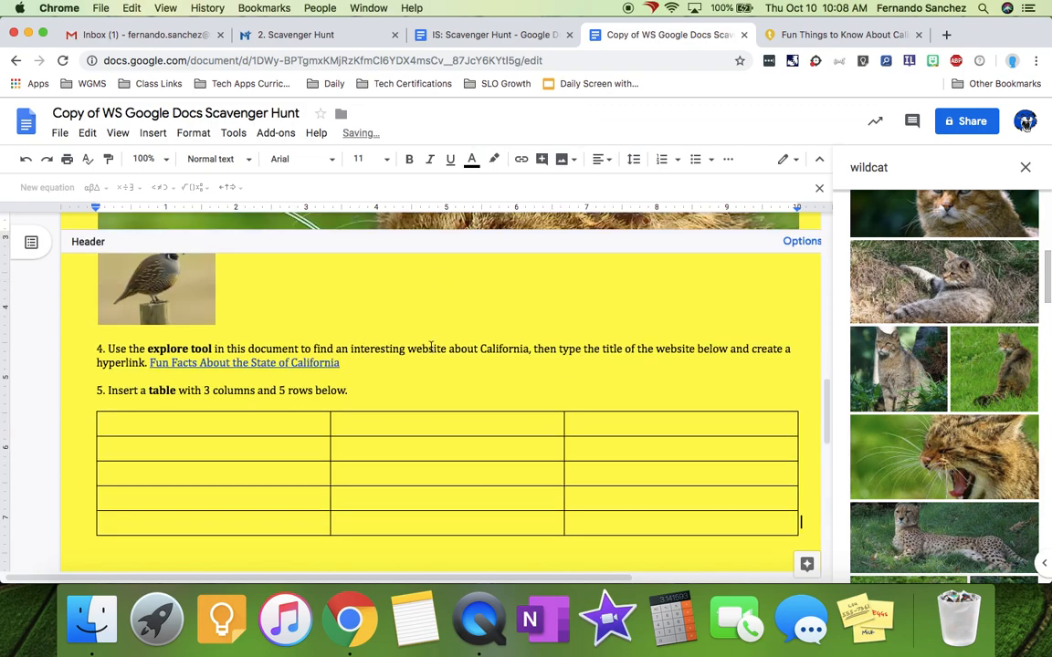
click(446, 399)
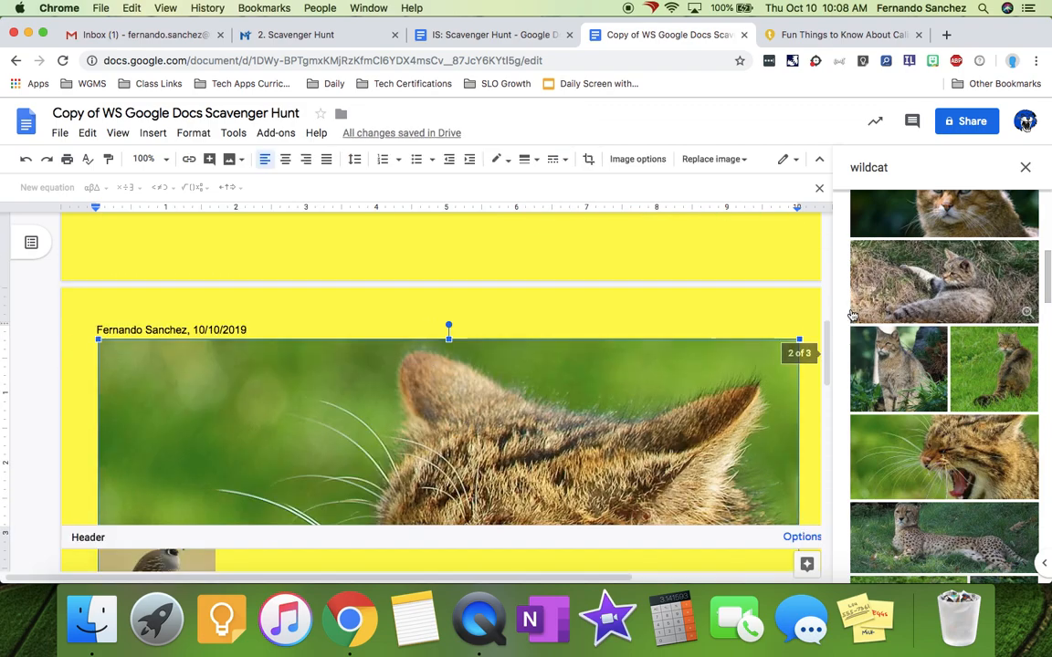
drag(799, 339, 319, 405)
drag(534, 338, 186, 400)
click(288, 330)
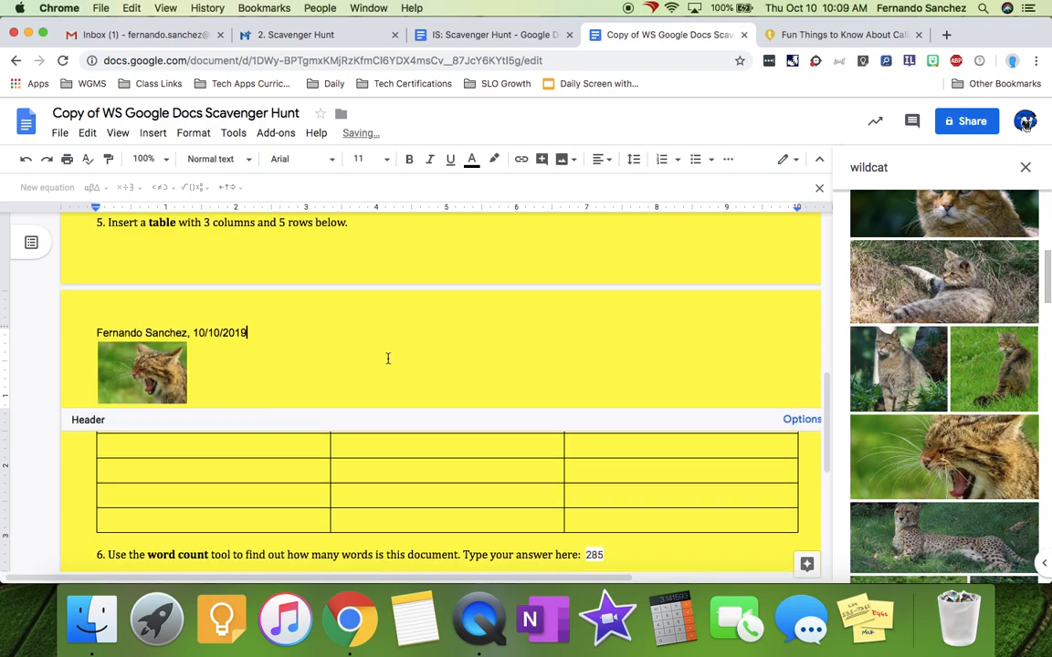
scroll(391, 503, up, 10)
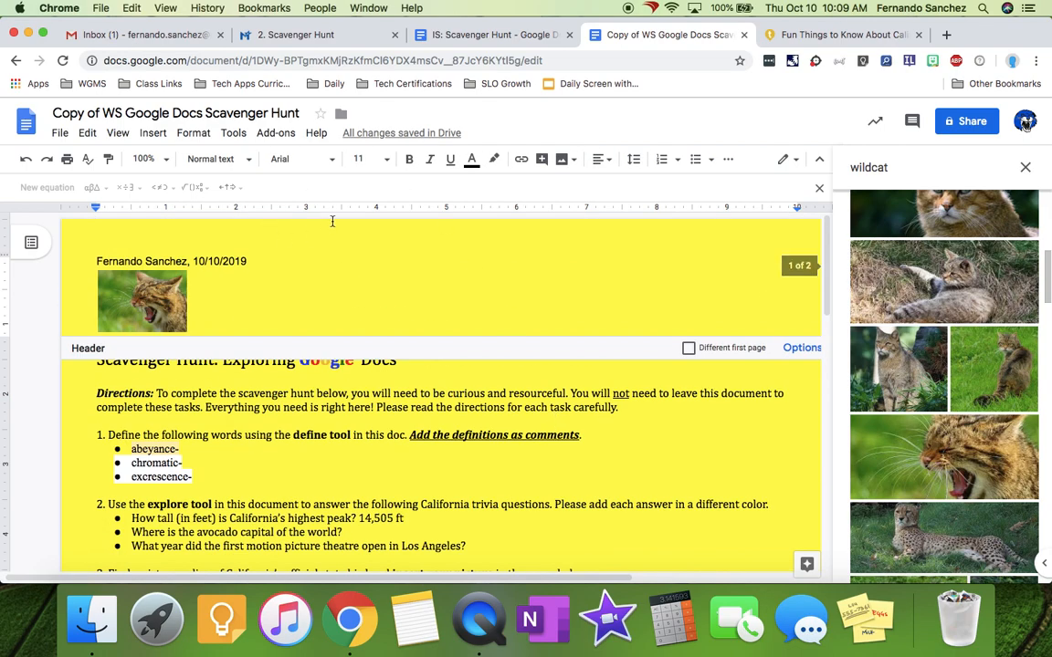
- Start a new blank line directly after question 10
scroll(594, 392, down, 8)
scroll(595, 397, down, 6)
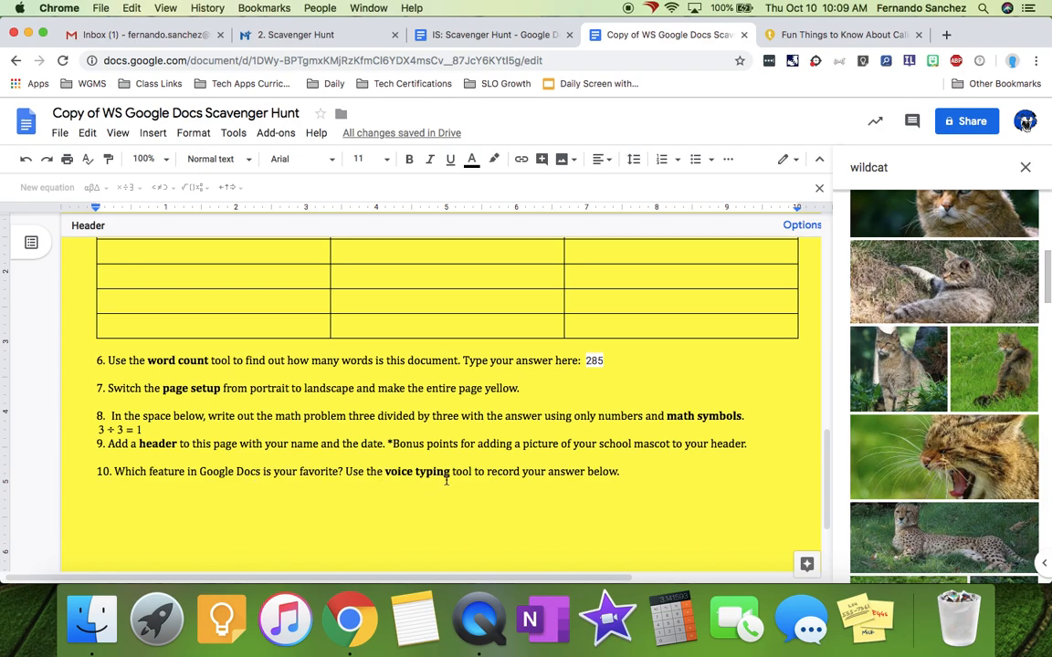
click(640, 472)
key(Return)
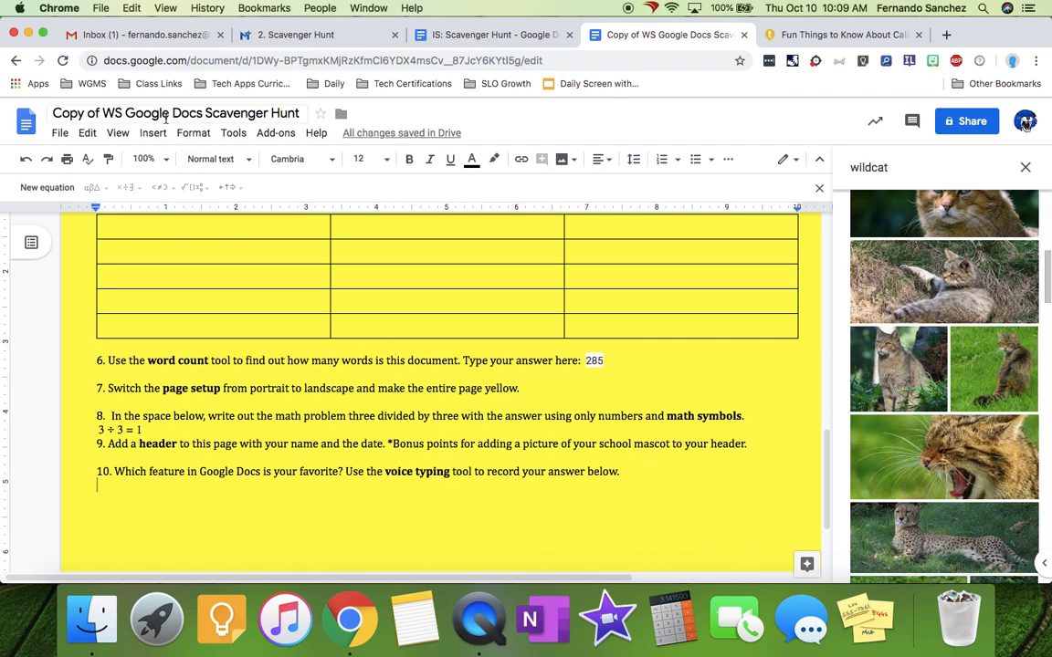
- Turn on voice typing and bring up the site's connection and permission info
click(234, 134)
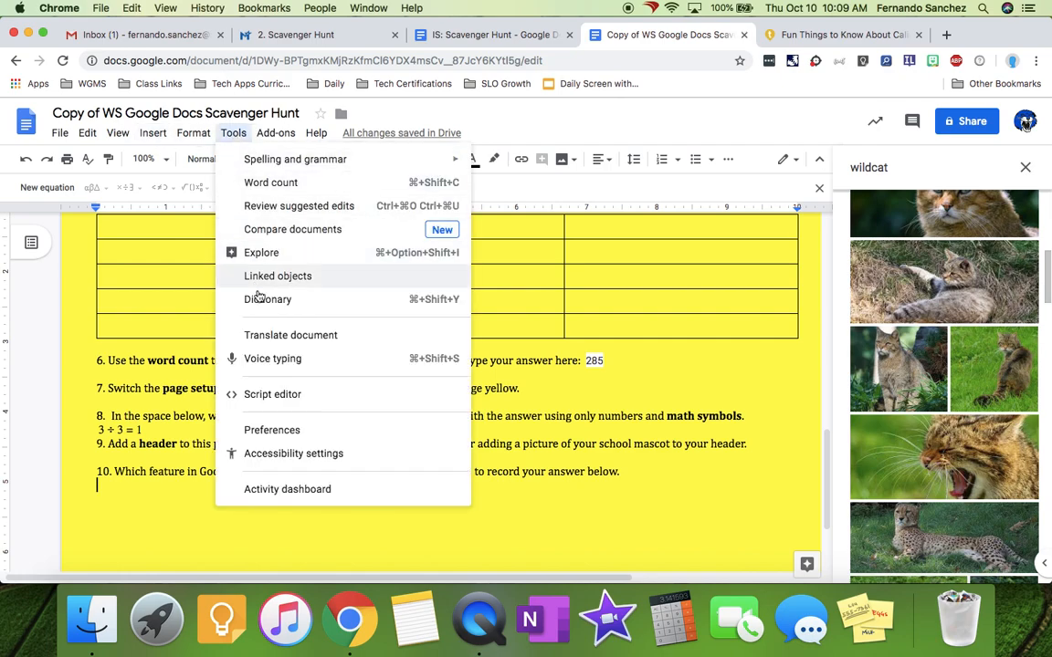
click(268, 358)
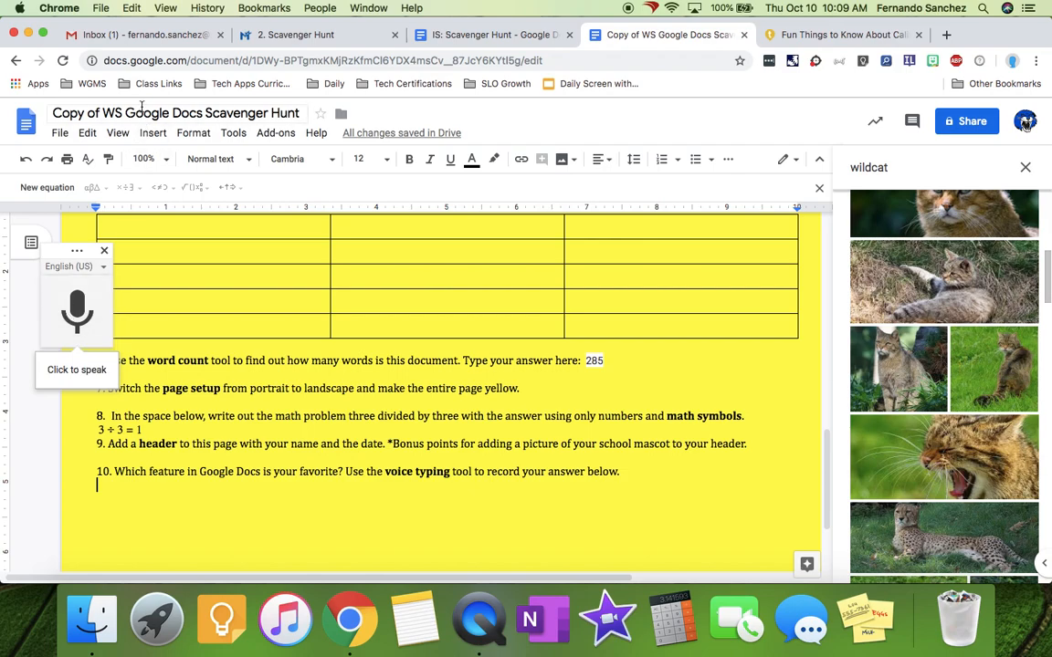
click(93, 62)
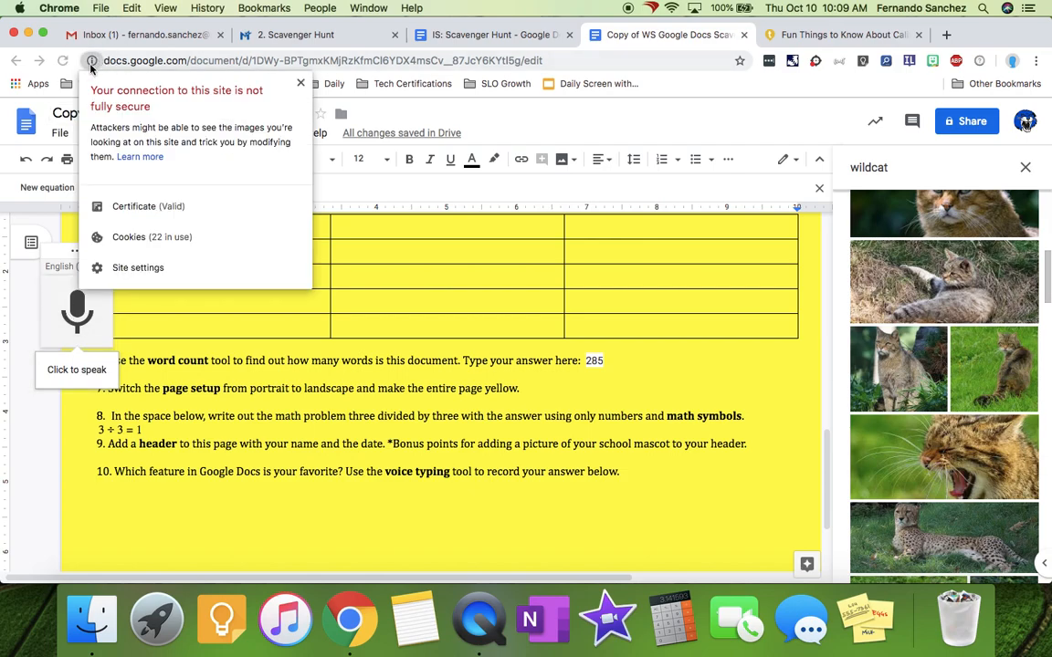
- Set Microphone to Allow for docs.google.com in Site settings and close the Settings tab
click(110, 267)
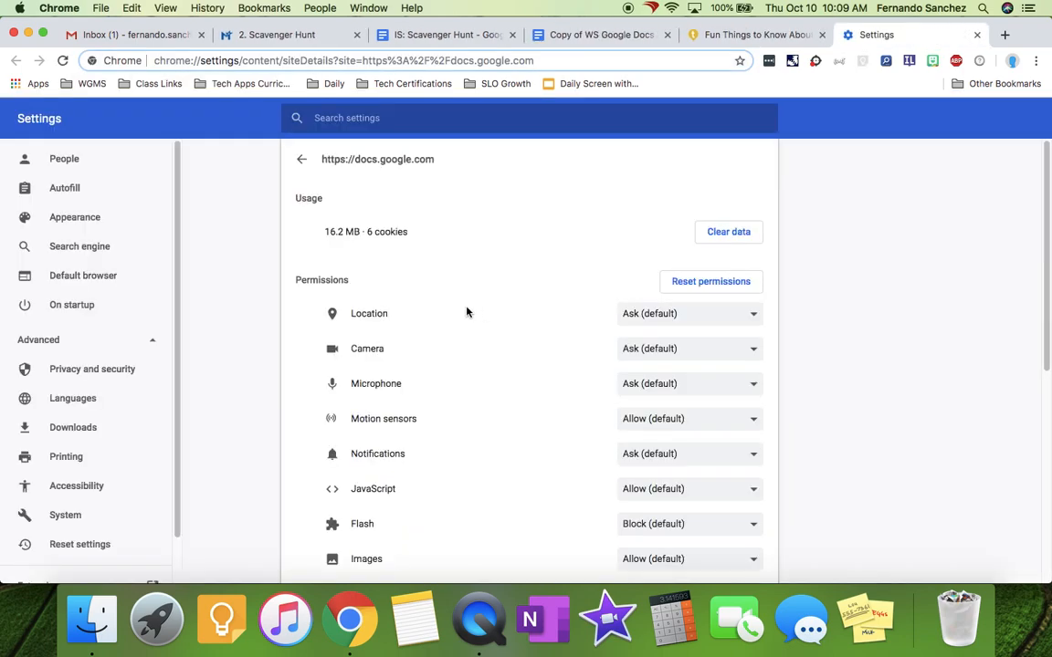
click(676, 383)
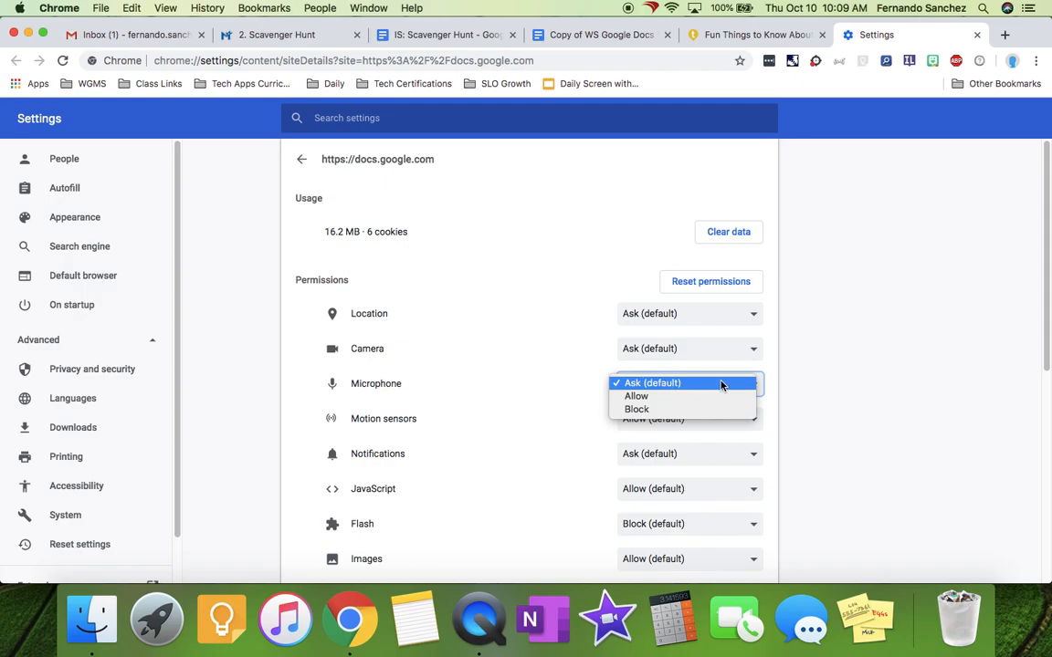
click(676, 395)
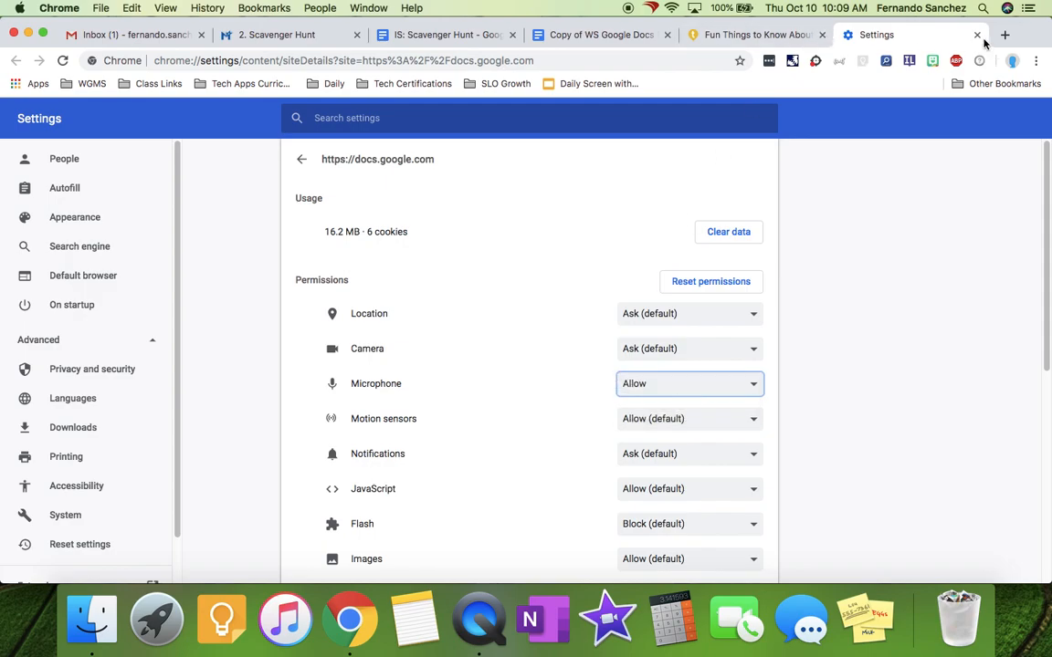
click(976, 35)
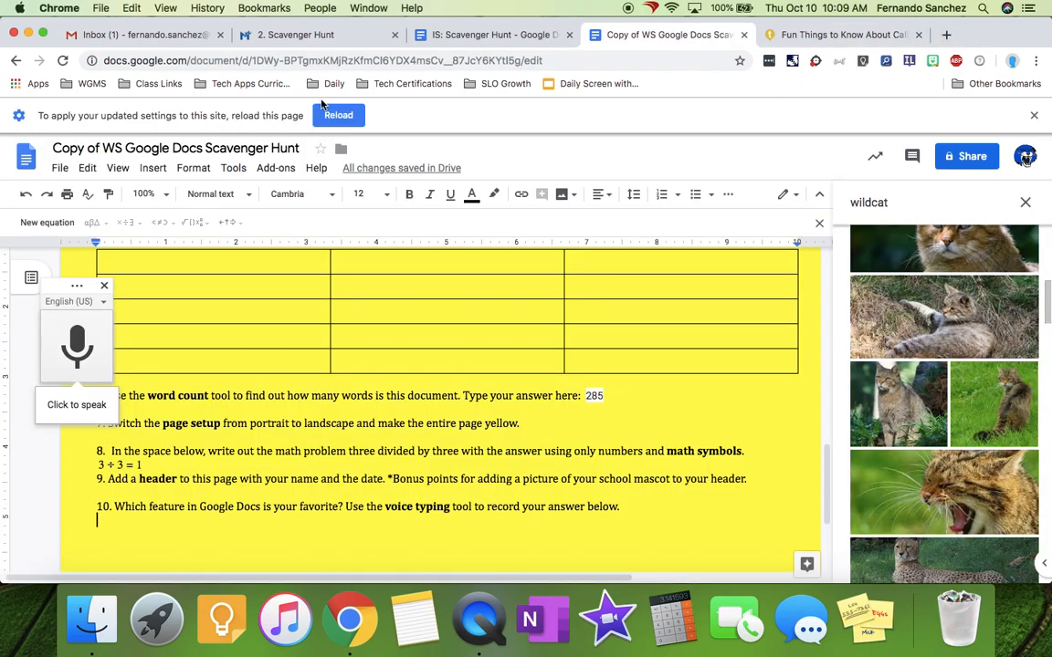
- Dismiss the reload prompt and voice-type 'Okay so my favorite to is the voice typing tool' under question 10
click(335, 115)
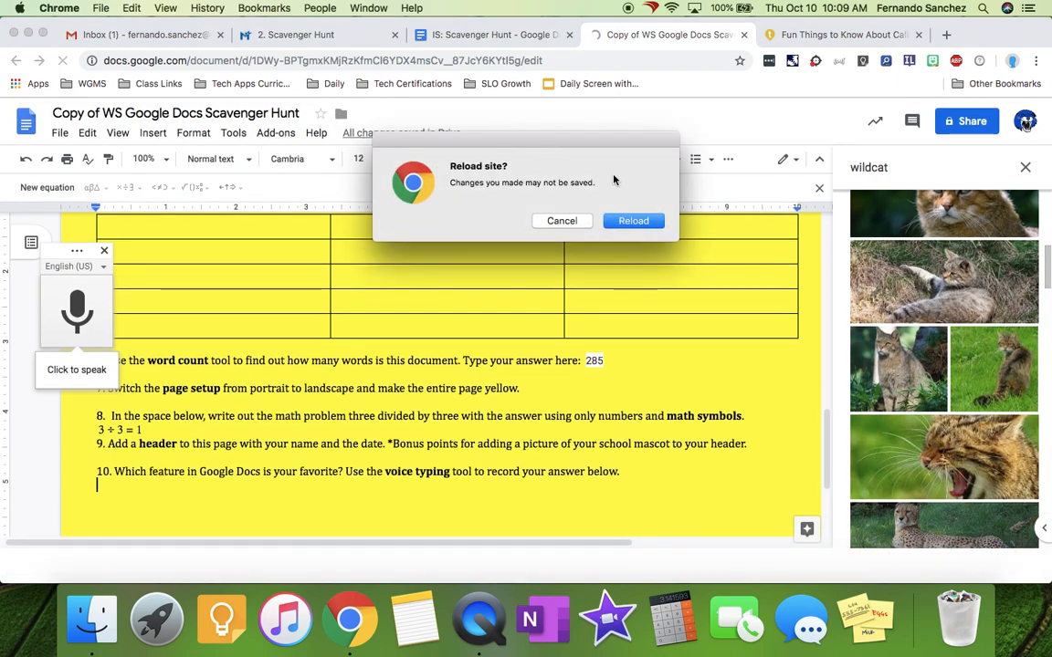
click(552, 221)
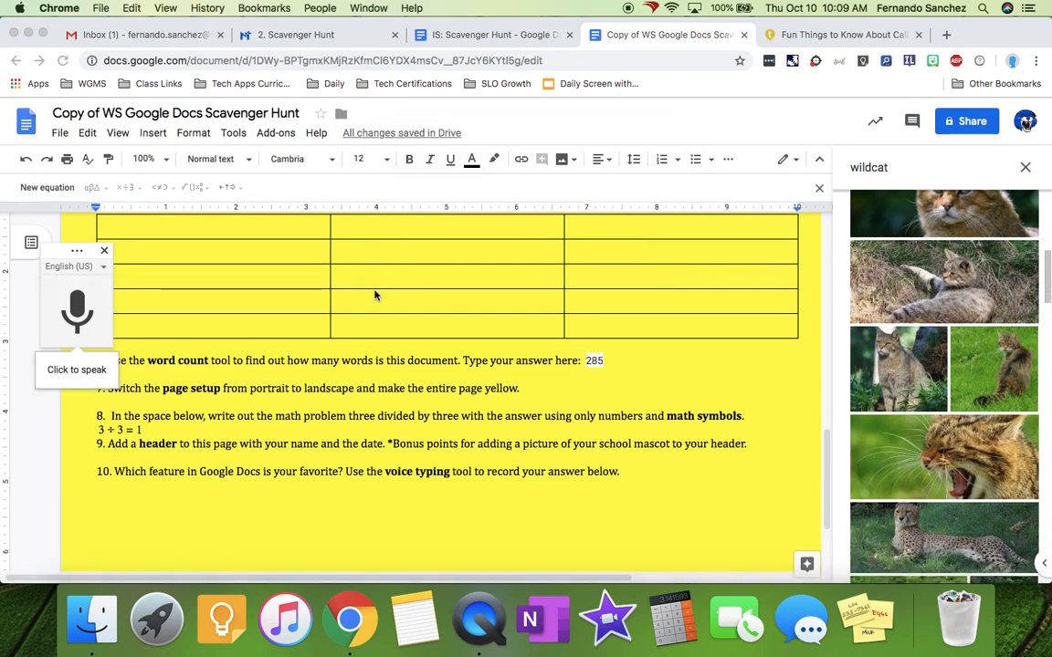
scroll(347, 264, up, 2)
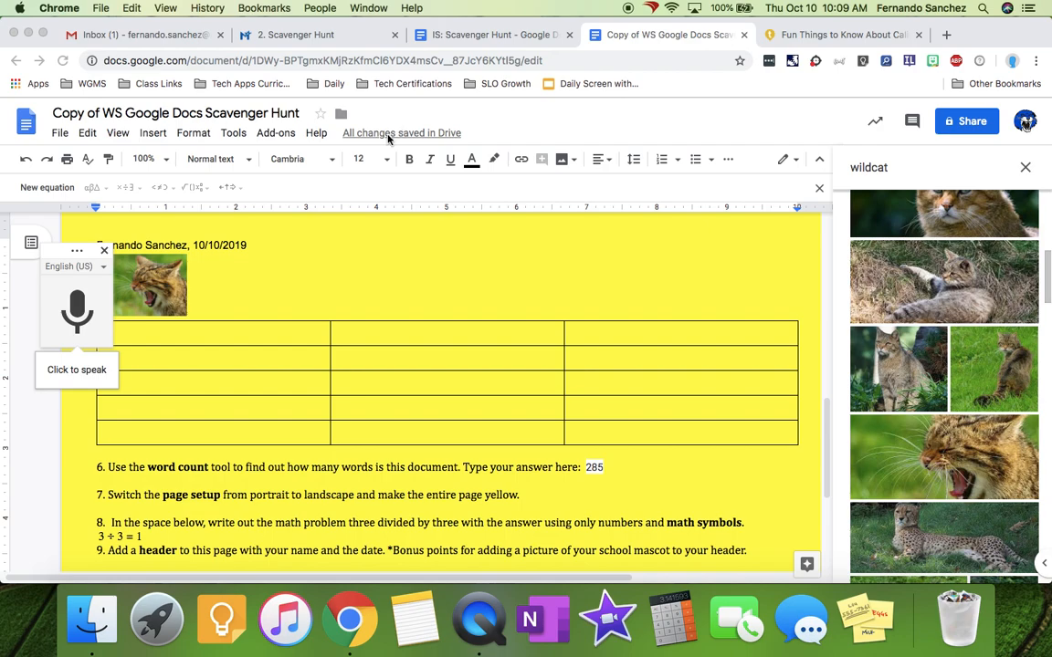
click(67, 313)
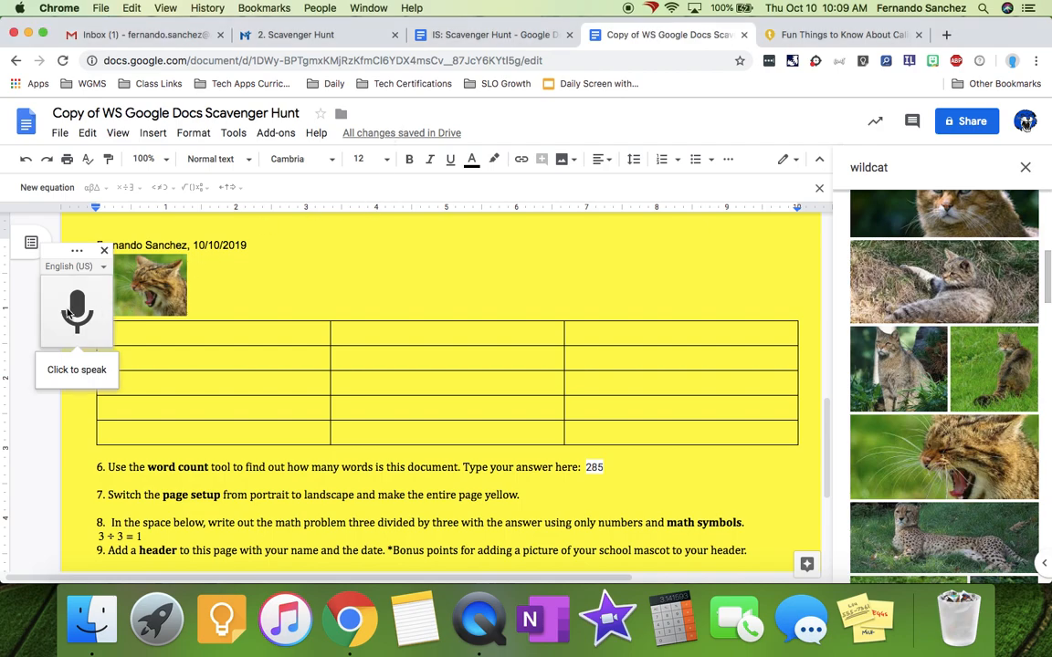
click(72, 315)
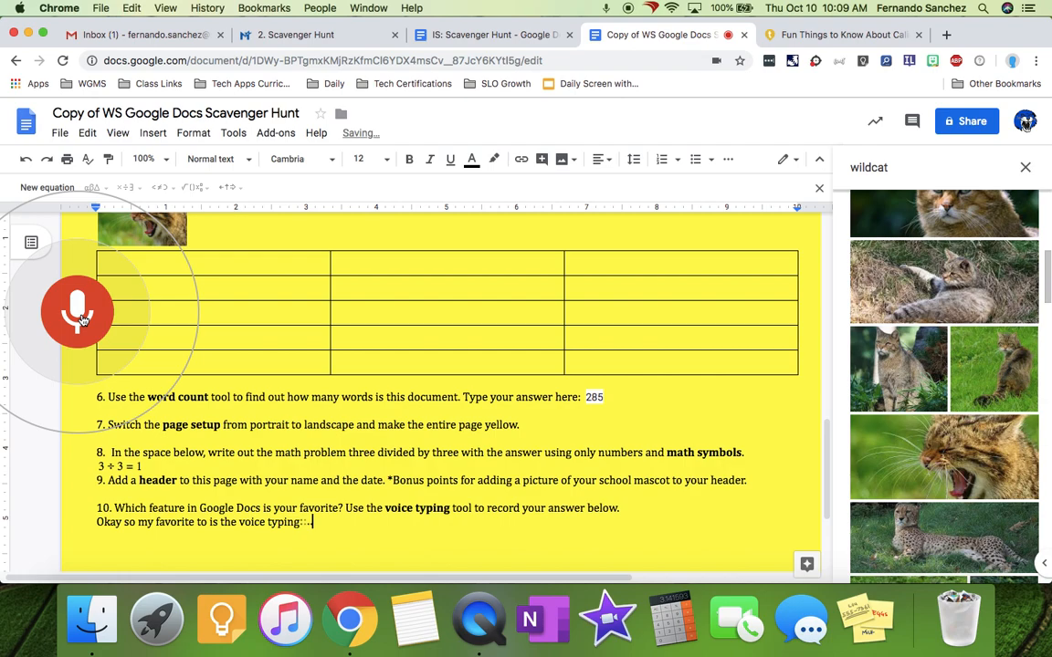
click(80, 315)
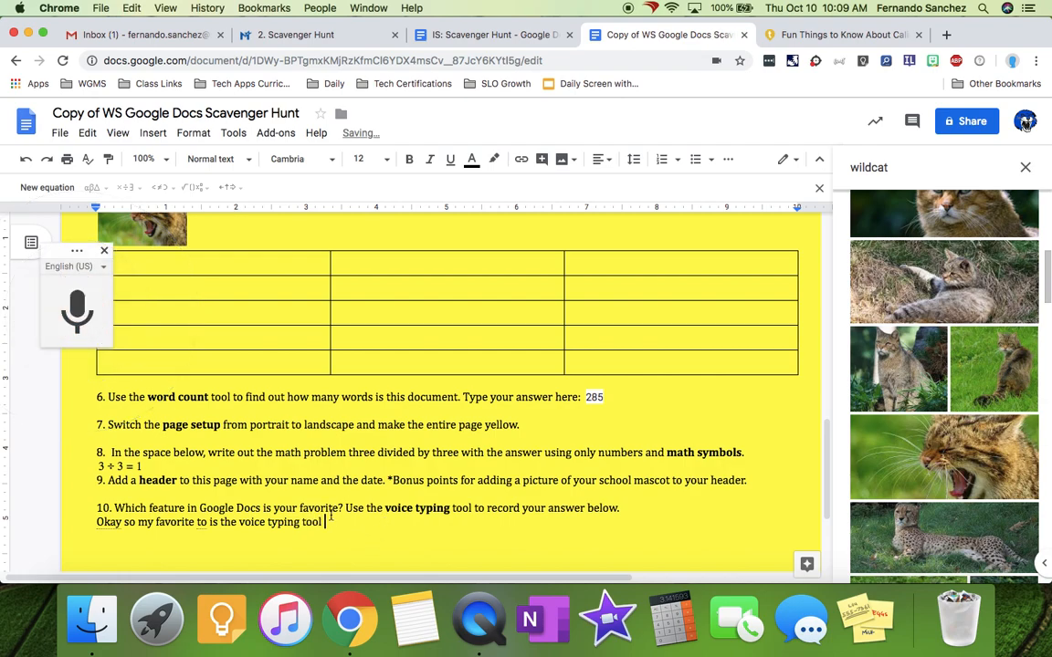